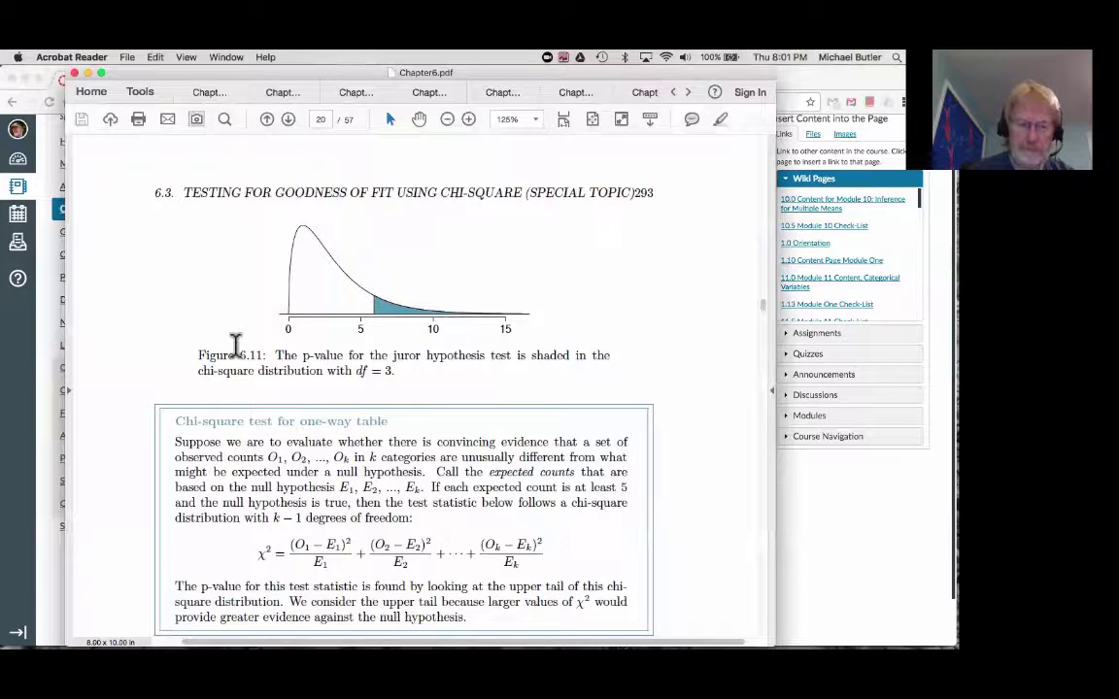
# Step: Page back and forward in Chapter6.pdf, then scroll page 293 down to the chi-square formula and TIP boxes
pyautogui.press('Left')
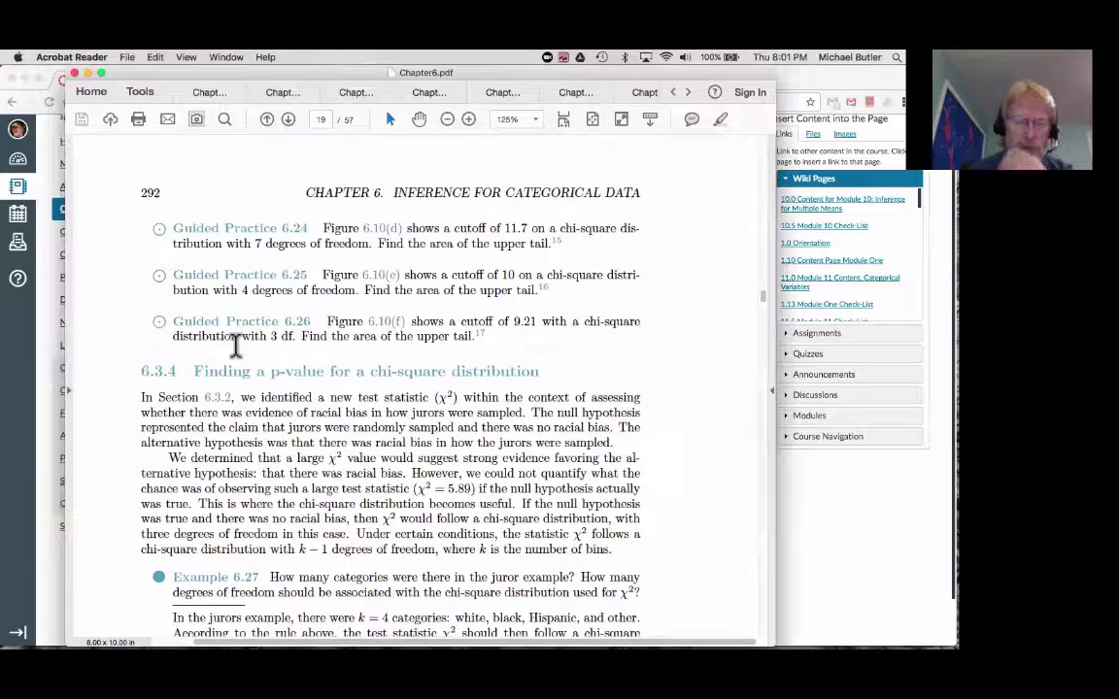
pyautogui.press('Right')
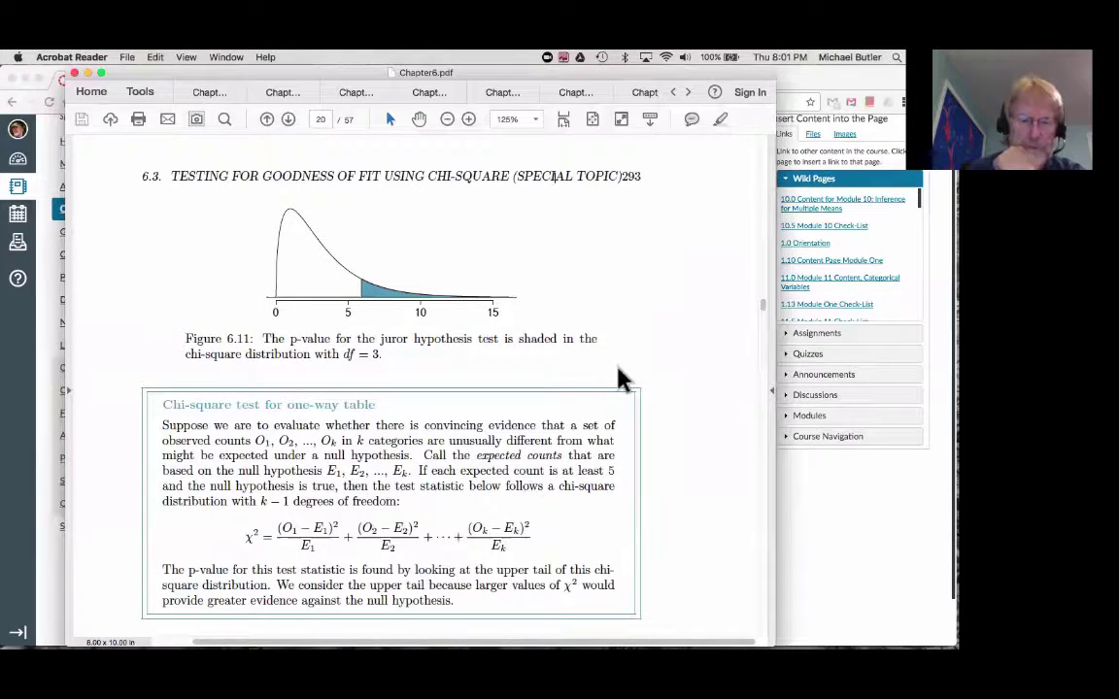
pyautogui.scroll(-3, 620, 374)
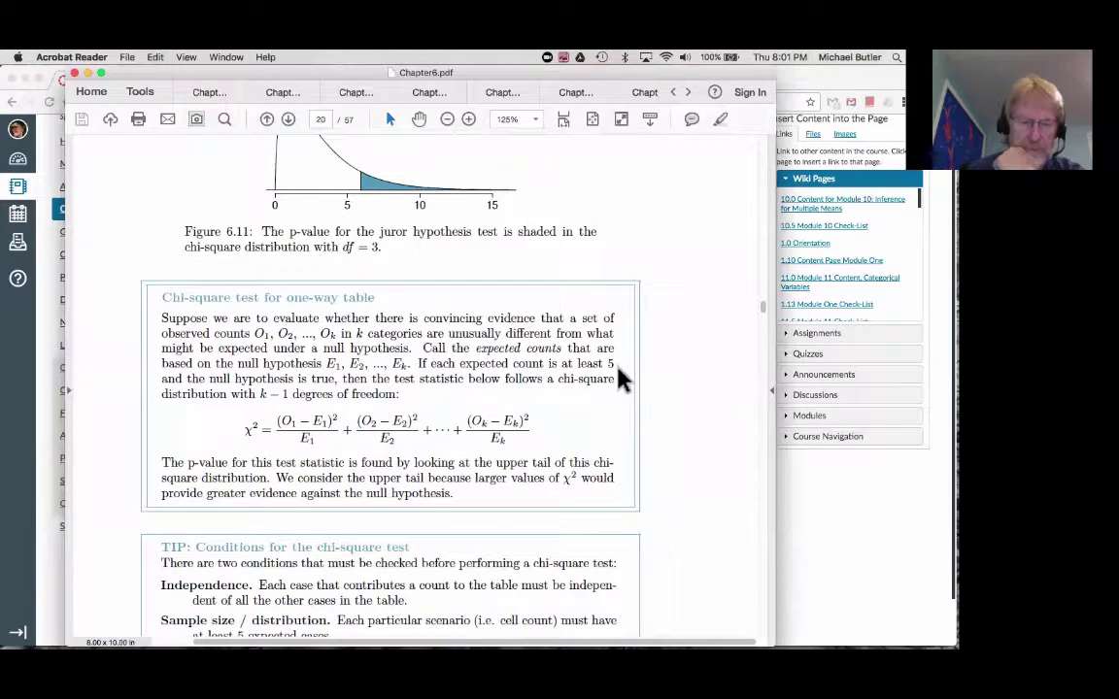
pyautogui.scroll(-1, 619, 377)
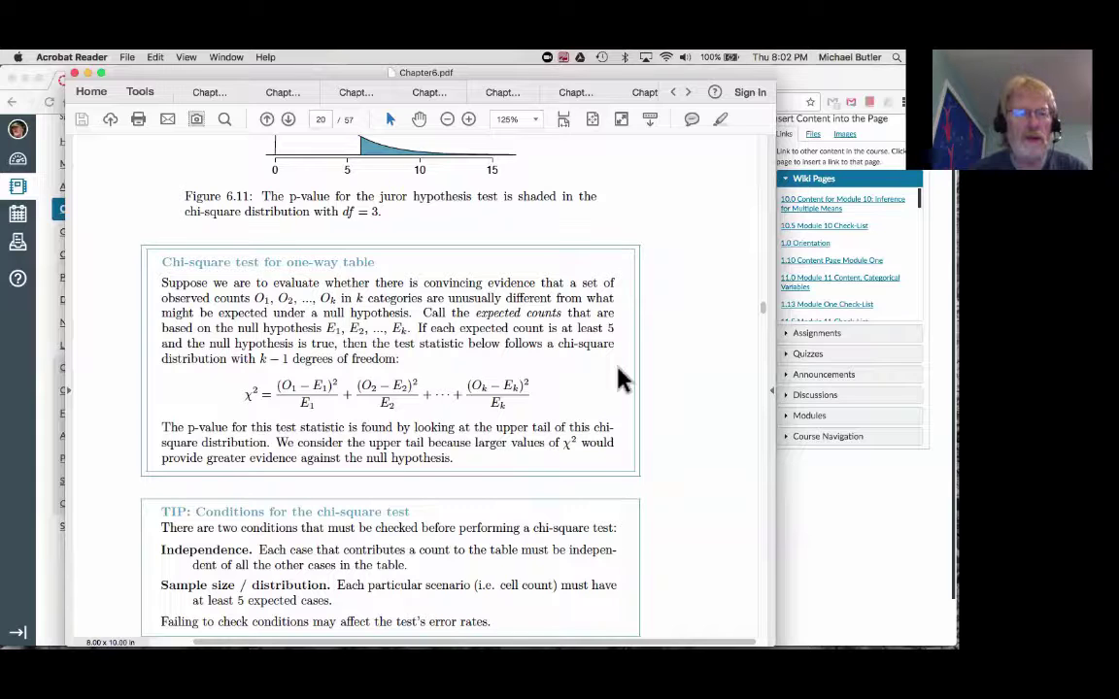
# Step: Switch to Chrome's Canvas quiz showing the barking deer habitat counts question
pyautogui.press('super+Tab')
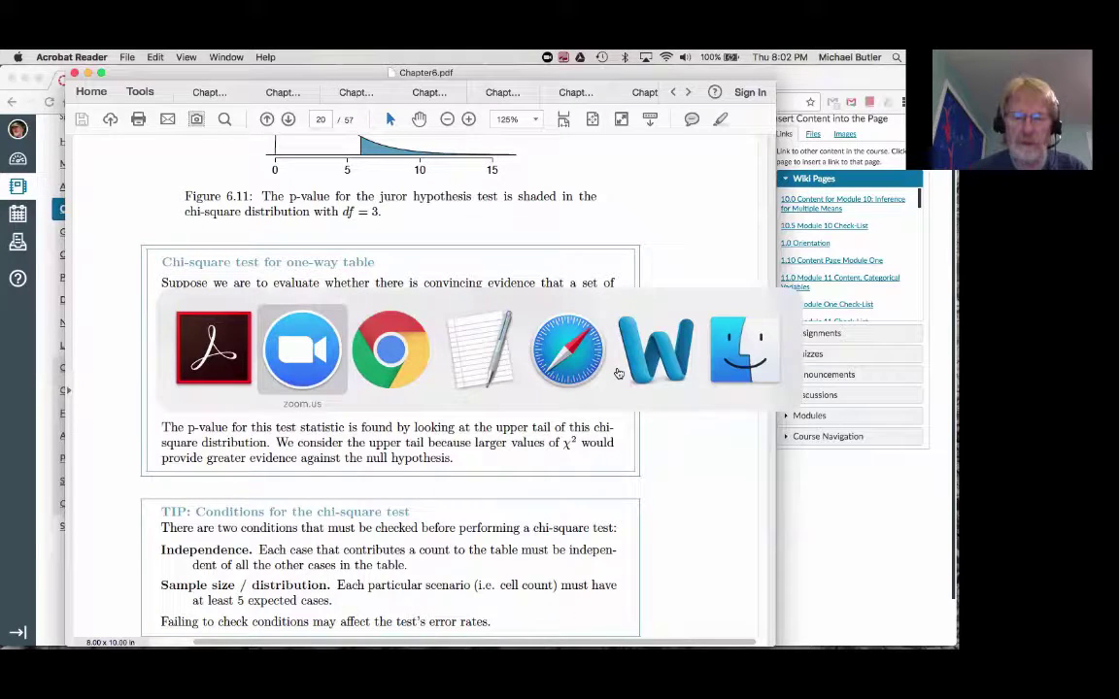
pyautogui.press('super+Tab')
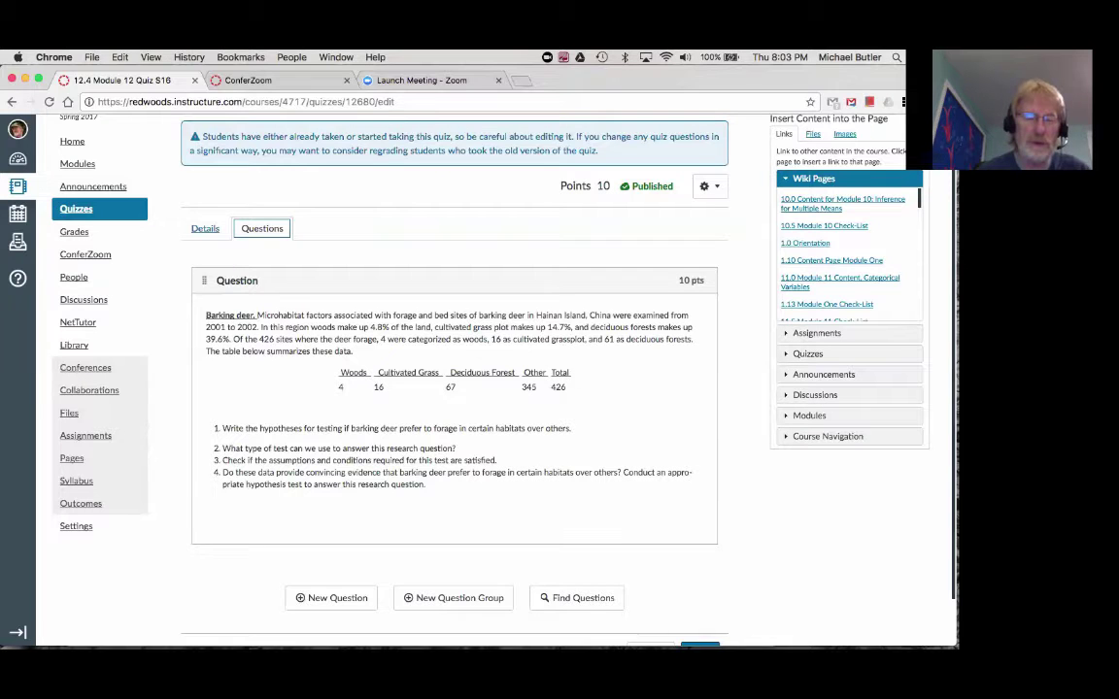
pyautogui.moveTo(137, 633)
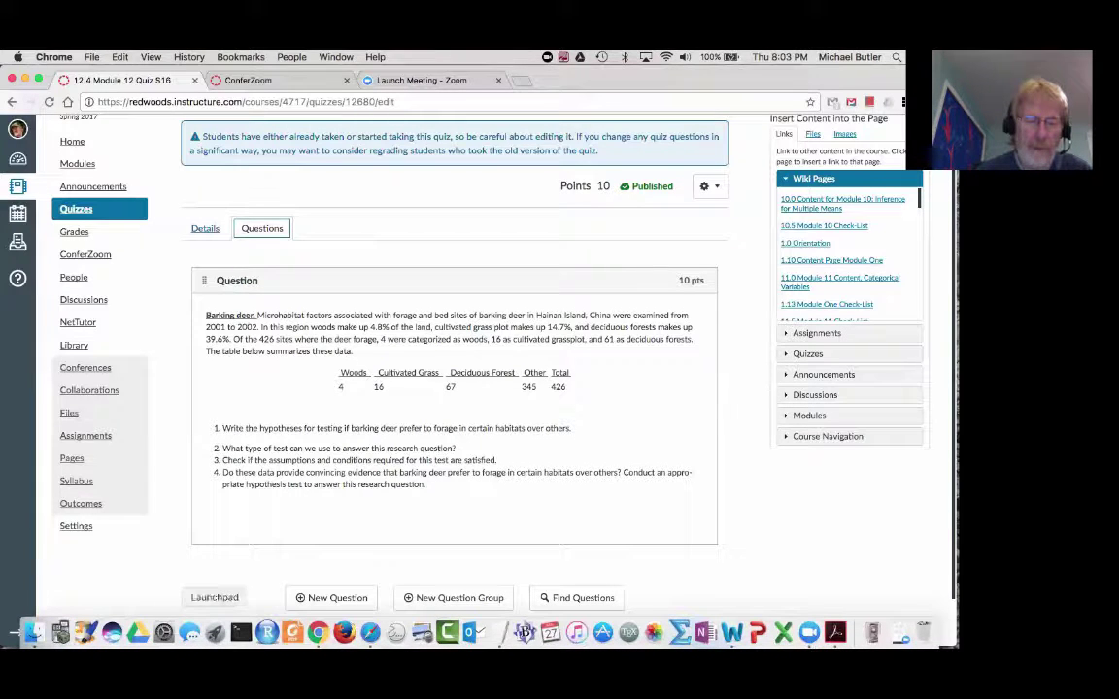
# Step: Start a blank 1280 x 1024 Paintbrush image, move the tool palette aside and set stroke width 2
pyautogui.click(86, 633)
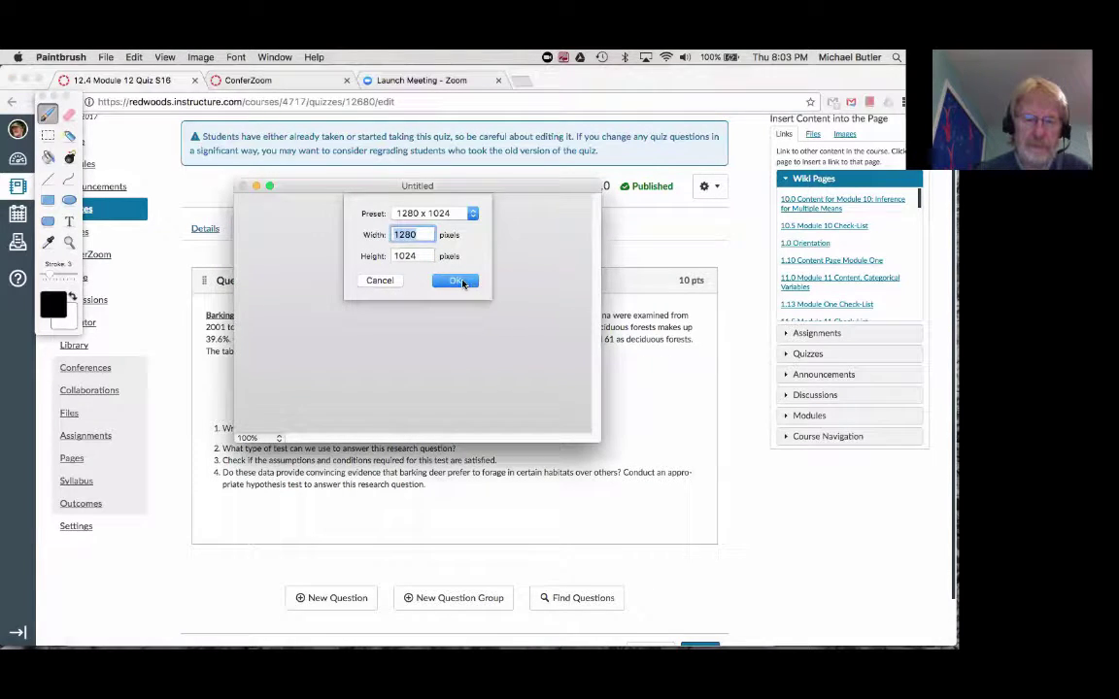
pyautogui.click(462, 282)
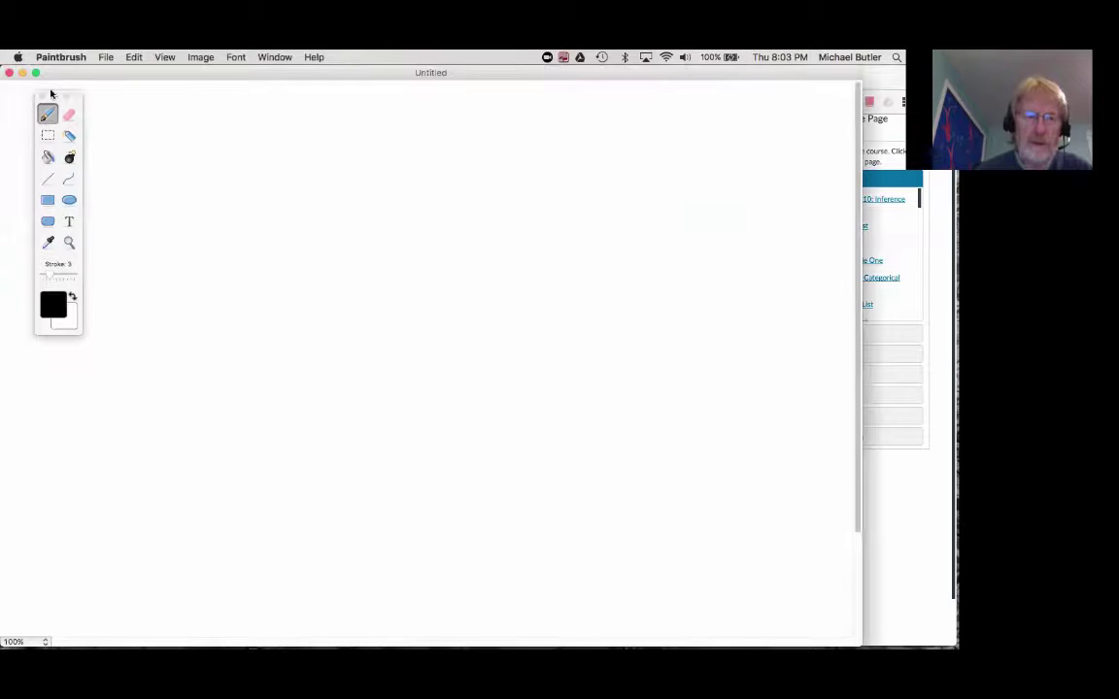
pyautogui.moveTo(70, 94); pyautogui.dragTo(927, 86)
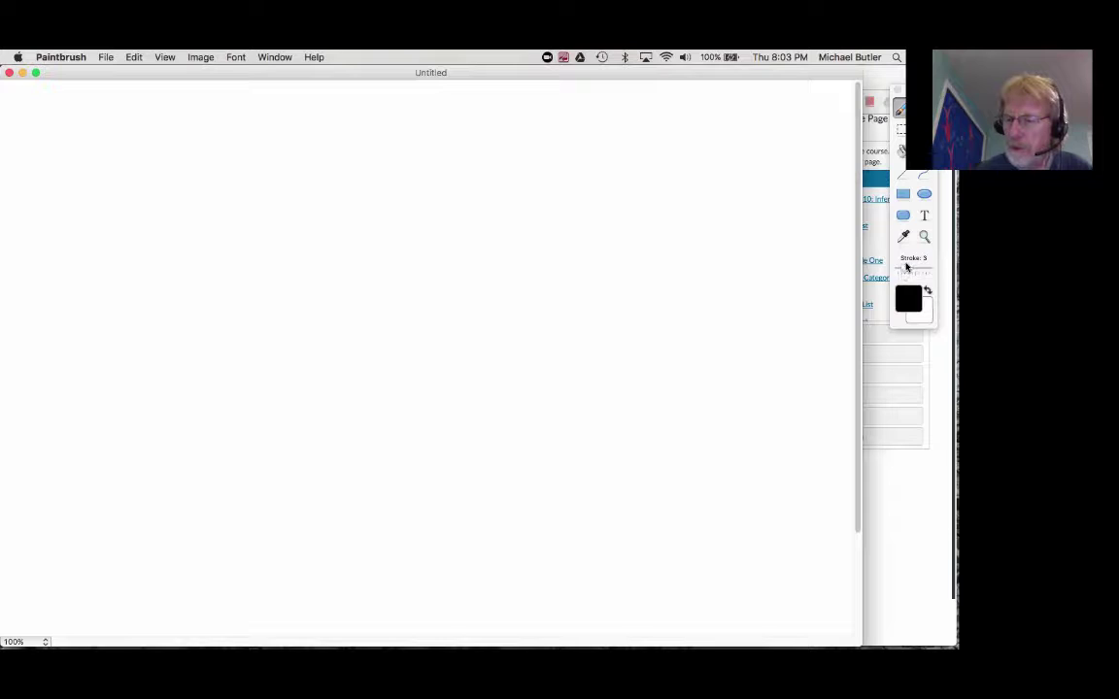
pyautogui.moveTo(902, 274); pyautogui.dragTo(900, 274)
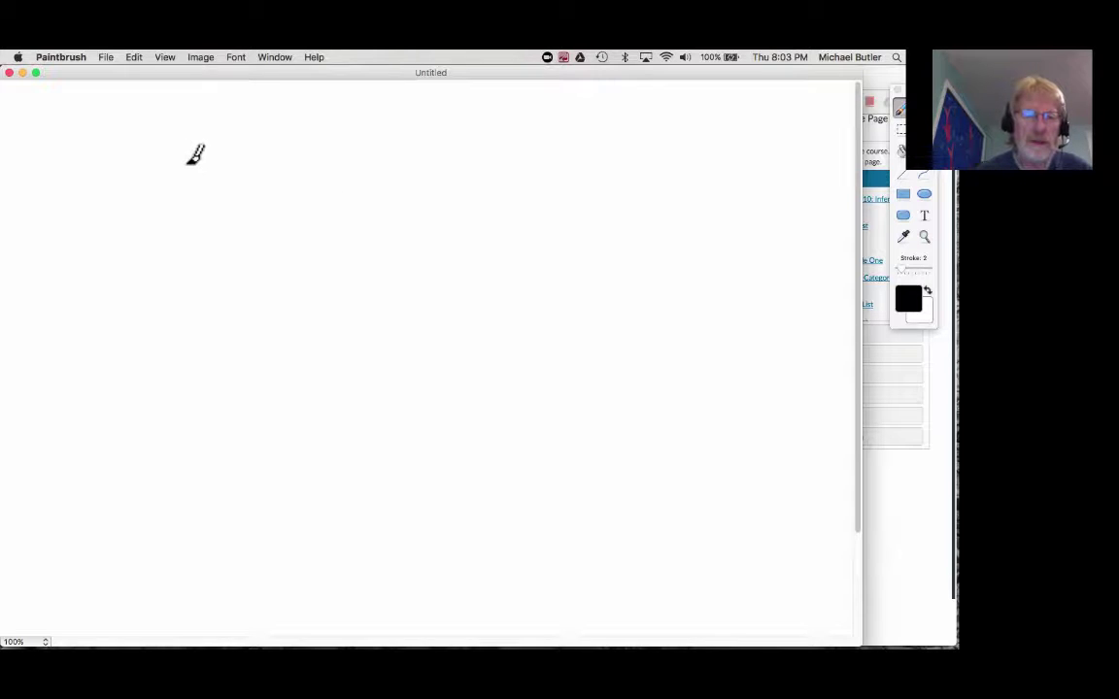
# Step: Glance at the quiz and PDF, return to Paintbrush, and undo a misplaced parenthesis stroke
pyautogui.press('super+Tab')
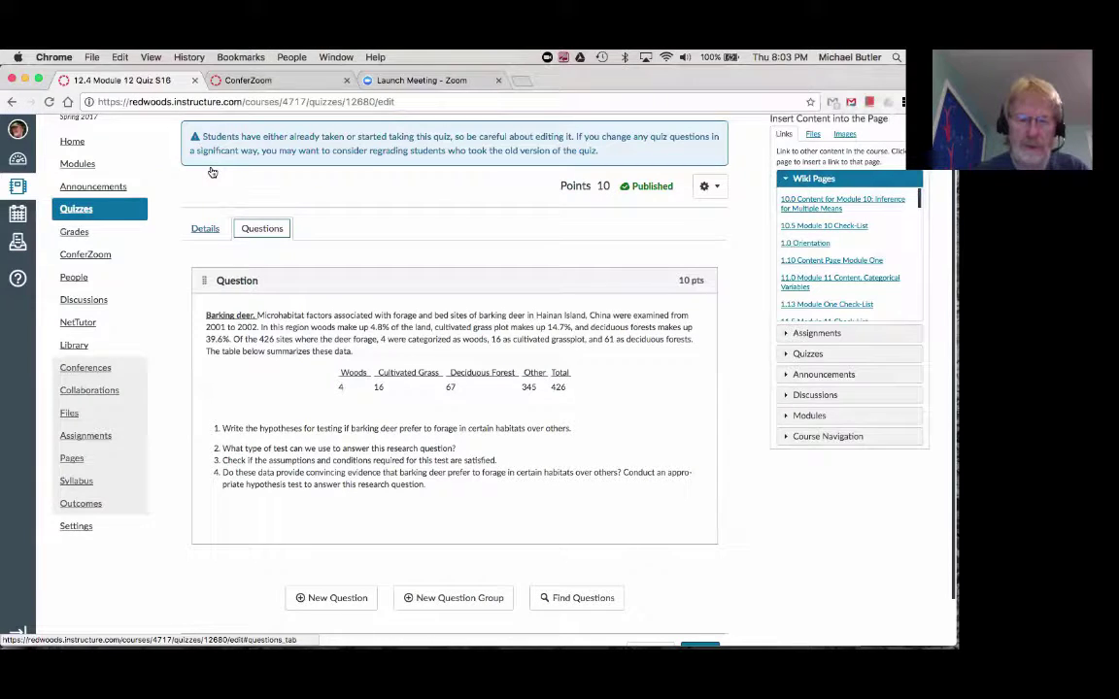
pyautogui.press('super+Tab')
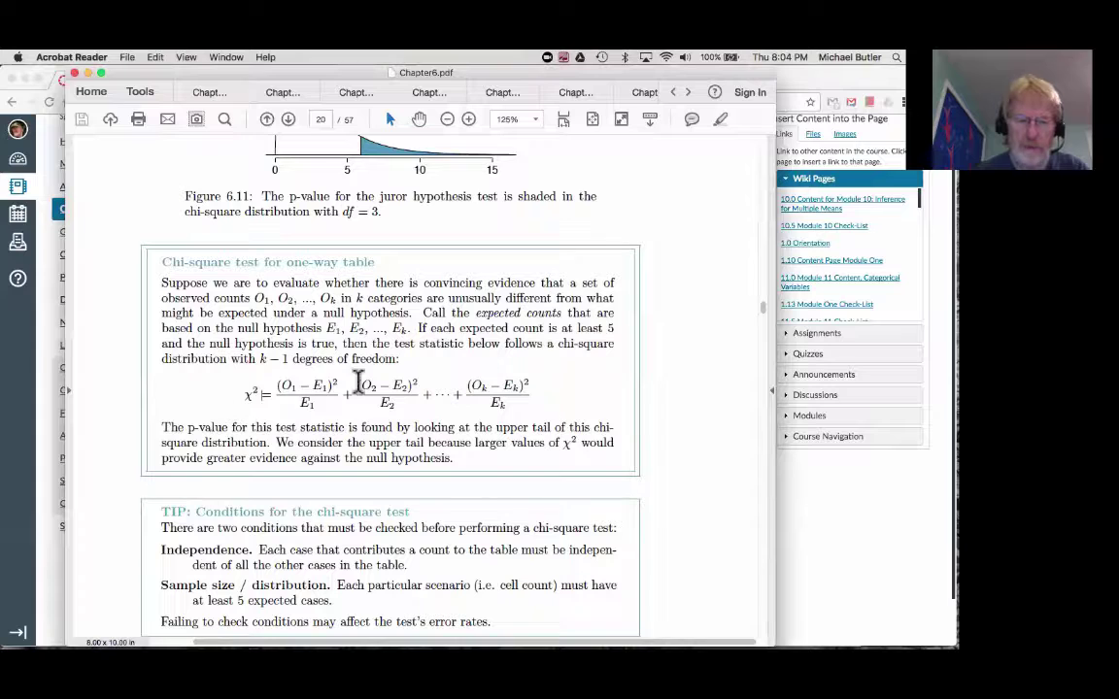
pyautogui.press('super+Tab')
pyautogui.press('super+Tab')
pyautogui.press('super+Tab')
pyautogui.press('super+Tab')
pyautogui.press('super+Tab')
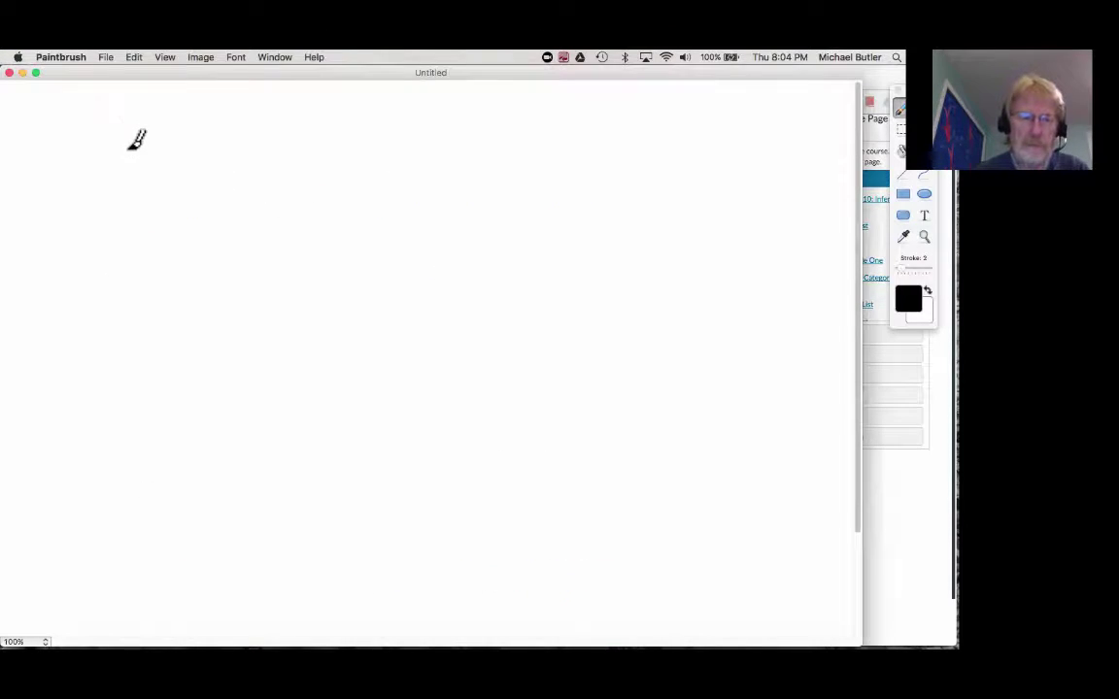
pyautogui.moveTo(133, 144)
pyautogui.mouseDown()
pyautogui.moveTo(121, 181)
pyautogui.moveTo(133, 184)
pyautogui.mouseUp()
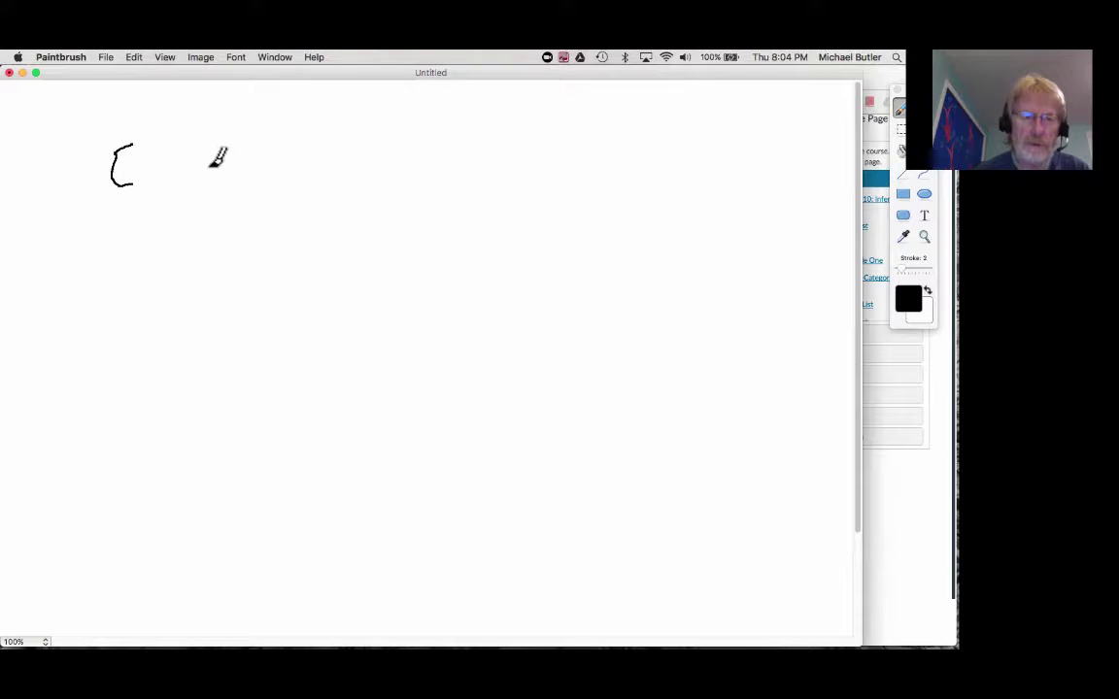
pyautogui.press('super+z')
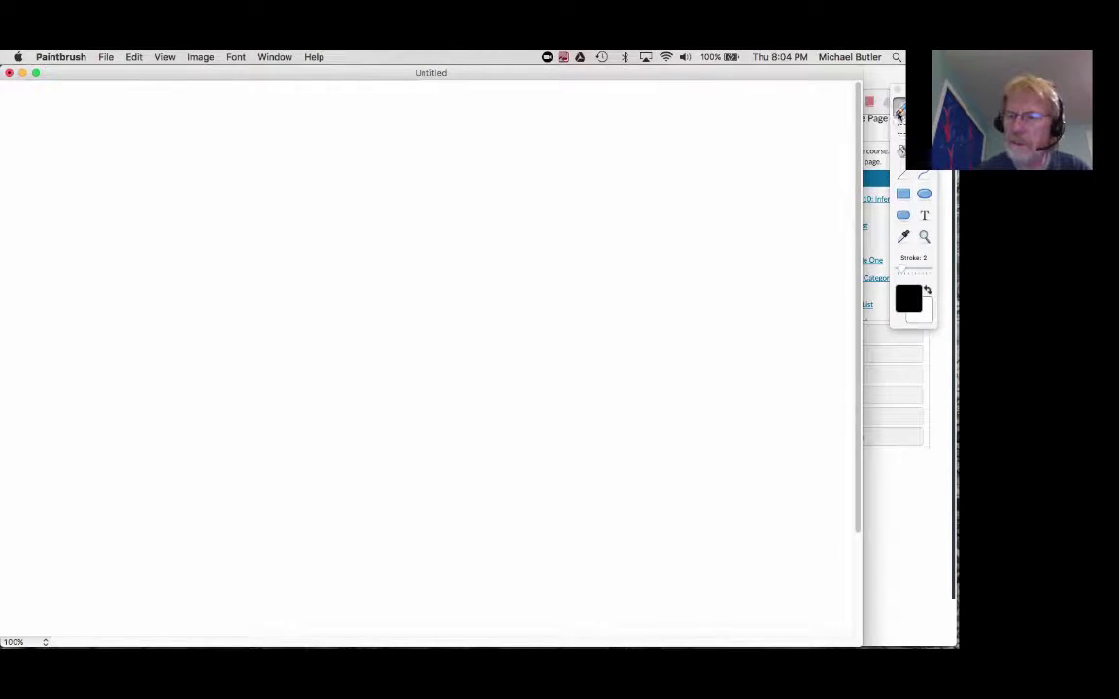
# Step: Handwrite the formula Σ (O − E)²/E = χ² on the canvas
pyautogui.moveTo(118, 158)
pyautogui.mouseDown()
pyautogui.moveTo(150, 183)
pyautogui.moveTo(181, 177)
pyautogui.moveTo(201, 155)
pyautogui.moveTo(243, 155)
pyautogui.mouseUp()
pyautogui.moveTo(233, 162)
pyautogui.mouseDown()
pyautogui.moveTo(257, 156)
pyautogui.moveTo(252, 166)
pyautogui.moveTo(263, 138)
pyautogui.mouseUp()
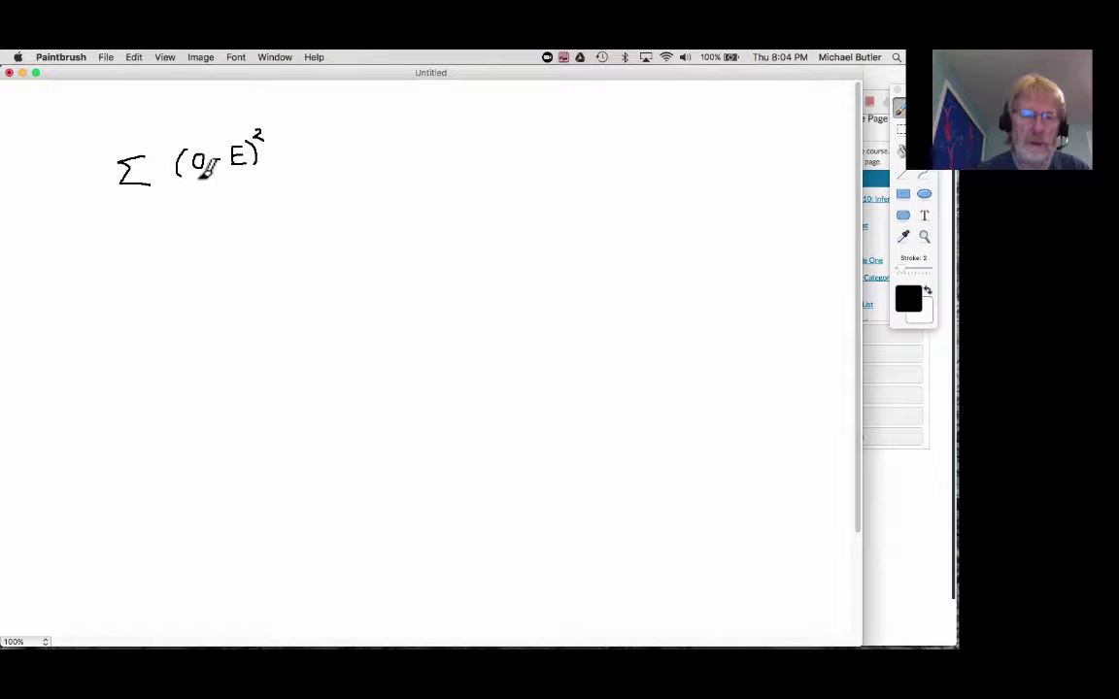
pyautogui.moveTo(175, 179)
pyautogui.mouseDown()
pyautogui.moveTo(252, 176)
pyautogui.moveTo(209, 197)
pyautogui.moveTo(222, 181)
pyautogui.mouseUp()
pyautogui.moveTo(210, 189); pyautogui.dragTo(224, 196)
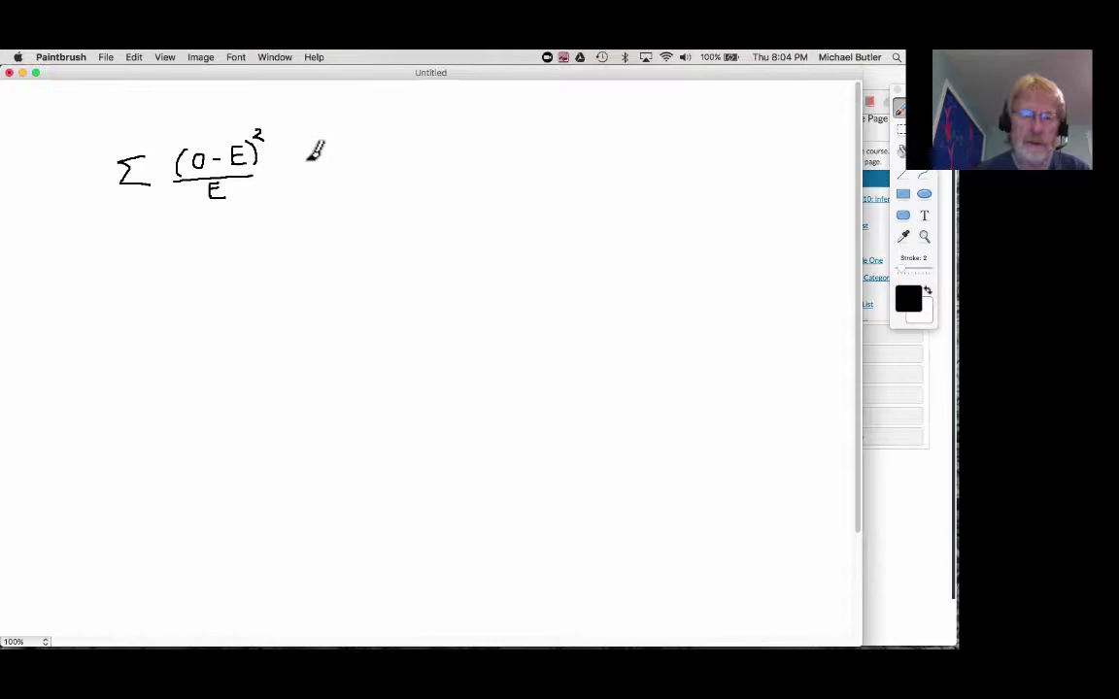
pyautogui.moveTo(287, 163); pyautogui.dragTo(305, 163)
pyautogui.moveTo(289, 171); pyautogui.dragTo(365, 160)
pyautogui.moveTo(357, 143)
pyautogui.mouseDown()
pyautogui.moveTo(342, 171)
pyautogui.moveTo(368, 148)
pyautogui.mouseUp()
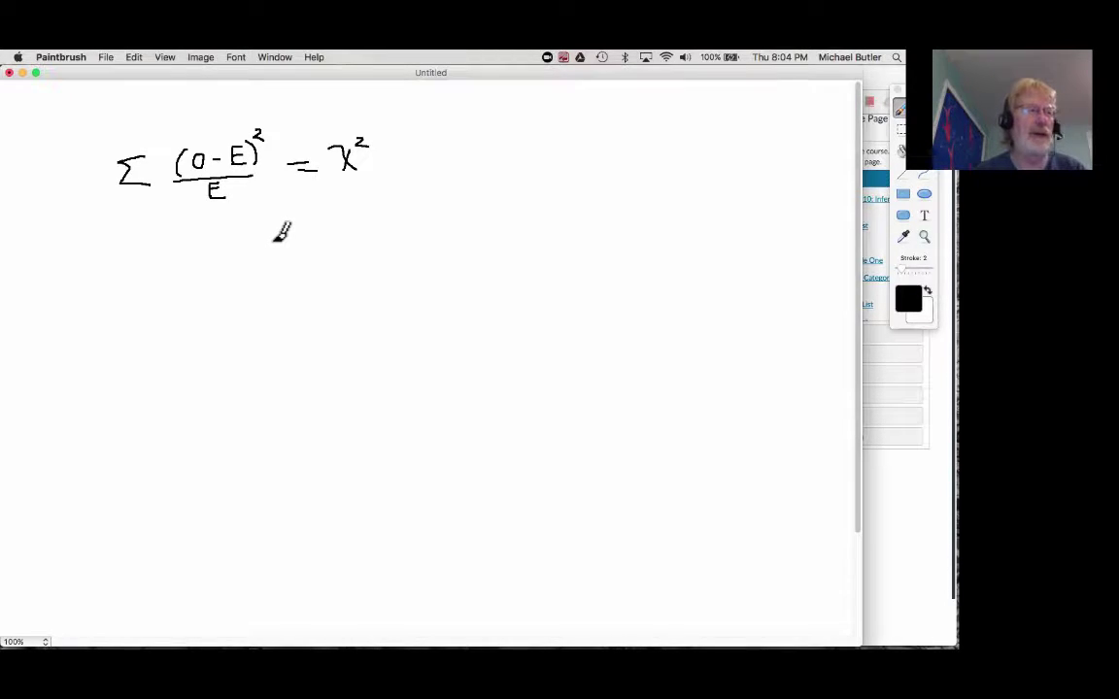
pyautogui.press('super+Tab')
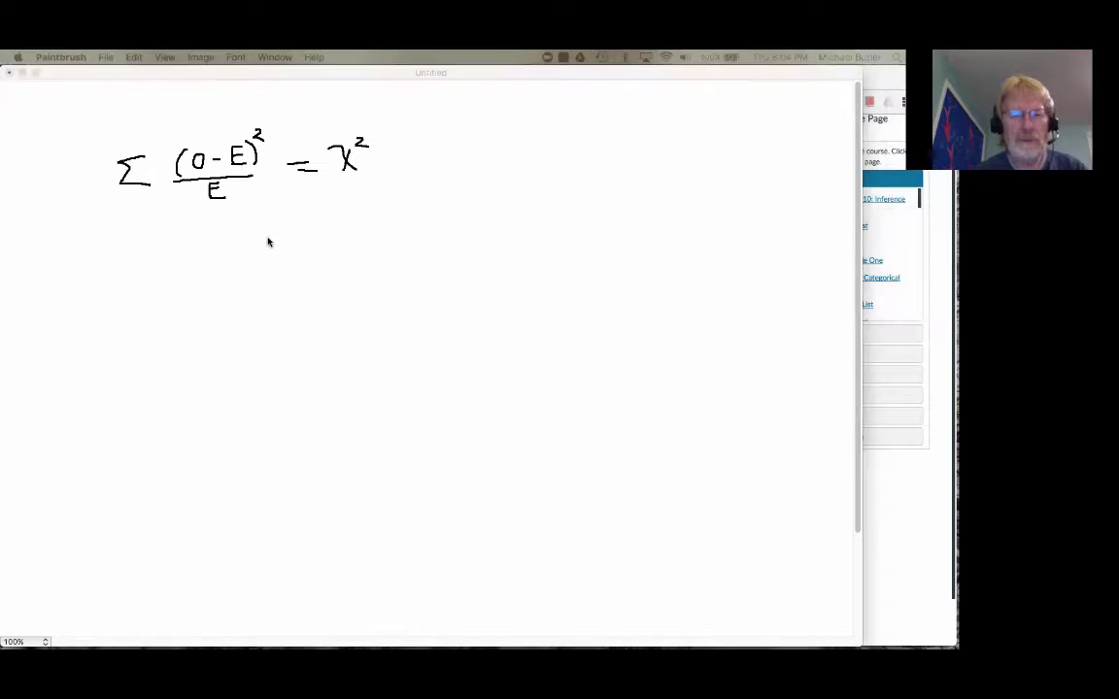
# Step: Cycle from Acrobat Reader through Paintbrush to the Canvas quiz page
pyautogui.press('super+Tab')
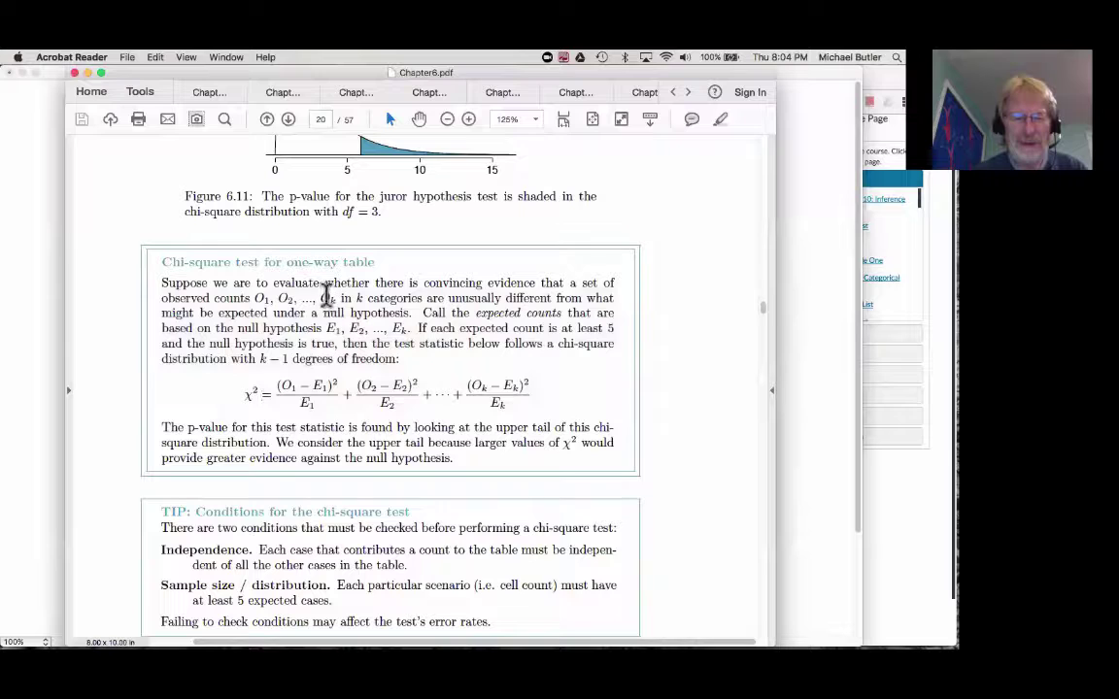
pyautogui.press('super+Tab')
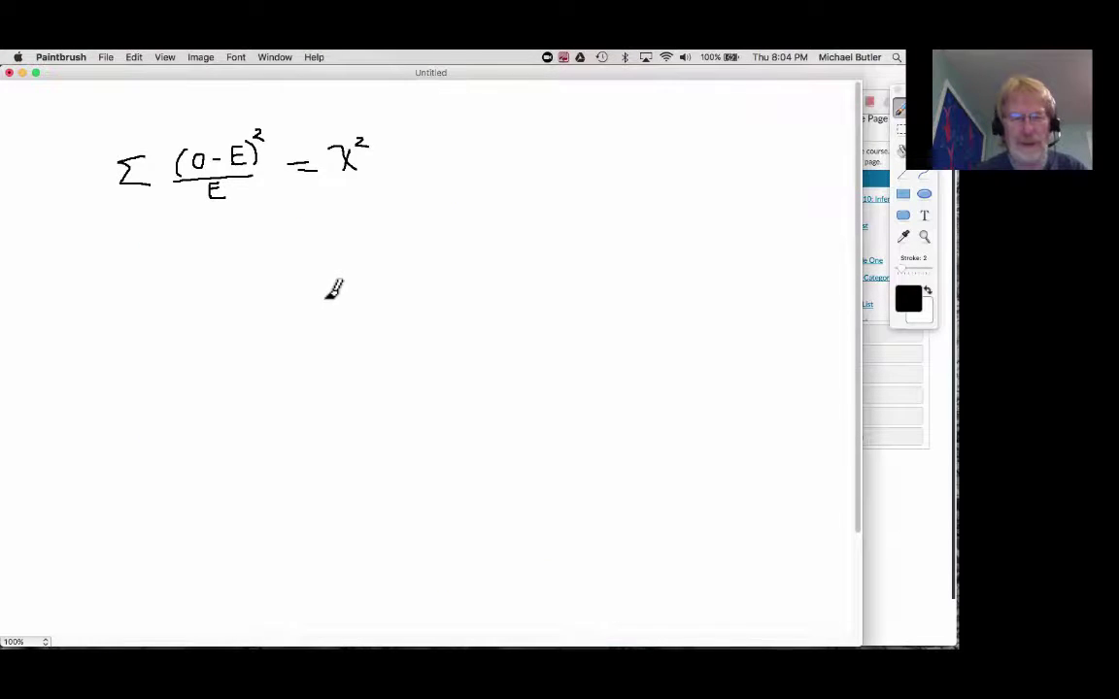
pyautogui.press('super+Tab')
pyautogui.press('super+Tab')
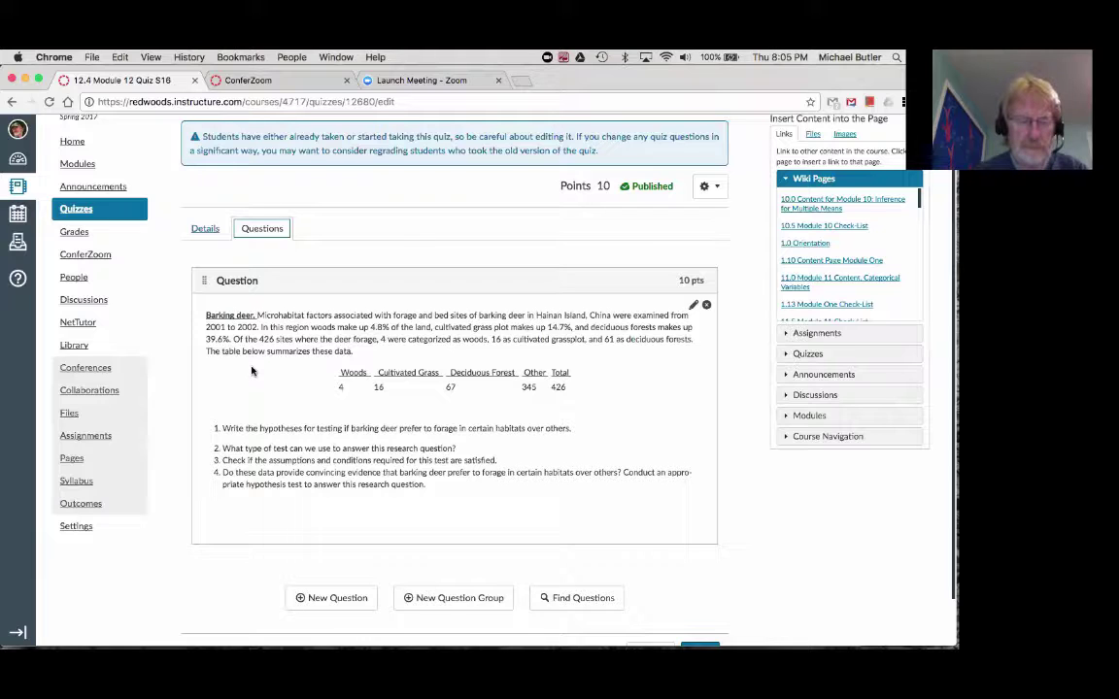
# Step: Handwrite the null hypothesis H0: P1 = 0.048 below the formula, checking the quiz percentages
pyautogui.press('super+Tab')
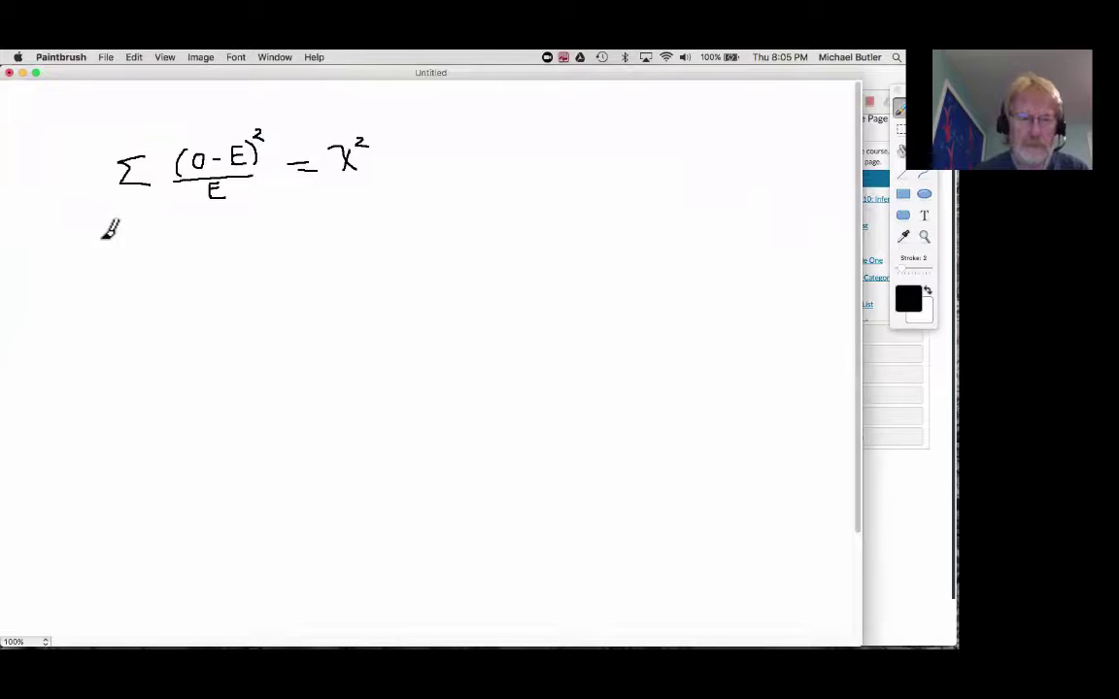
pyautogui.moveTo(105, 235); pyautogui.dragTo(173, 261)
pyautogui.moveTo(172, 235)
pyautogui.mouseDown()
pyautogui.moveTo(186, 261)
pyautogui.moveTo(218, 247)
pyautogui.mouseUp()
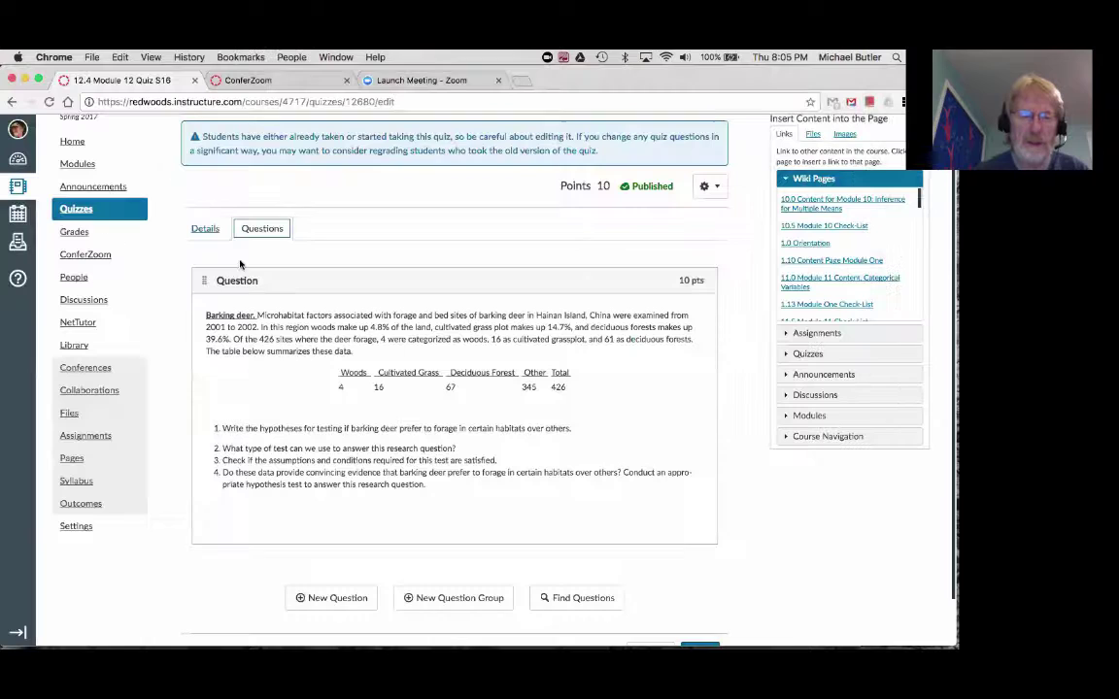
pyautogui.press('super+Tab')
pyautogui.moveTo(342, 276)
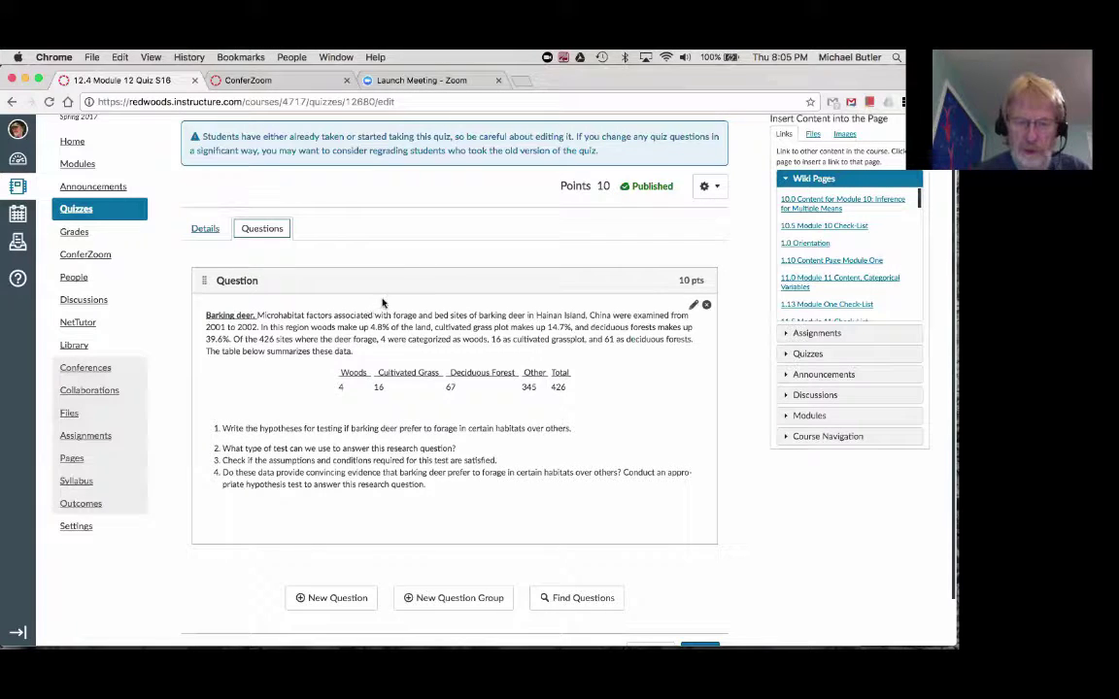
pyautogui.press('super+Tab')
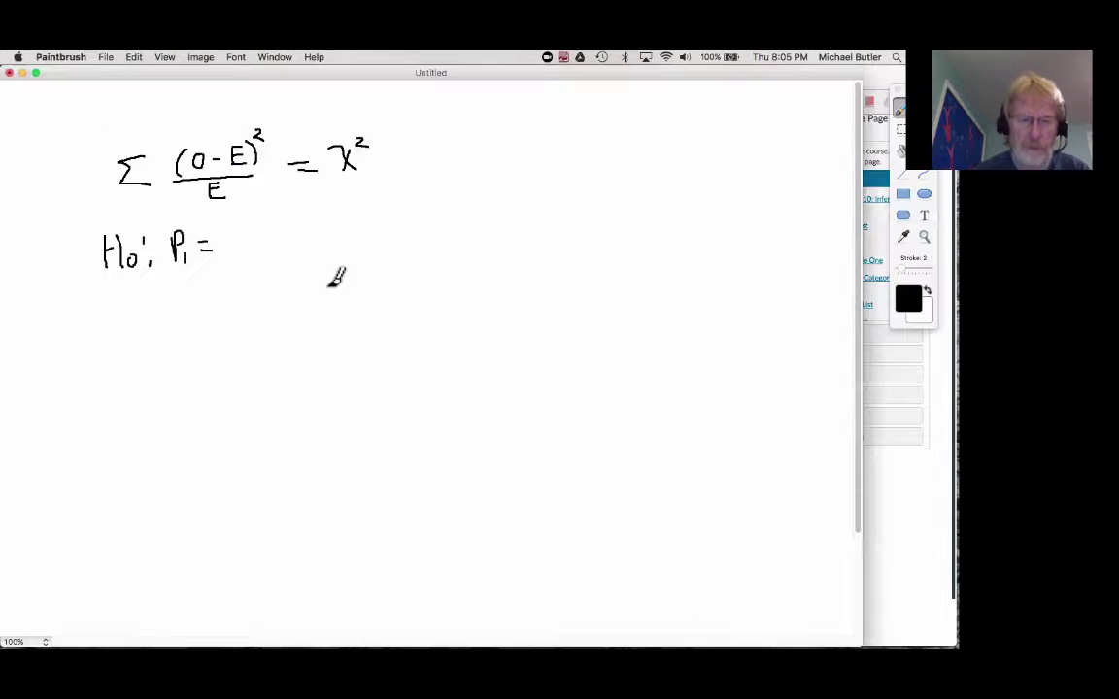
pyautogui.click(230, 247)
pyautogui.moveTo(243, 233)
pyautogui.mouseDown()
pyautogui.moveTo(269, 246)
pyautogui.moveTo(282, 231)
pyautogui.moveTo(326, 243)
pyautogui.moveTo(328, 225)
pyautogui.moveTo(347, 241)
pyautogui.mouseUp()
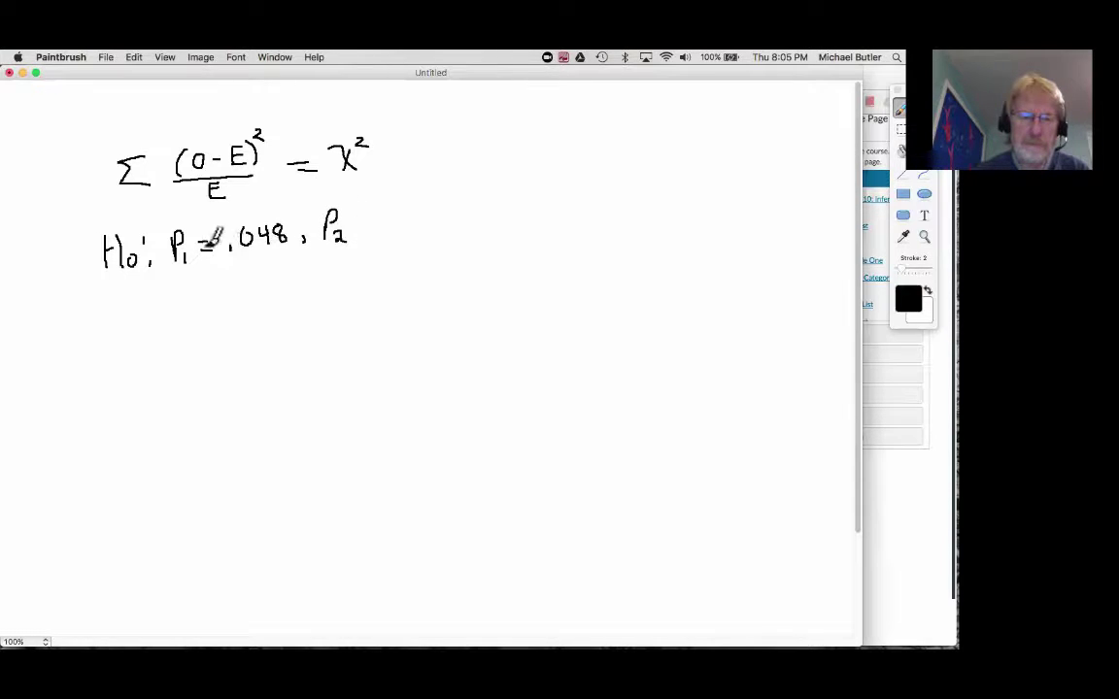
pyautogui.moveTo(225, 231); pyautogui.dragTo(223, 233)
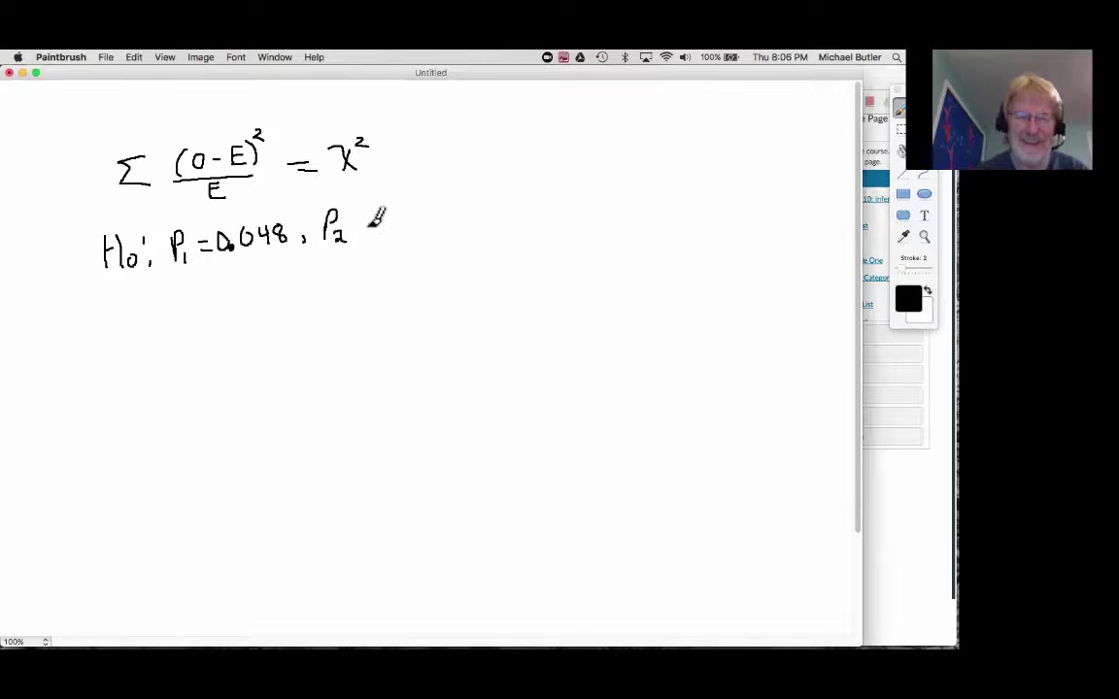
# Step: Write P2 = 0.147 after P1, after rechecking the quiz question
pyautogui.press('super+Tab')
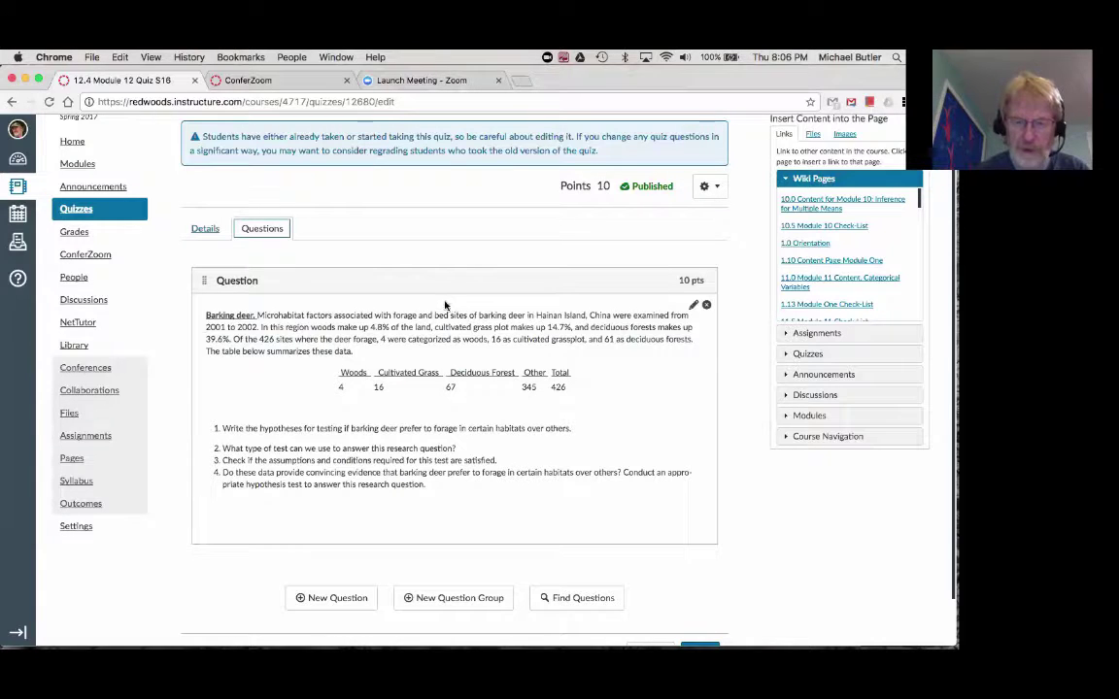
pyautogui.press('super+Tab')
pyautogui.moveTo(359, 222); pyautogui.dragTo(374, 220)
pyautogui.moveTo(360, 229)
pyautogui.mouseDown()
pyautogui.moveTo(399, 212)
pyautogui.moveTo(445, 220)
pyautogui.mouseUp()
pyautogui.click(414, 226)
pyautogui.moveTo(441, 206)
pyautogui.mouseDown()
pyautogui.moveTo(441, 225)
pyautogui.moveTo(537, 207)
pyautogui.mouseUp()
# Step: Write P3's value 0396 after P2, consulting the quiz again
pyautogui.press('super+Tab')
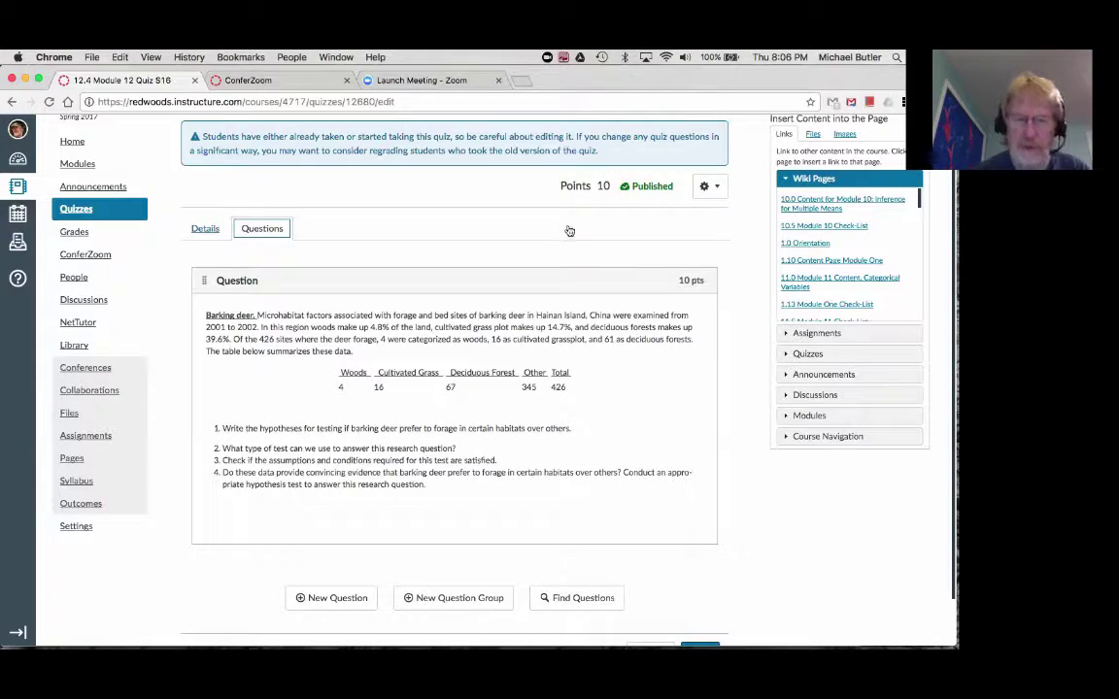
pyautogui.press('super+Tab')
pyautogui.moveTo(545, 189)
pyautogui.mouseDown()
pyautogui.moveTo(547, 207)
pyautogui.moveTo(565, 208)
pyautogui.moveTo(540, 205)
pyautogui.moveTo(547, 180)
pyautogui.mouseUp()
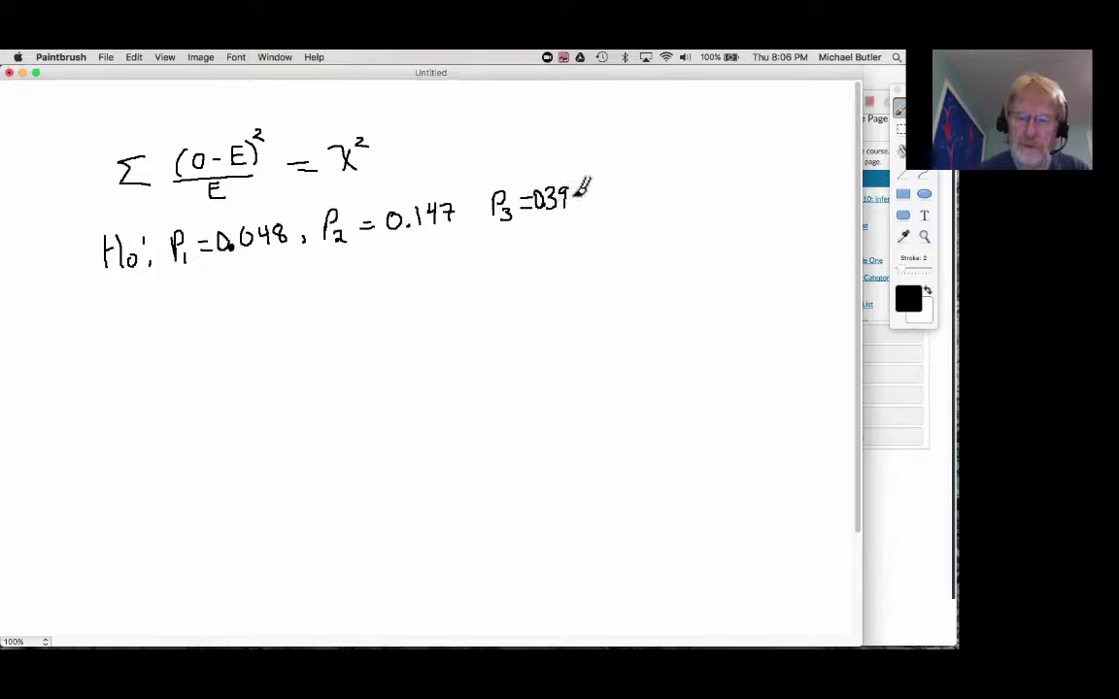
pyautogui.moveTo(580, 189); pyautogui.dragTo(575, 199)
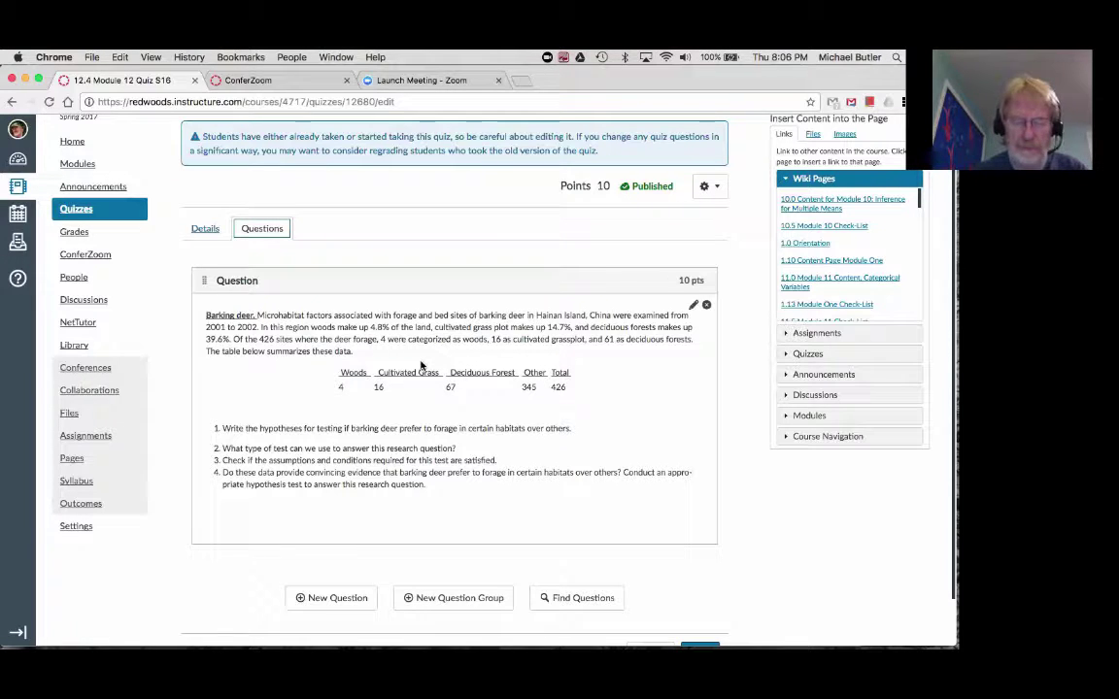
# Step: Open RStudio from the Dock and enlarge its console pane
pyautogui.moveTo(321, 636)
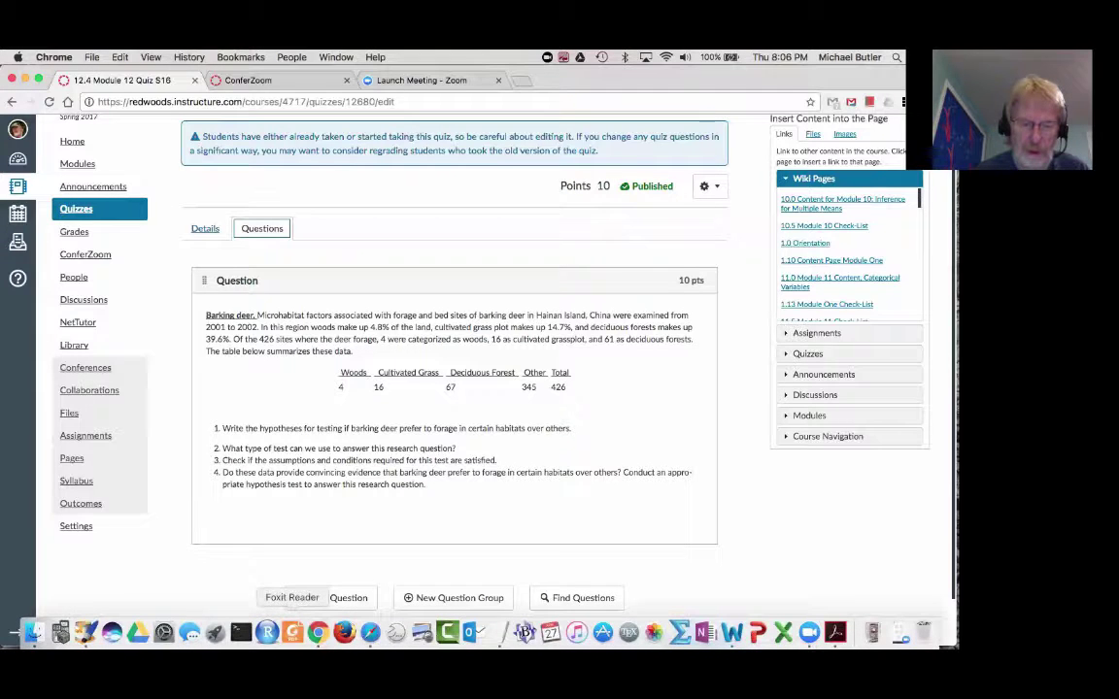
pyautogui.click(267, 632)
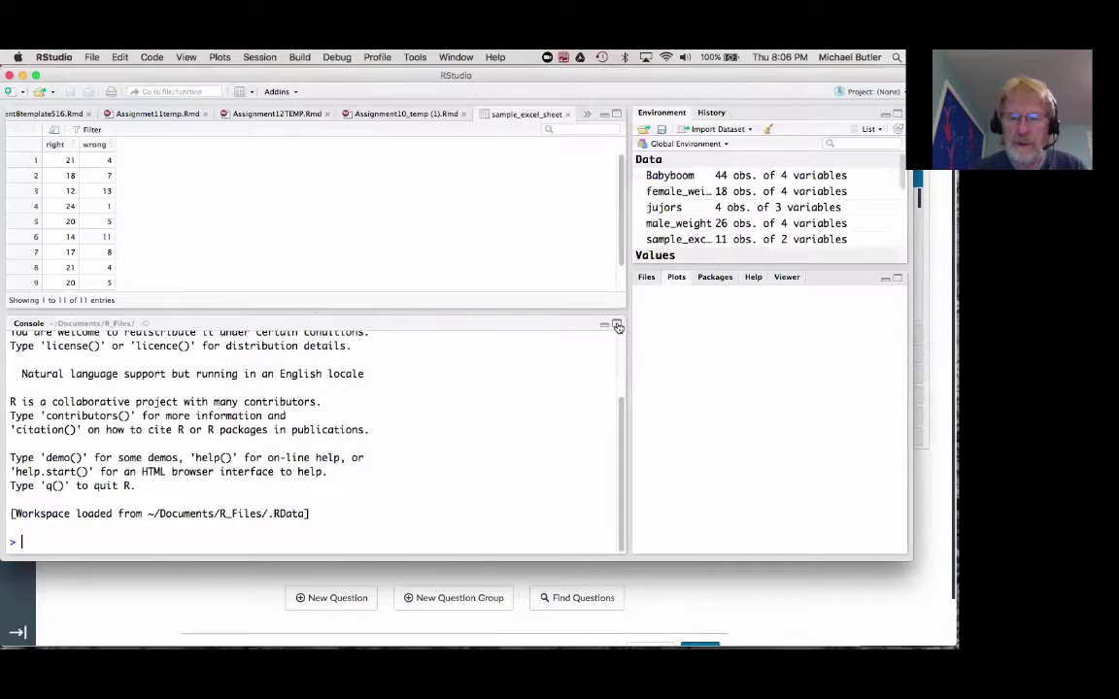
pyautogui.click(617, 325)
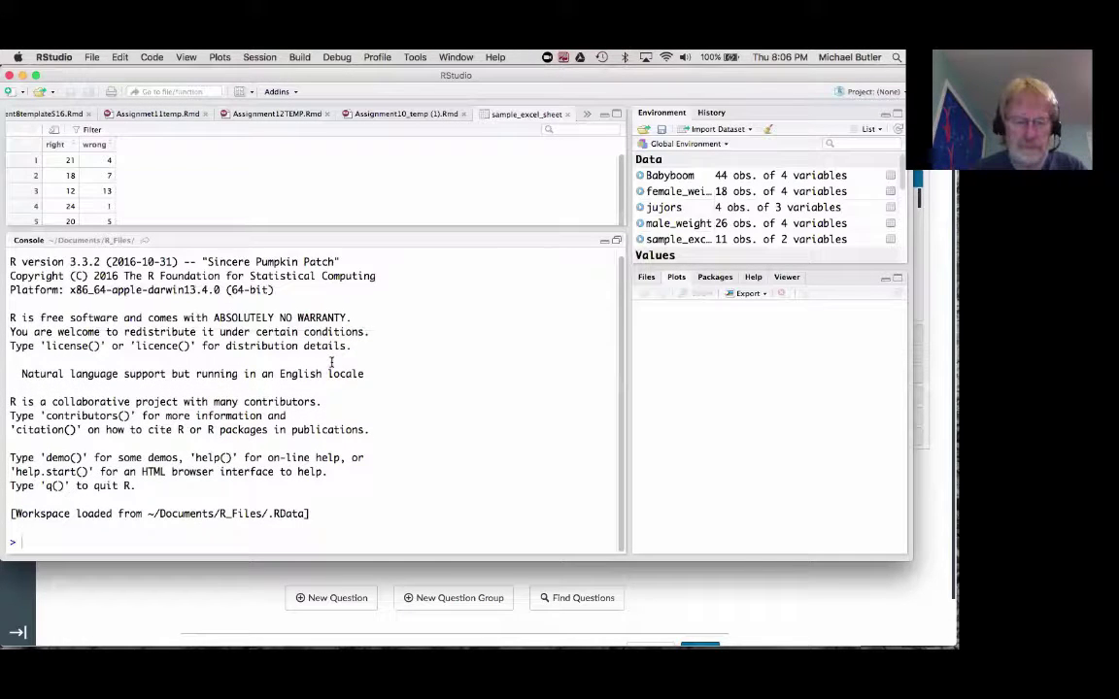
# Step: Clear the RStudio console with Ctrl+L, then switch over to the Canvas quiz page
pyautogui.hotkey('ctrl', 'l')
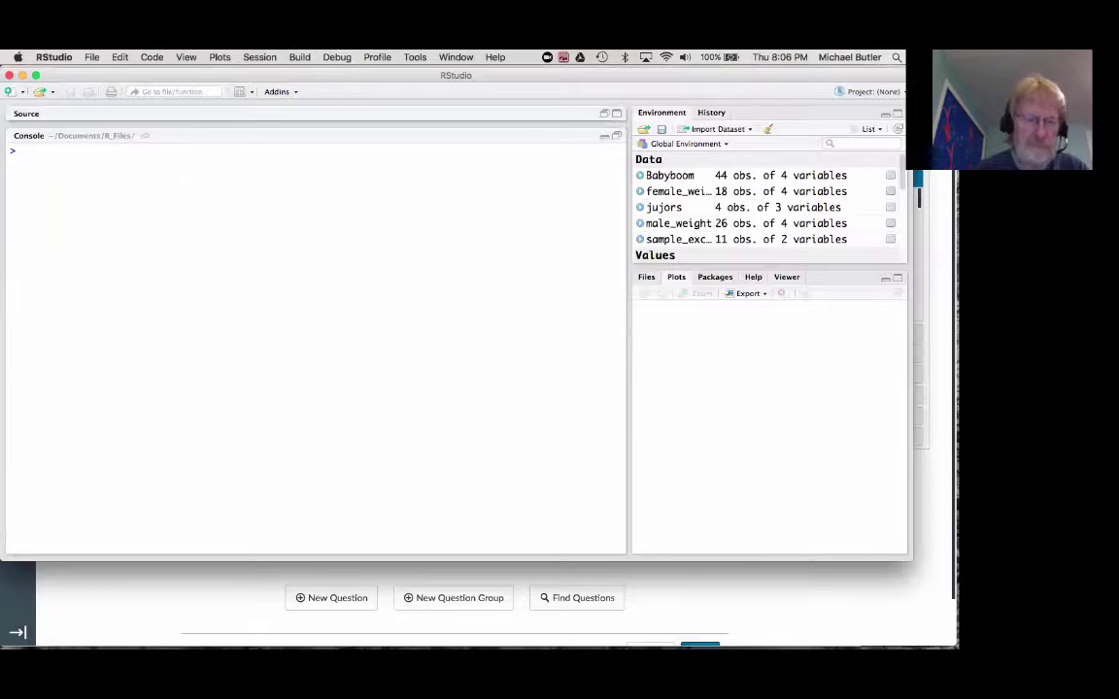
pyautogui.press('super+Tab')
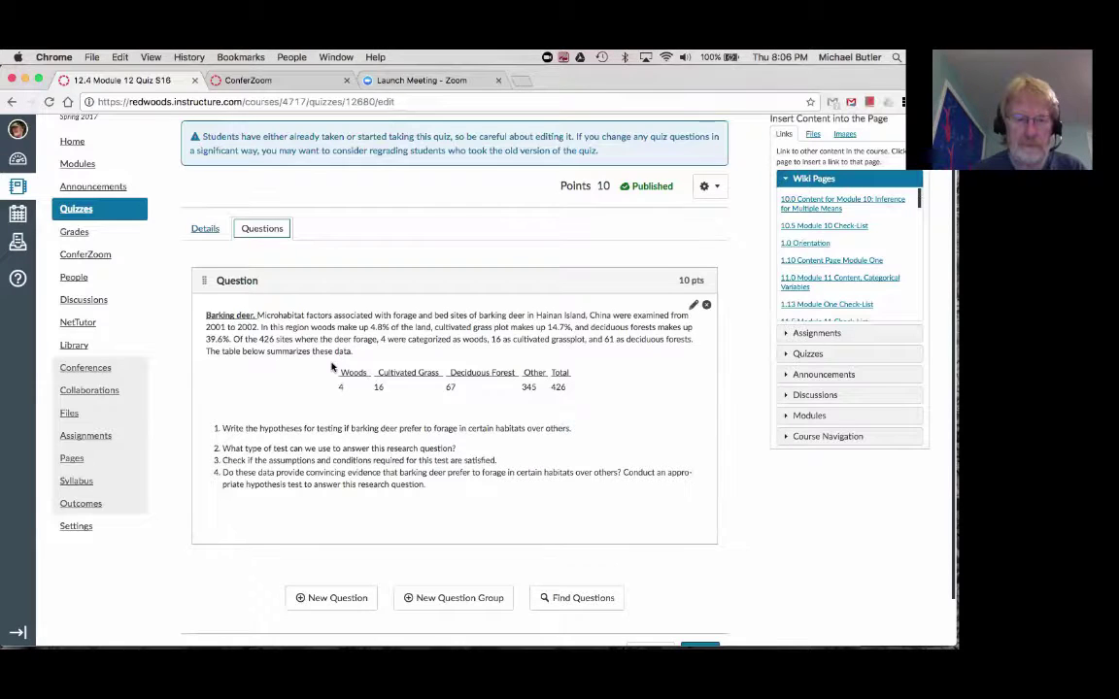
pyautogui.press('super+Tab')
pyautogui.press('super+Tab')
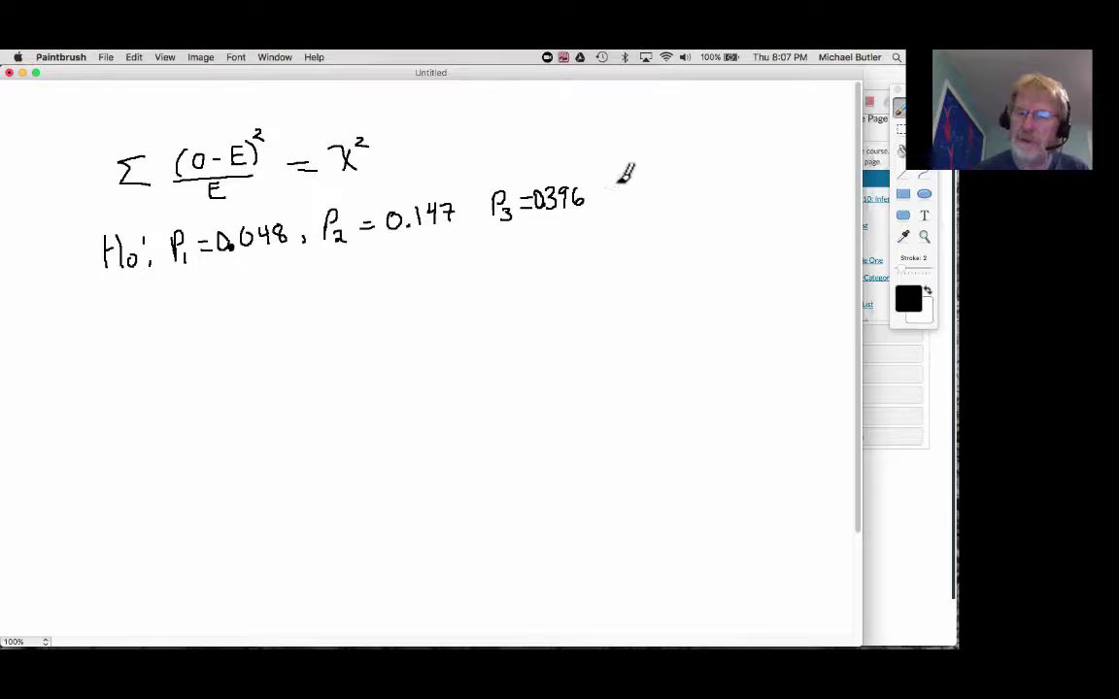
# Step: Write P4 = after the P3 value, then cycle between the quiz, RStudio and the notes
pyautogui.moveTo(616, 199); pyautogui.dragTo(647, 185)
pyautogui.moveTo(639, 194); pyautogui.dragTo(647, 193)
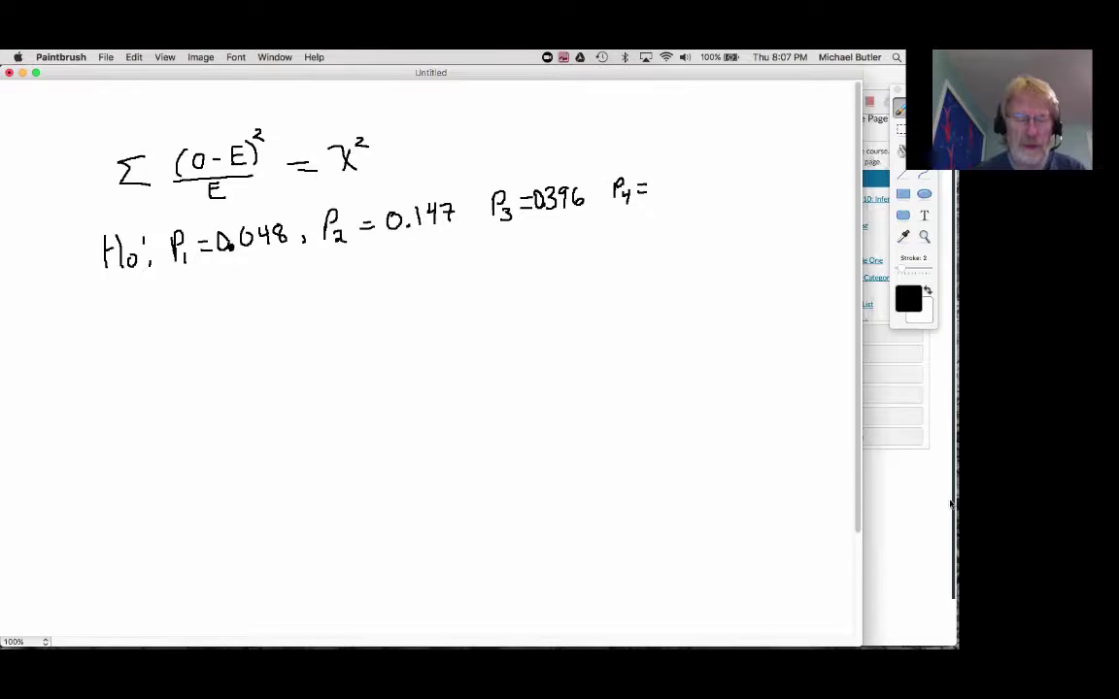
pyautogui.press('super+Tab')
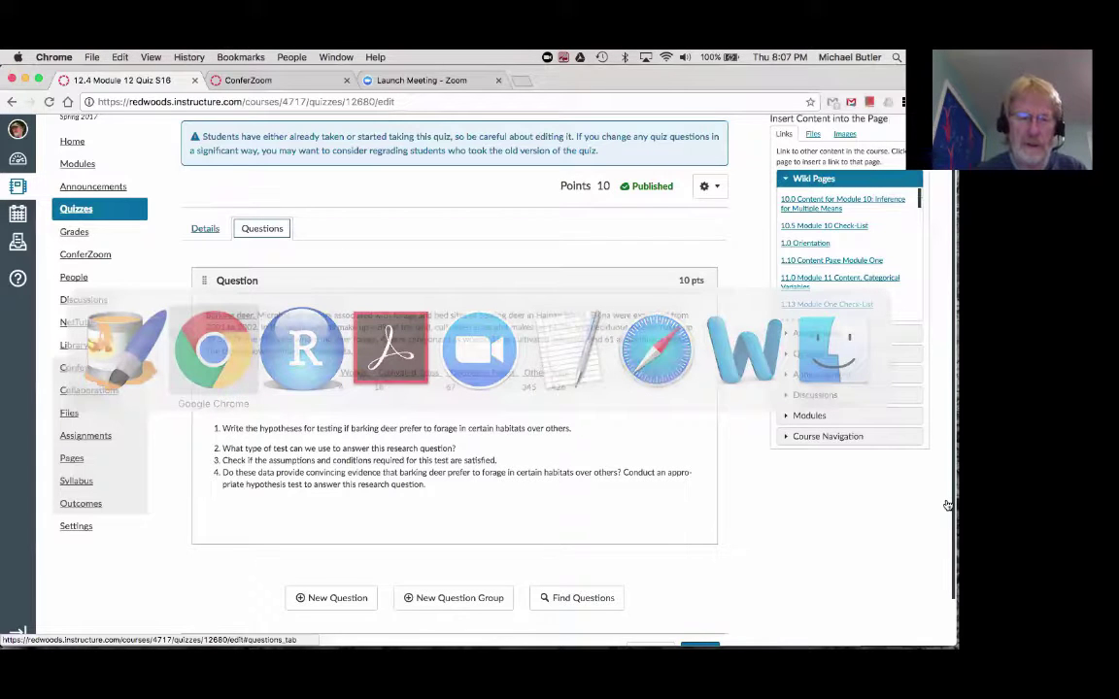
pyautogui.press('super+Tab')
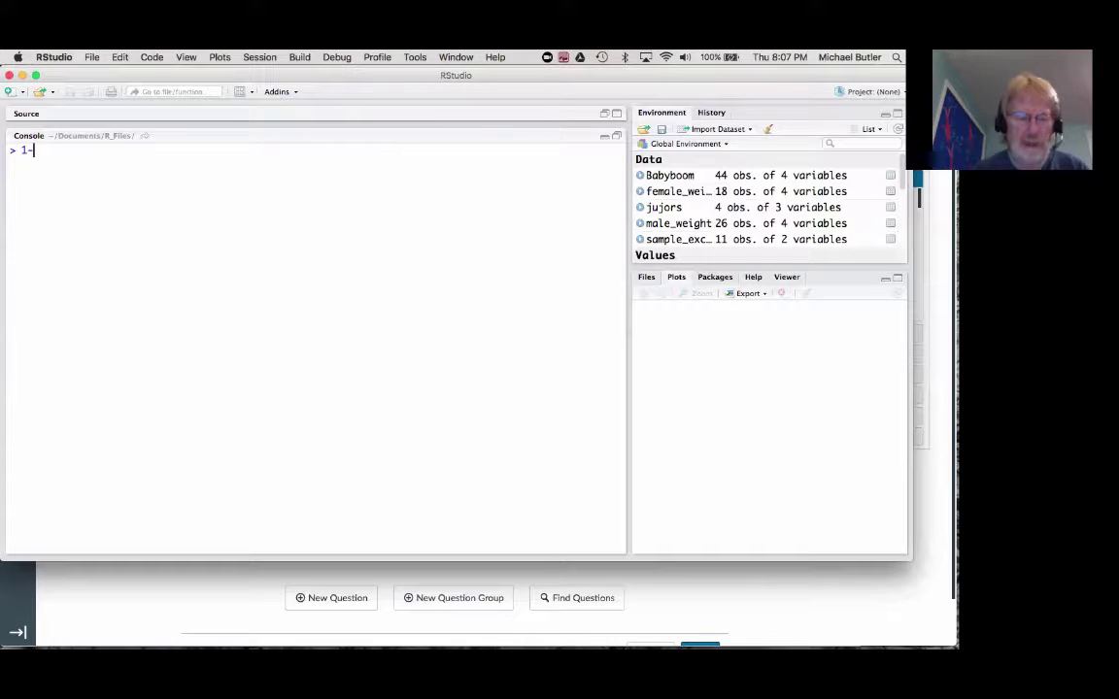
pyautogui.press('super+Tab')
pyautogui.press('super+Tab')
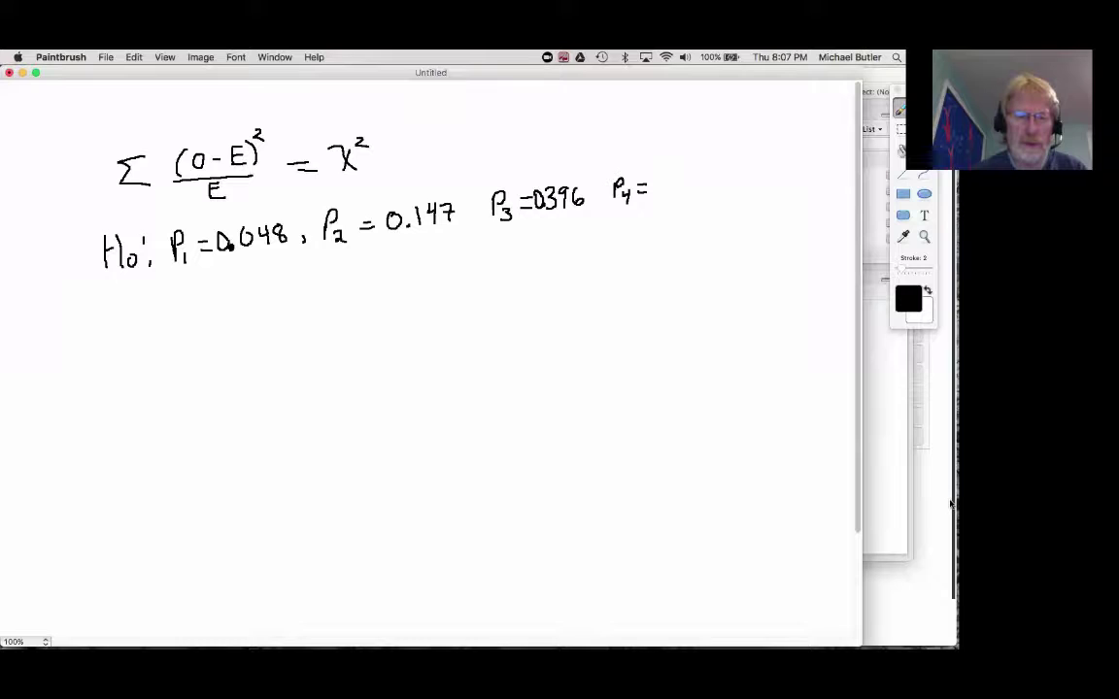
pyautogui.press('super+Tab')
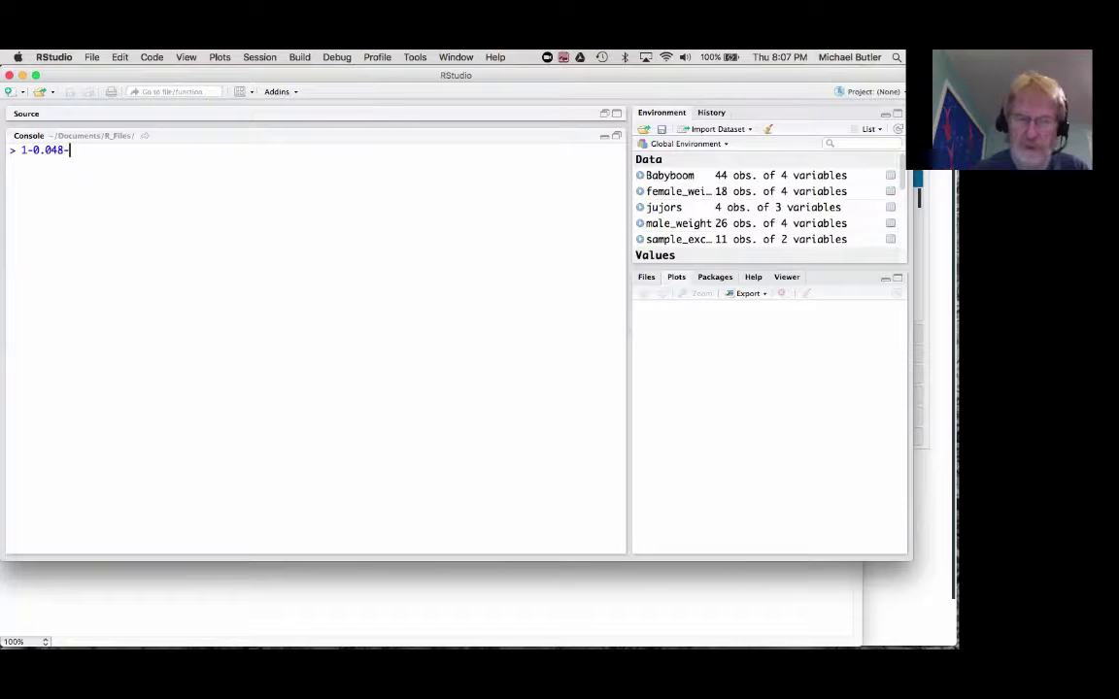
pyautogui.press('super+Tab')
pyautogui.press('super+Tab')
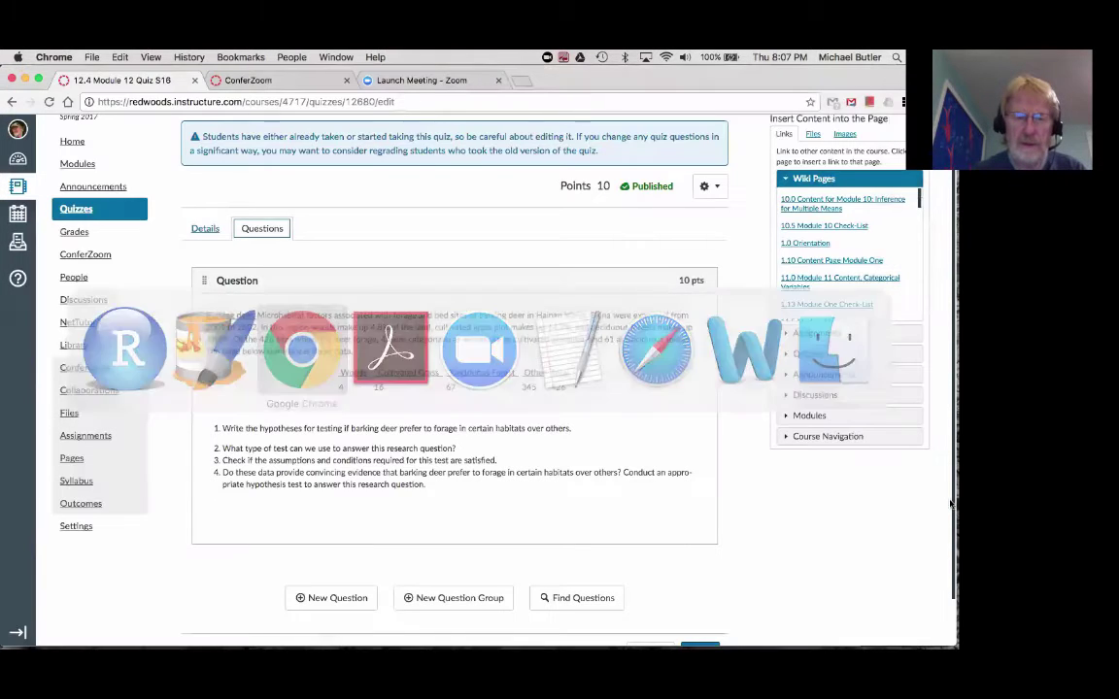
pyautogui.press('super+Tab')
pyautogui.press('super+Tab')
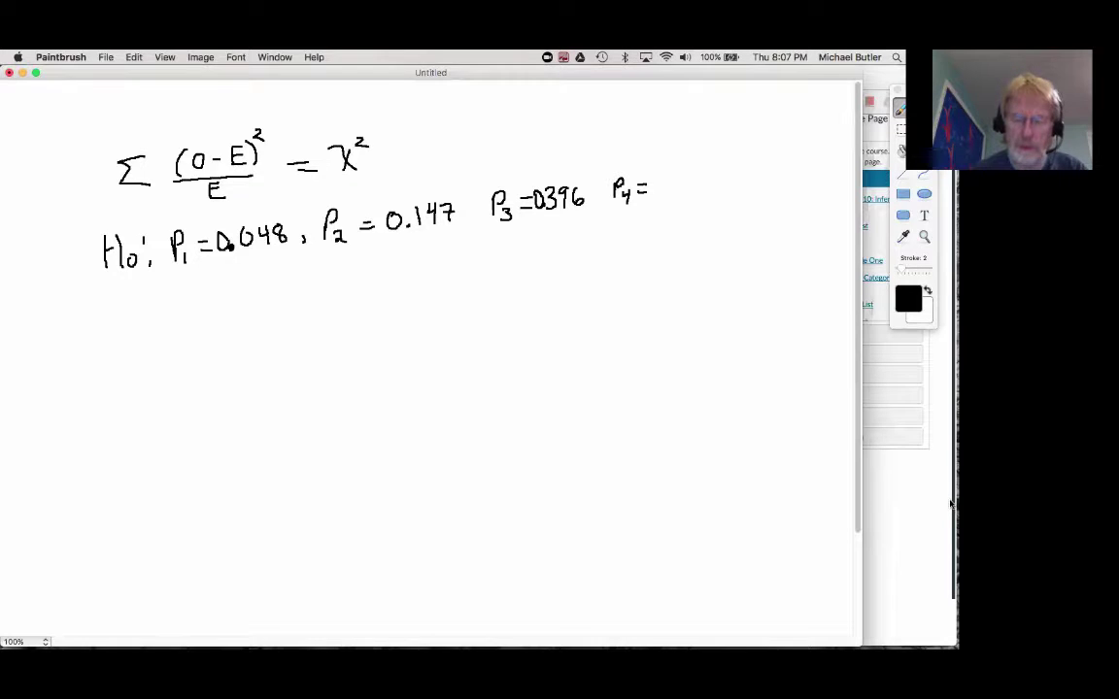
pyautogui.press('super+Tab')
pyautogui.press('super+Tab')
pyautogui.press('super+Tab')
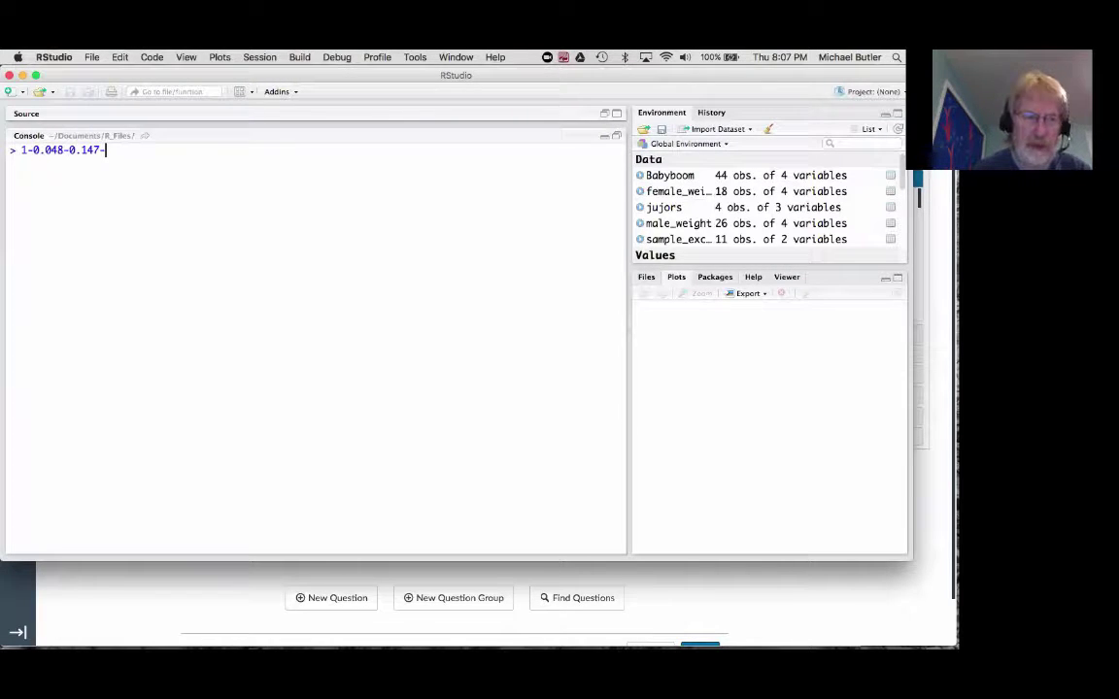
pyautogui.press('super+Tab')
pyautogui.press('super+Tab')
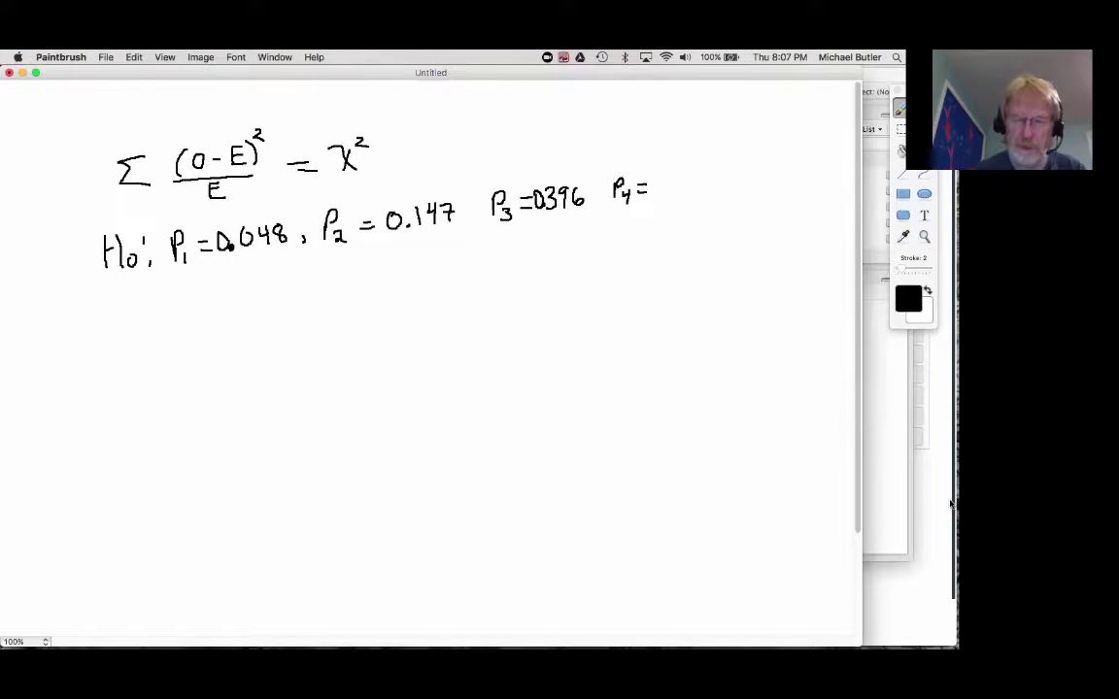
# Step: Evaluate 1-0.048-0.147-0.396 in the RStudio console to get 0.409
pyautogui.press('super+Tab')
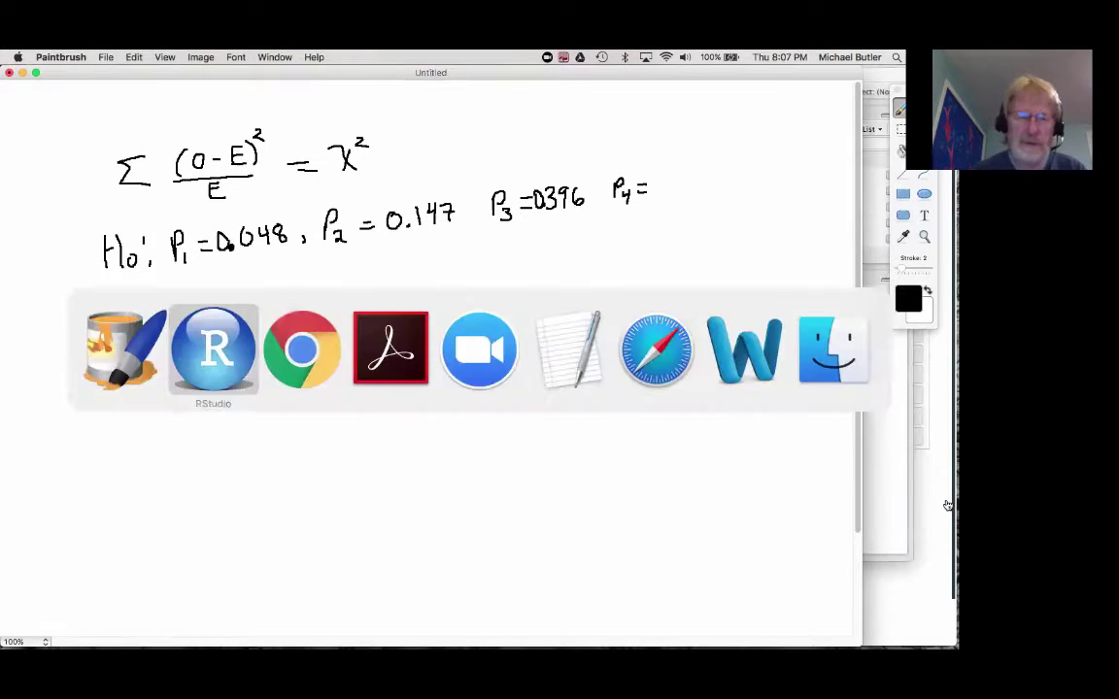
pyautogui.write('0.048-0.147-0.396')
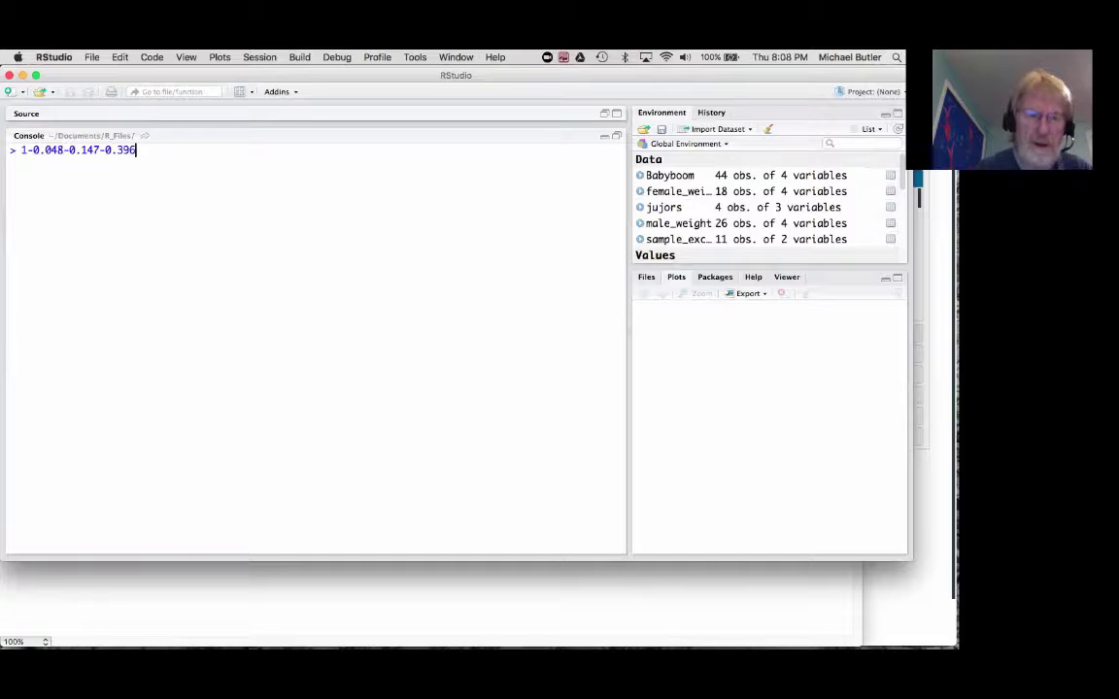
pyautogui.press('Return')
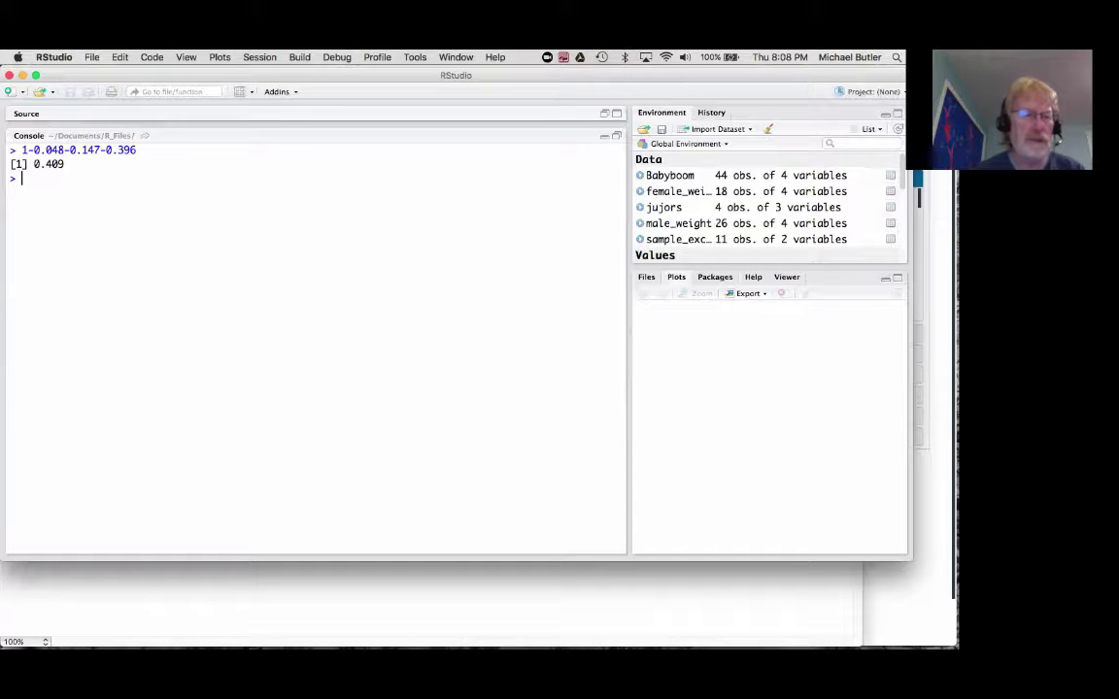
pyautogui.press('super+Tab')
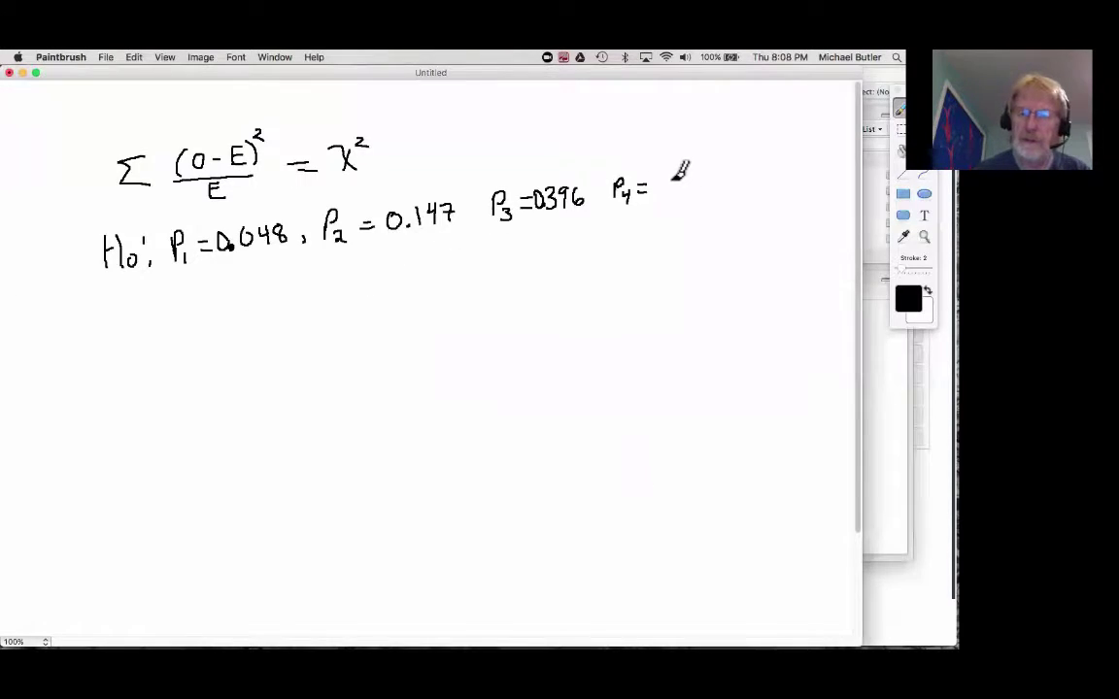
# Step: Write 0.409 after P4 = and start the HA: label below the H0 line
pyautogui.moveTo(673, 181)
pyautogui.mouseDown()
pyautogui.moveTo(669, 172)
pyautogui.moveTo(710, 190)
pyautogui.mouseUp()
pyautogui.moveTo(724, 175); pyautogui.dragTo(738, 191)
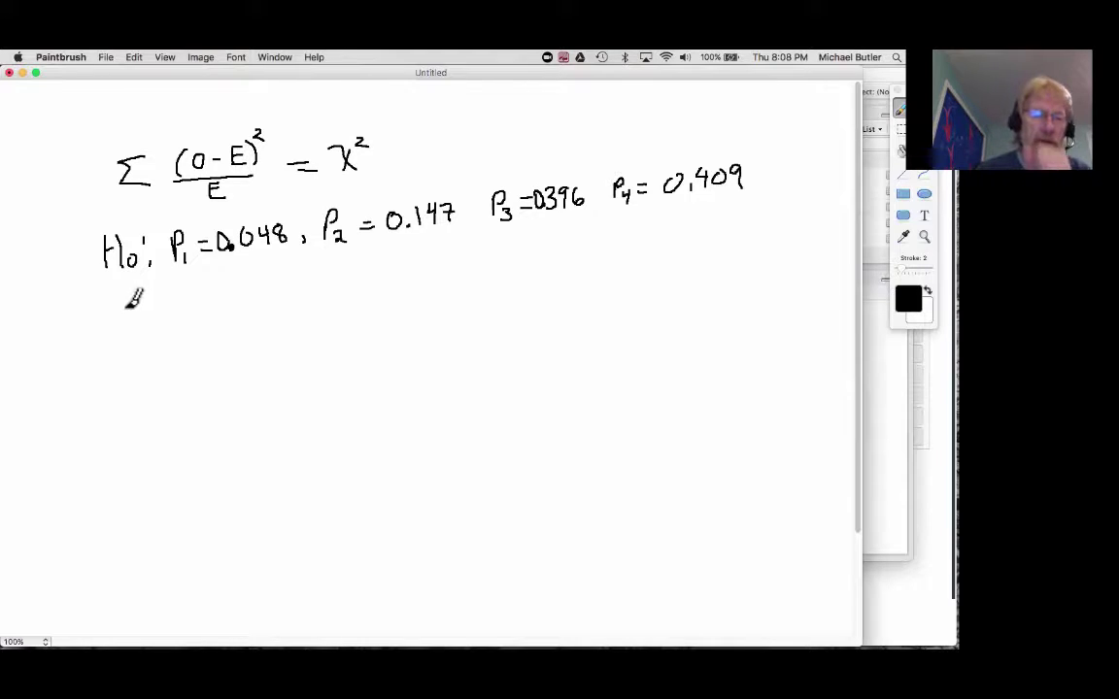
pyautogui.moveTo(125, 298)
pyautogui.mouseDown()
pyautogui.moveTo(126, 320)
pyautogui.moveTo(142, 298)
pyautogui.moveTo(140, 321)
pyautogui.moveTo(152, 303)
pyautogui.moveTo(156, 316)
pyautogui.moveTo(219, 287)
pyautogui.mouseUp()
pyautogui.click(168, 301)
pyautogui.click(168, 310)
# Step: Write AT LEAST ONE DIFF. after the HA: label
pyautogui.moveTo(213, 288)
pyautogui.mouseDown()
pyautogui.moveTo(213, 300)
pyautogui.moveTo(263, 291)
pyautogui.moveTo(275, 276)
pyautogui.mouseUp()
pyautogui.moveTo(264, 283); pyautogui.dragTo(272, 283)
pyautogui.moveTo(264, 291)
pyautogui.mouseDown()
pyautogui.moveTo(282, 275)
pyautogui.moveTo(288, 291)
pyautogui.mouseUp()
pyautogui.moveTo(280, 286); pyautogui.dragTo(317, 275)
pyautogui.moveTo(309, 276)
pyautogui.mouseDown()
pyautogui.moveTo(310, 291)
pyautogui.moveTo(345, 270)
pyautogui.moveTo(383, 278)
pyautogui.moveTo(394, 259)
pyautogui.moveTo(395, 277)
pyautogui.moveTo(419, 255)
pyautogui.moveTo(436, 270)
pyautogui.mouseUp()
pyautogui.moveTo(437, 255); pyautogui.dragTo(449, 270)
pyautogui.moveTo(451, 253); pyautogui.dragTo(461, 261)
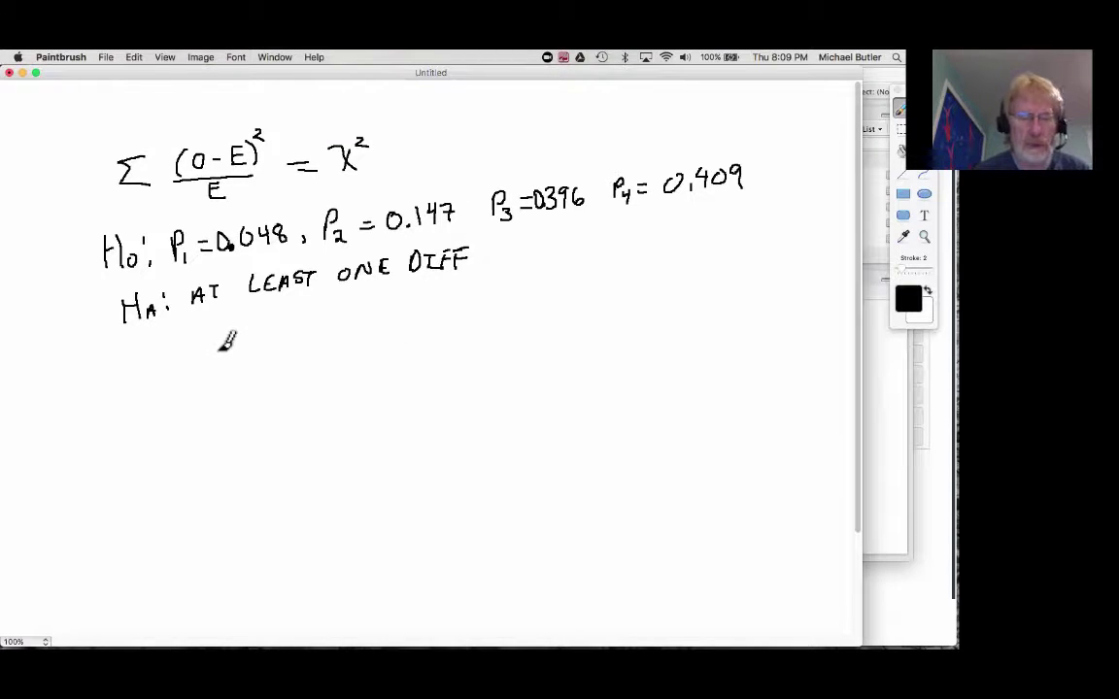
pyautogui.click(472, 263)
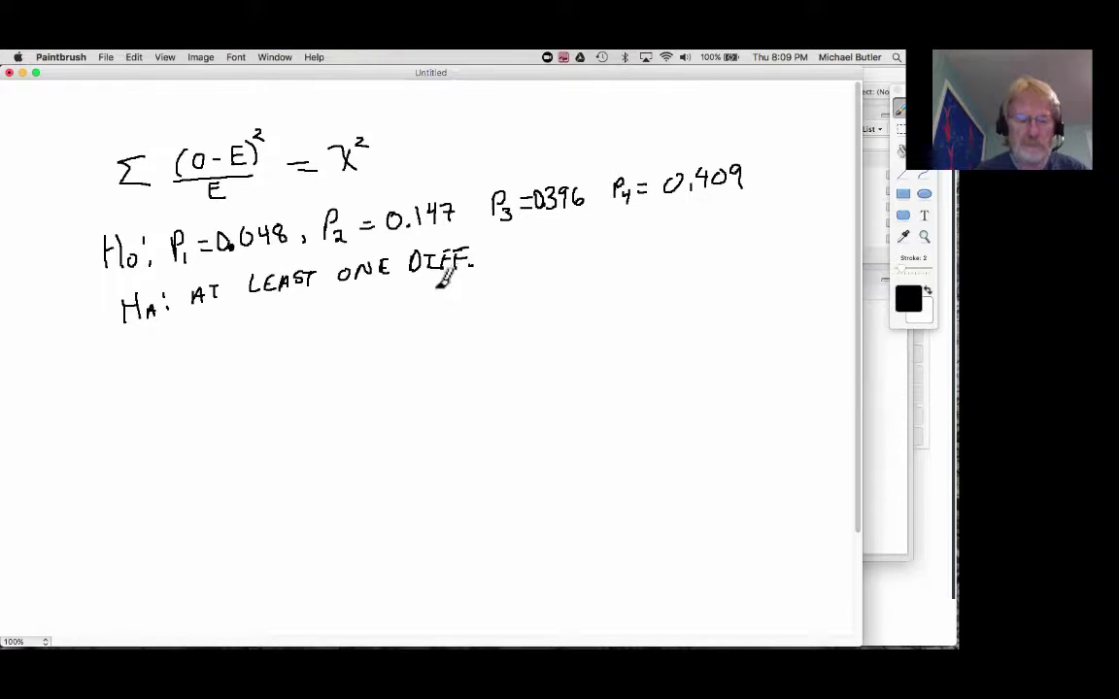
# Step: Cycle through Acrobat Reader, RStudio and the Canvas quiz before returning to the Paintbrush hypotheses sketch
pyautogui.press('super+Tab')
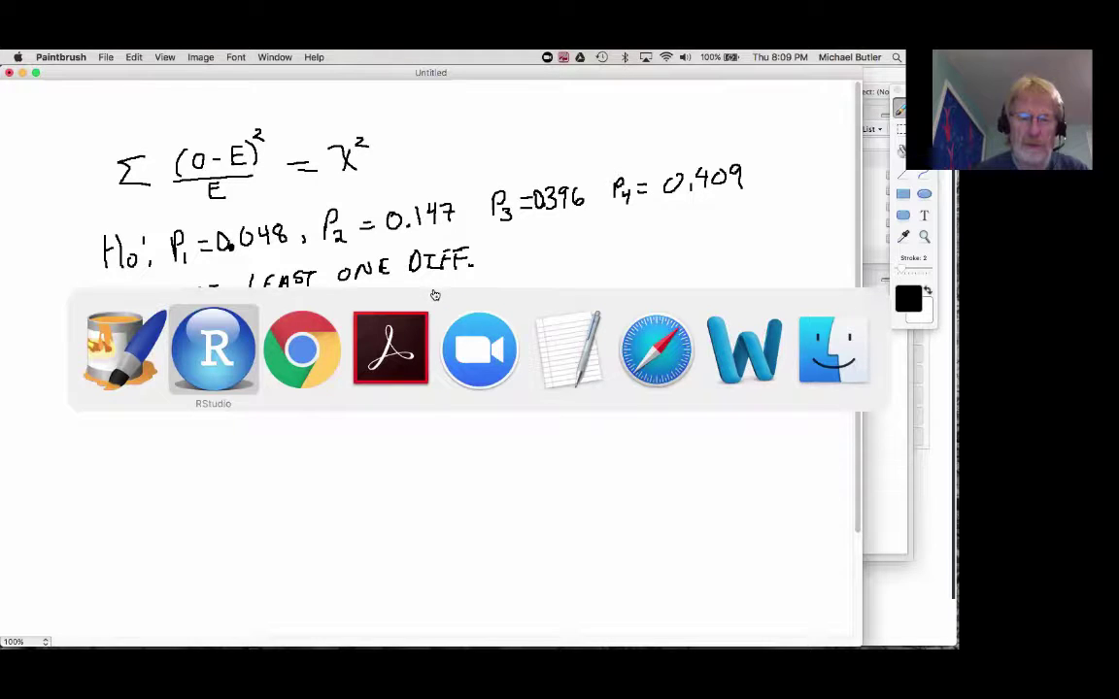
pyautogui.press('super+Tab')
pyautogui.press('super+Tab')
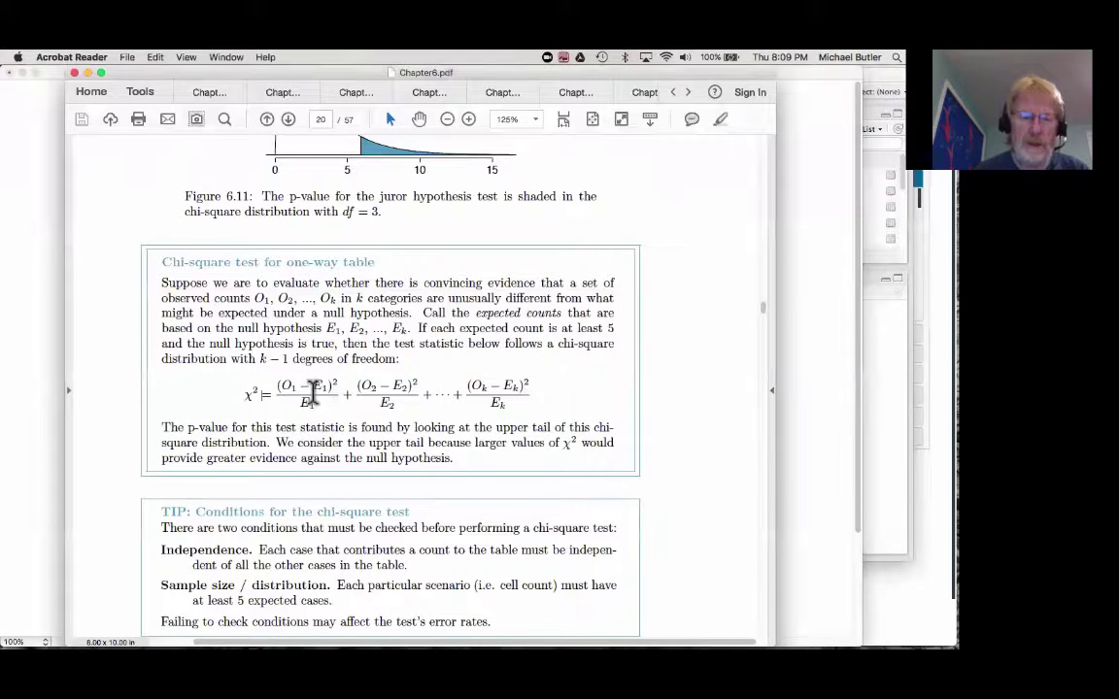
pyautogui.press('super+Tab')
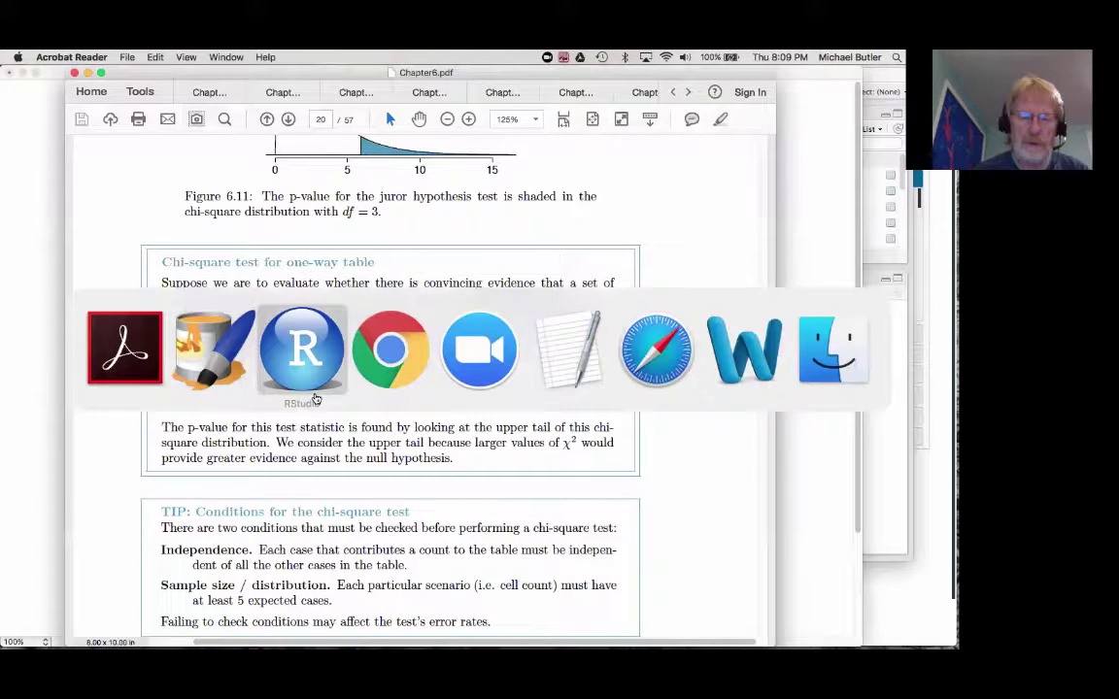
pyautogui.press('super+Tab')
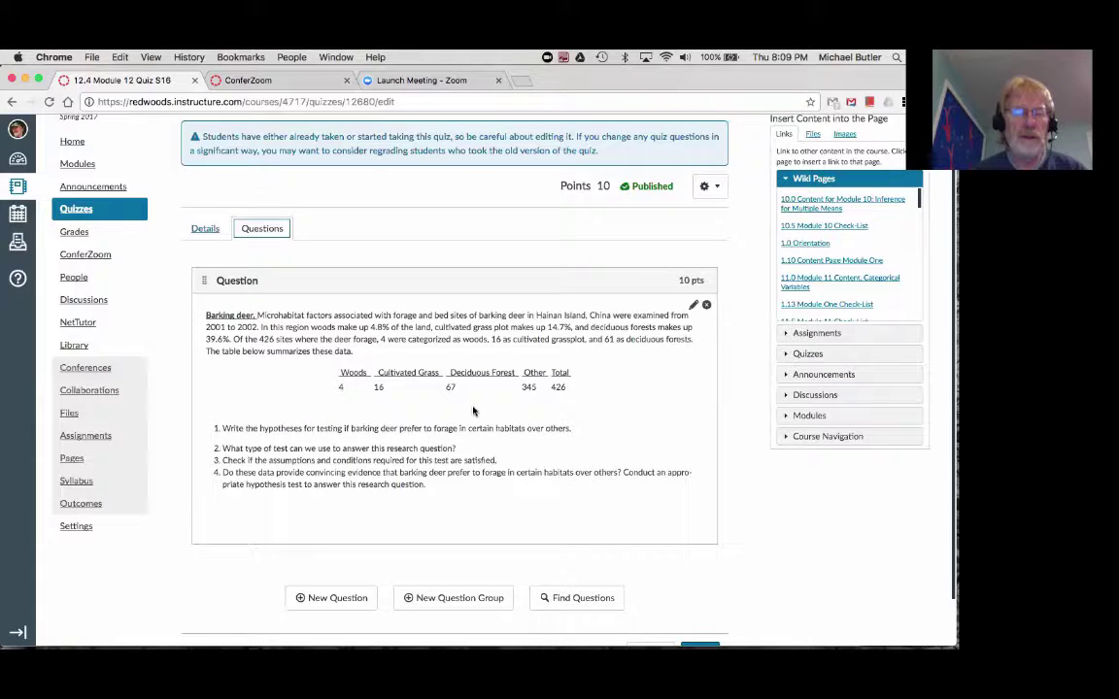
pyautogui.press('super+Tab')
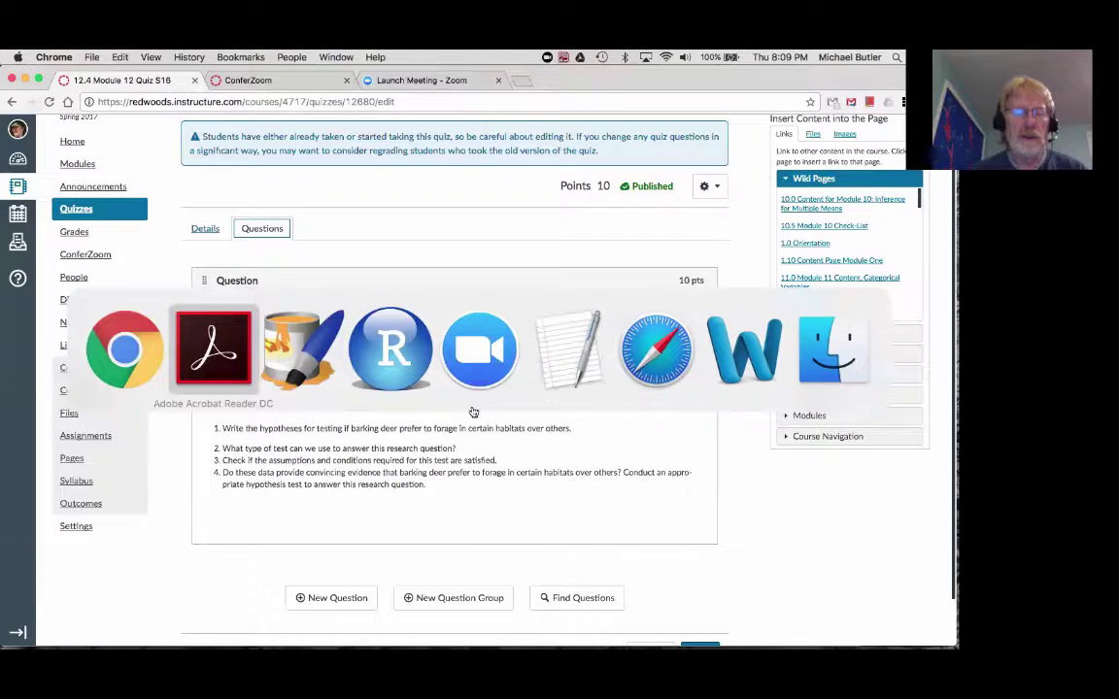
pyautogui.press('super+Tab')
pyautogui.press('super+Tab')
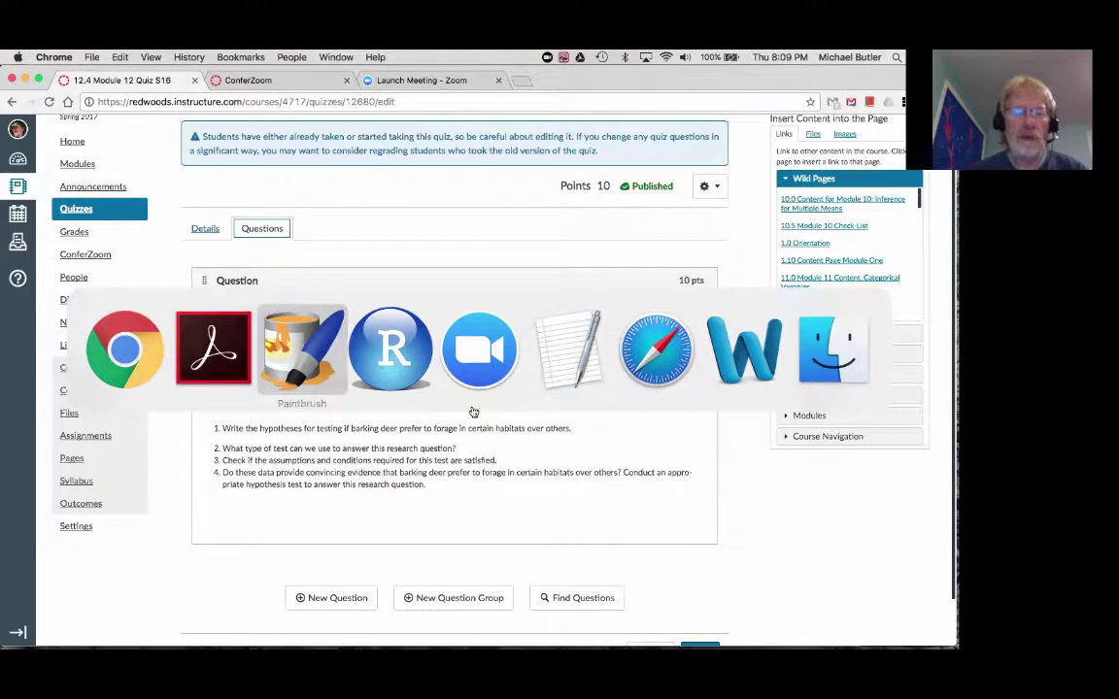
pyautogui.press('super+Tab')
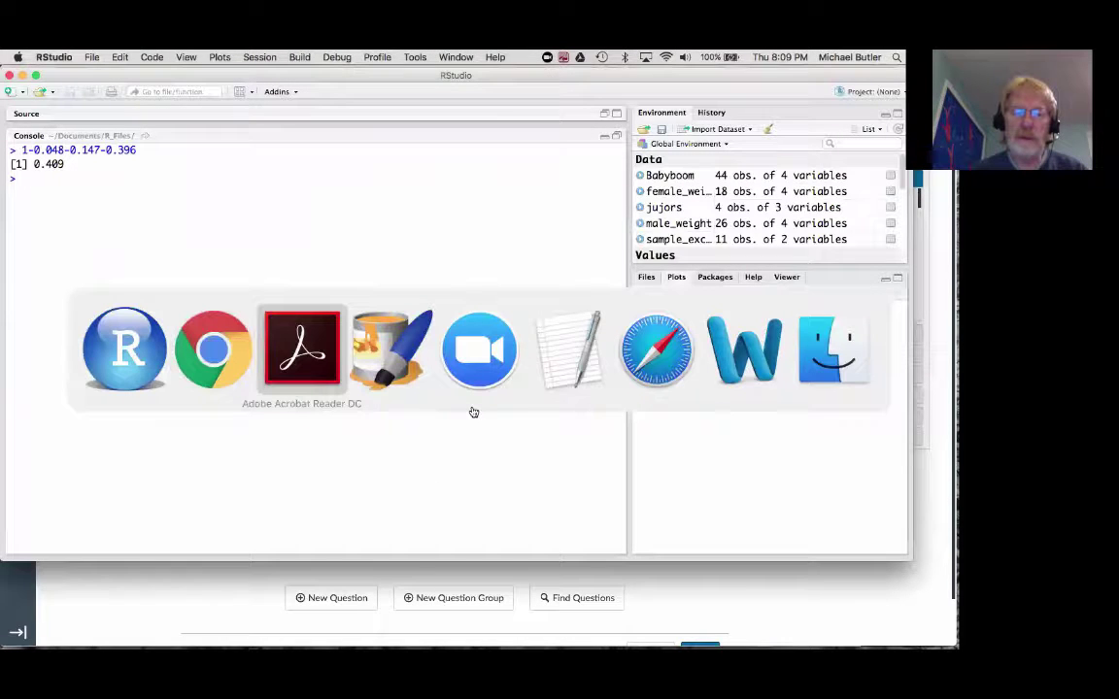
pyautogui.press('super+Tab')
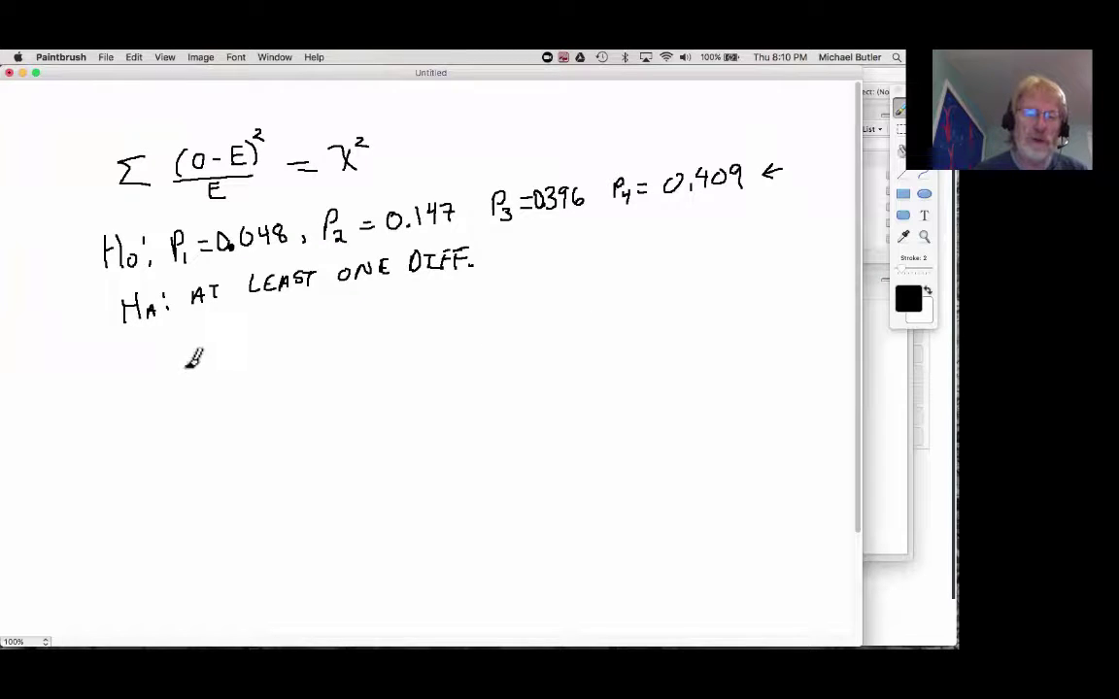
# Step: Handwrite nP1 = E1 and nP2 = E2 beneath the alternative hypothesis
pyautogui.moveTo(185, 377)
pyautogui.mouseDown()
pyautogui.moveTo(200, 375)
pyautogui.moveTo(206, 348)
pyautogui.moveTo(220, 374)
pyautogui.moveTo(257, 350)
pyautogui.mouseUp()
pyautogui.moveTo(239, 356)
pyautogui.mouseDown()
pyautogui.moveTo(265, 357)
pyautogui.moveTo(283, 337)
pyautogui.mouseUp()
pyautogui.moveTo(266, 347); pyautogui.dragTo(280, 347)
pyautogui.moveTo(266, 357)
pyautogui.mouseDown()
pyautogui.moveTo(356, 346)
pyautogui.moveTo(366, 317)
pyautogui.moveTo(386, 341)
pyautogui.moveTo(400, 326)
pyautogui.mouseUp()
pyautogui.moveTo(390, 335); pyautogui.dragTo(409, 318)
pyautogui.moveTo(410, 319)
pyautogui.mouseDown()
pyautogui.moveTo(424, 318)
pyautogui.moveTo(421, 327)
pyautogui.mouseUp()
pyautogui.moveTo(410, 336)
pyautogui.mouseDown()
pyautogui.moveTo(507, 320)
pyautogui.moveTo(521, 293)
pyautogui.moveTo(528, 319)
pyautogui.moveTo(556, 300)
pyautogui.mouseUp()
# Step: Handwrite nP3 = E3 and nP4 = E4 on the same line, then return to RStudio
pyautogui.moveTo(544, 309); pyautogui.dragTo(588, 293)
pyautogui.moveTo(574, 302); pyautogui.dragTo(585, 302)
pyautogui.moveTo(573, 309)
pyautogui.mouseDown()
pyautogui.moveTo(670, 297)
pyautogui.moveTo(692, 274)
pyautogui.moveTo(696, 304)
pyautogui.moveTo(717, 281)
pyautogui.mouseUp()
pyautogui.moveTo(705, 290); pyautogui.dragTo(745, 294)
pyautogui.moveTo(730, 285); pyautogui.dragTo(763, 291)
pyautogui.moveTo(760, 282); pyautogui.dragTo(760, 296)
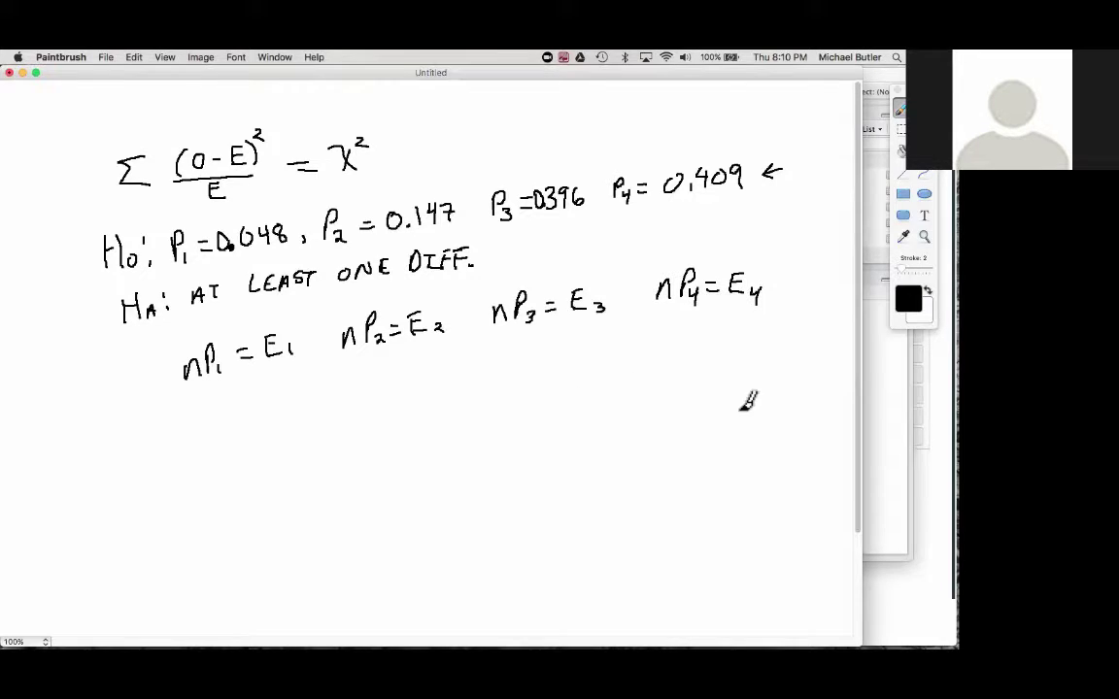
pyautogui.press('super+Tab')
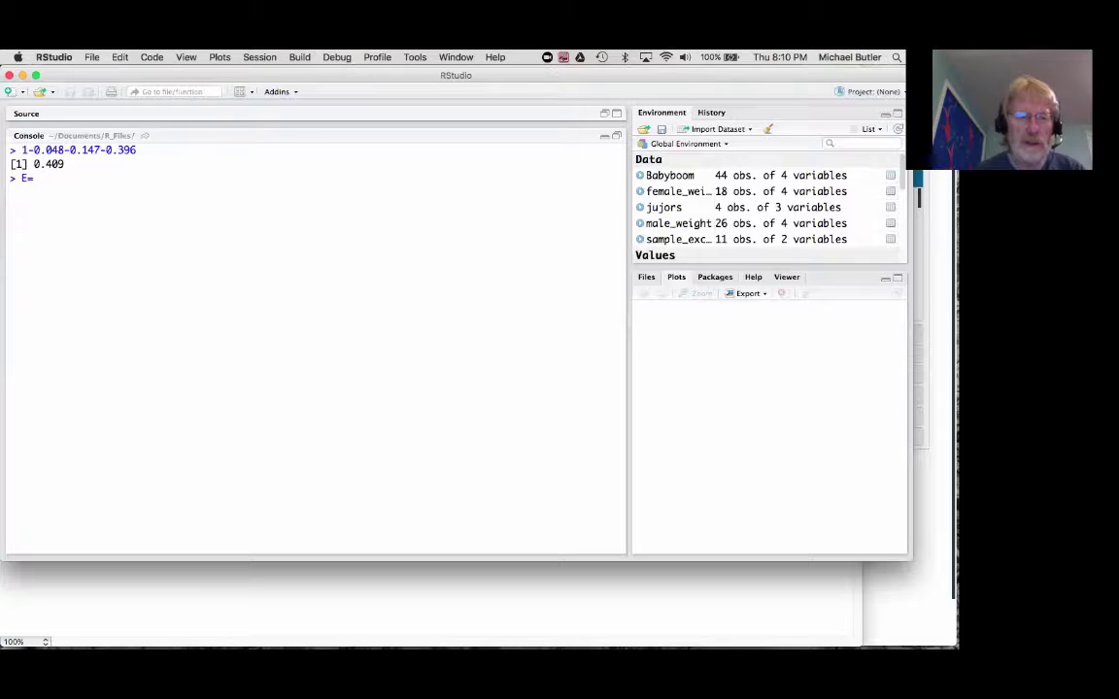
# Step: Begin the expected-counts expression 426*c(0.048, checking the quiz page and sketch for values
pyautogui.press('super+Tab')
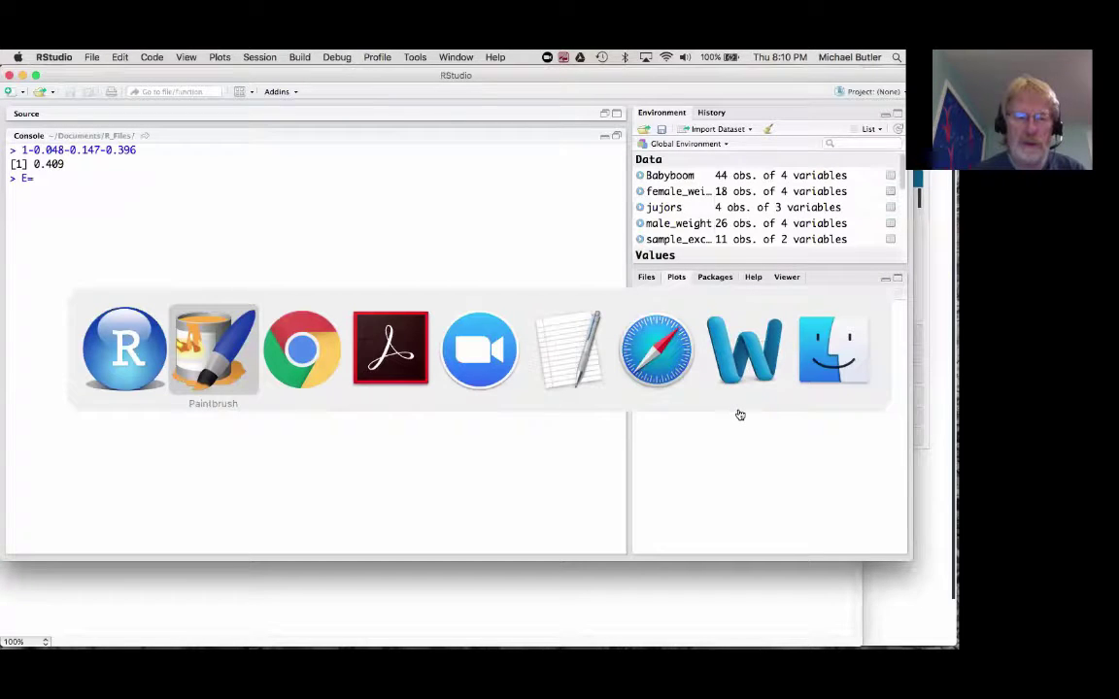
pyautogui.press('super+Tab')
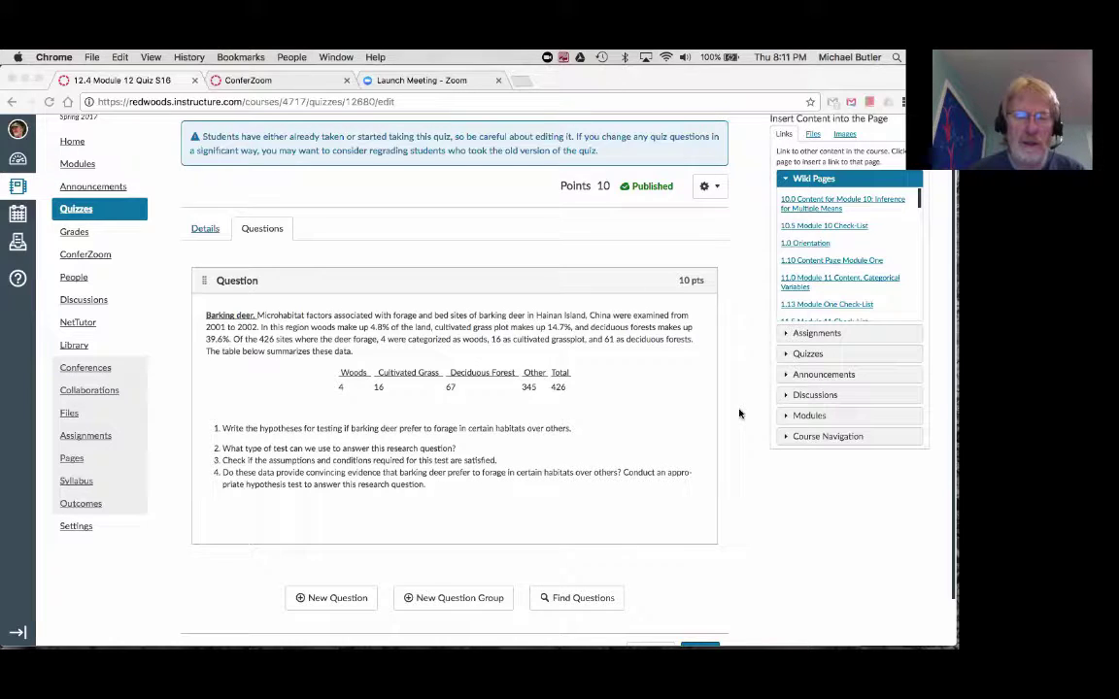
pyautogui.press('super+Tab')
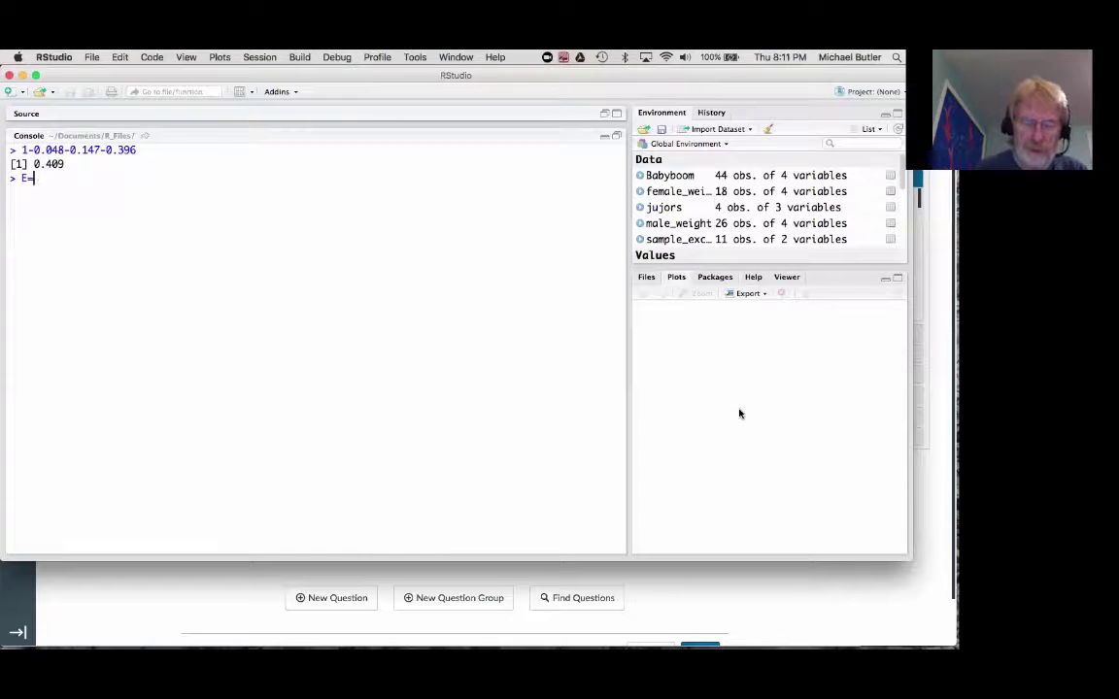
pyautogui.press('super+Tab')
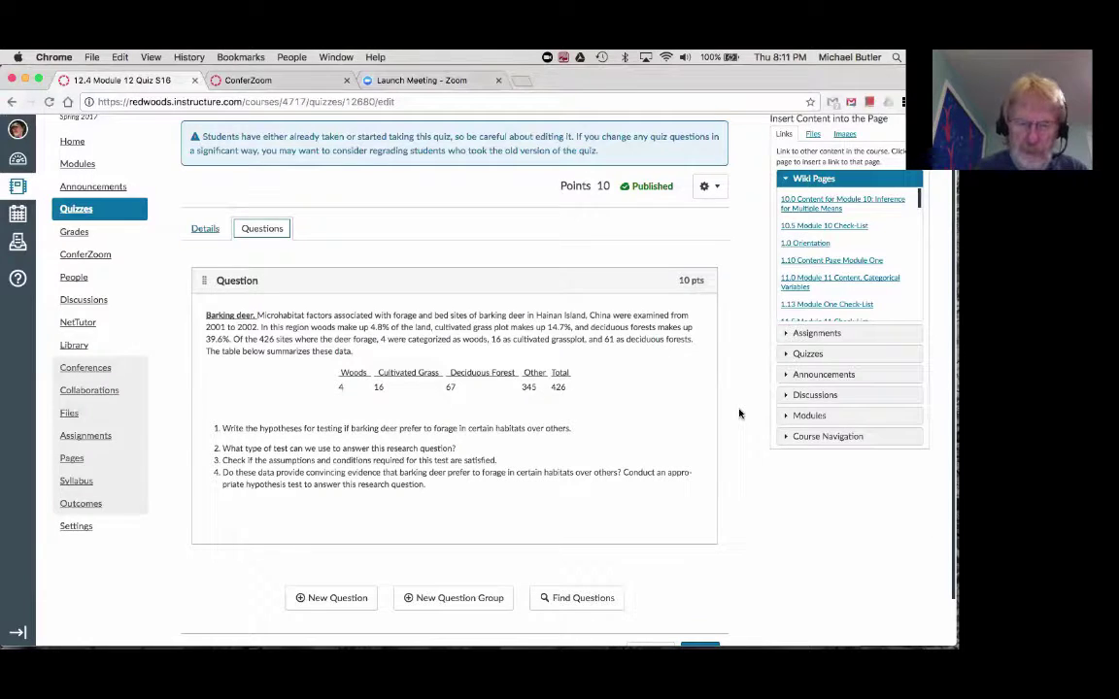
pyautogui.press('super+Tab')
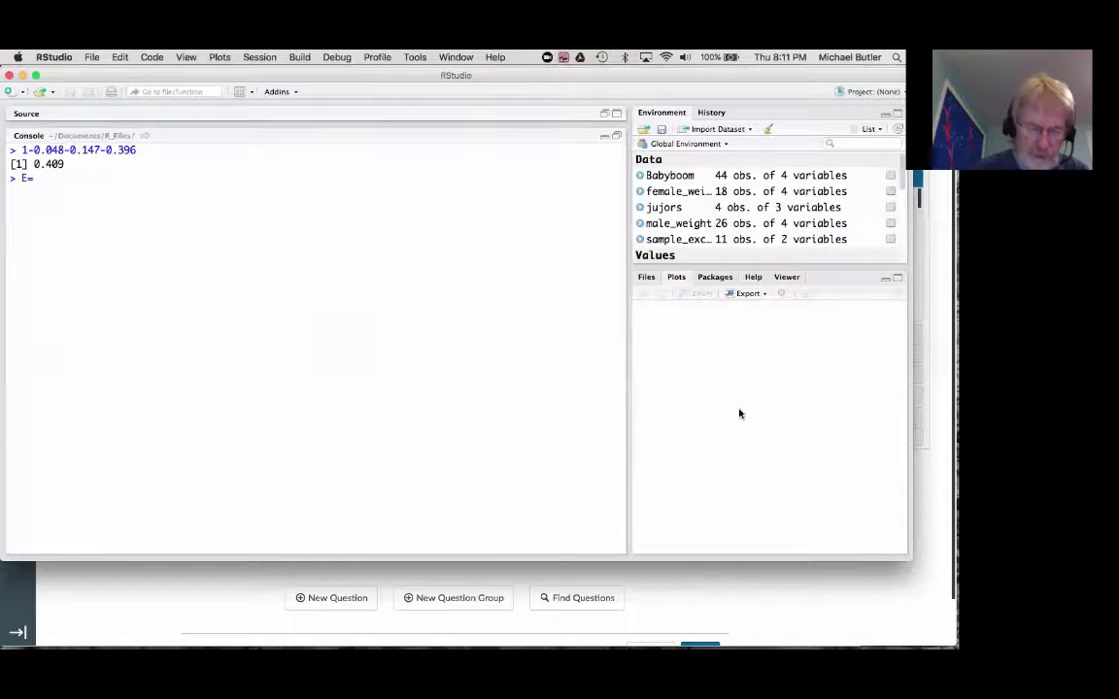
pyautogui.write('426')
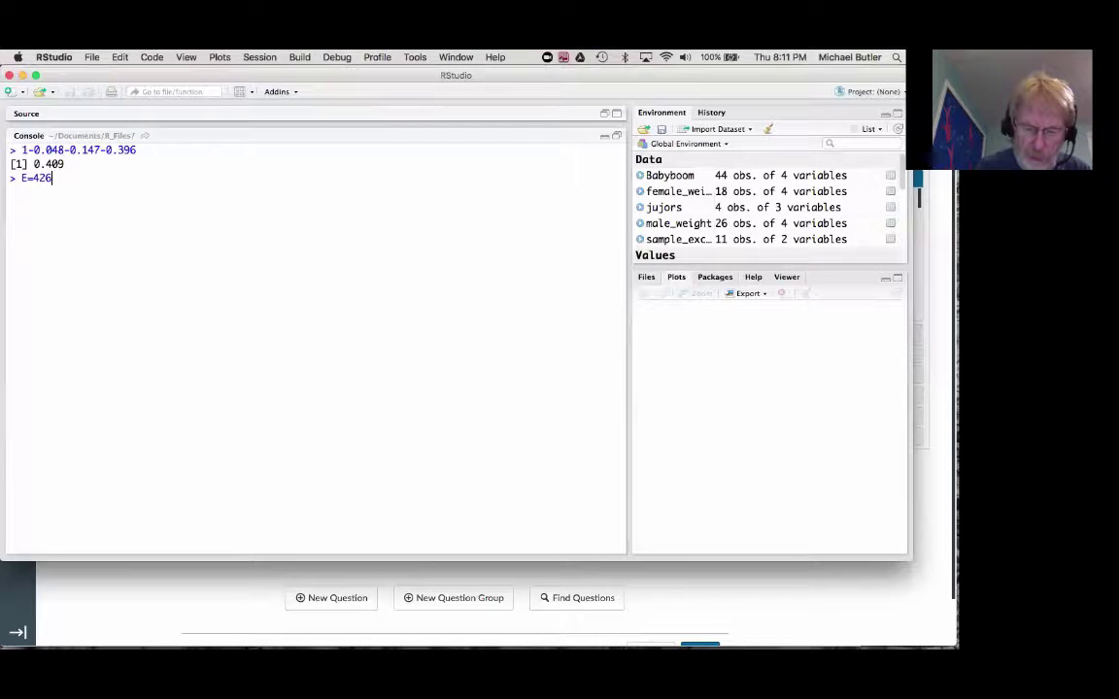
pyautogui.write('*')
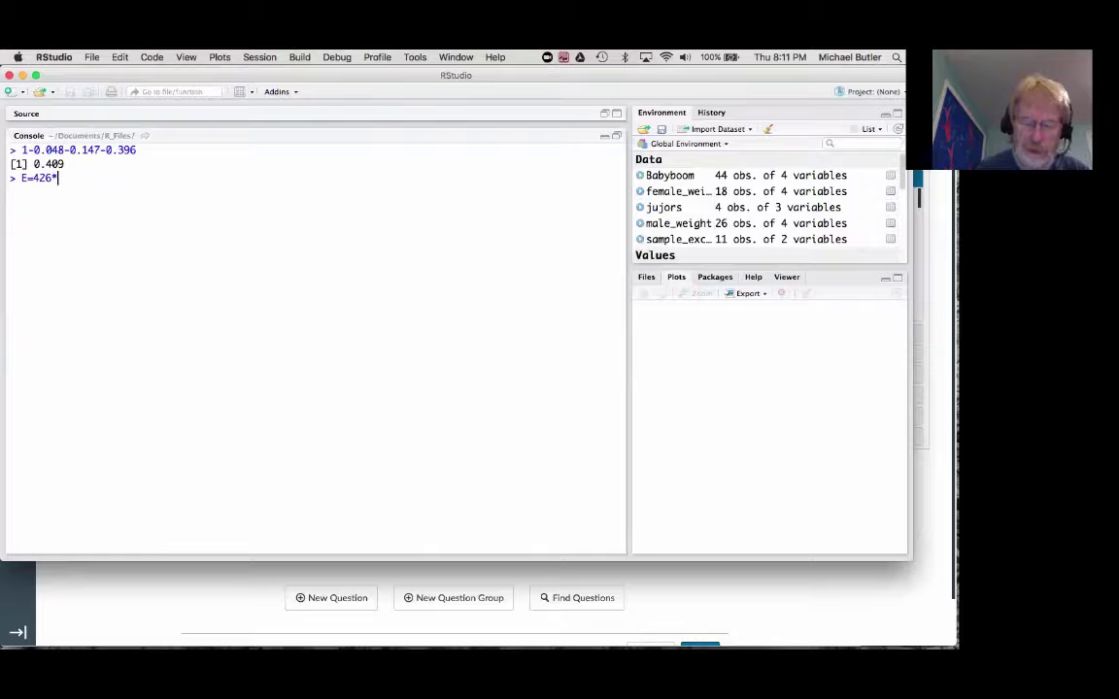
pyautogui.write('c(')
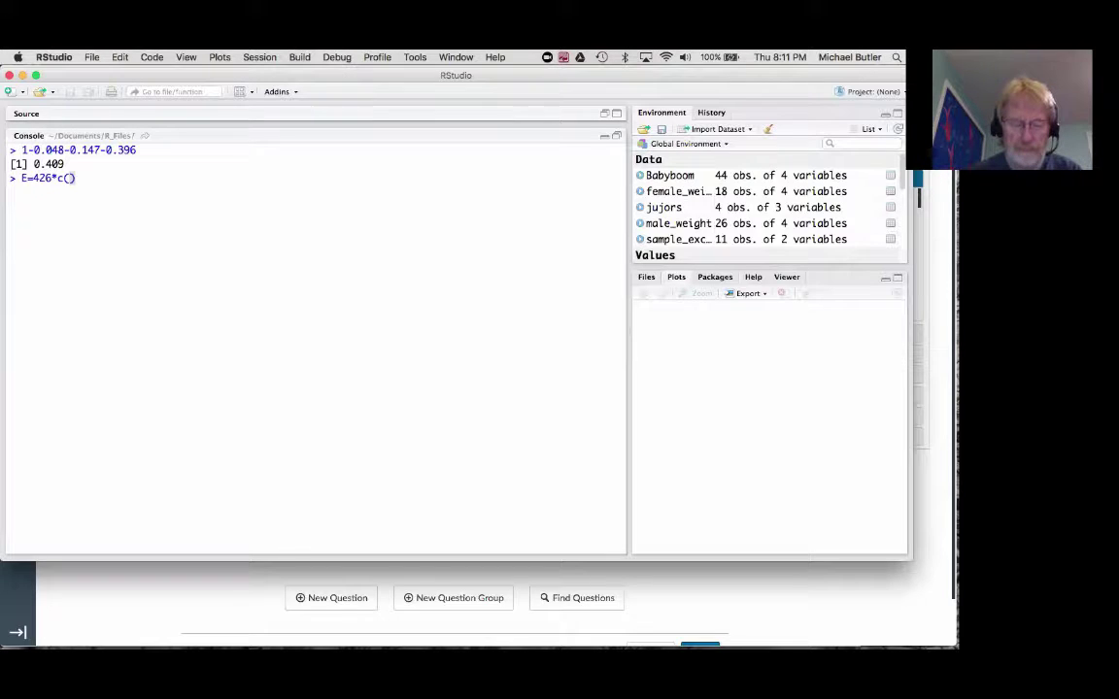
pyautogui.press('super+Tab')
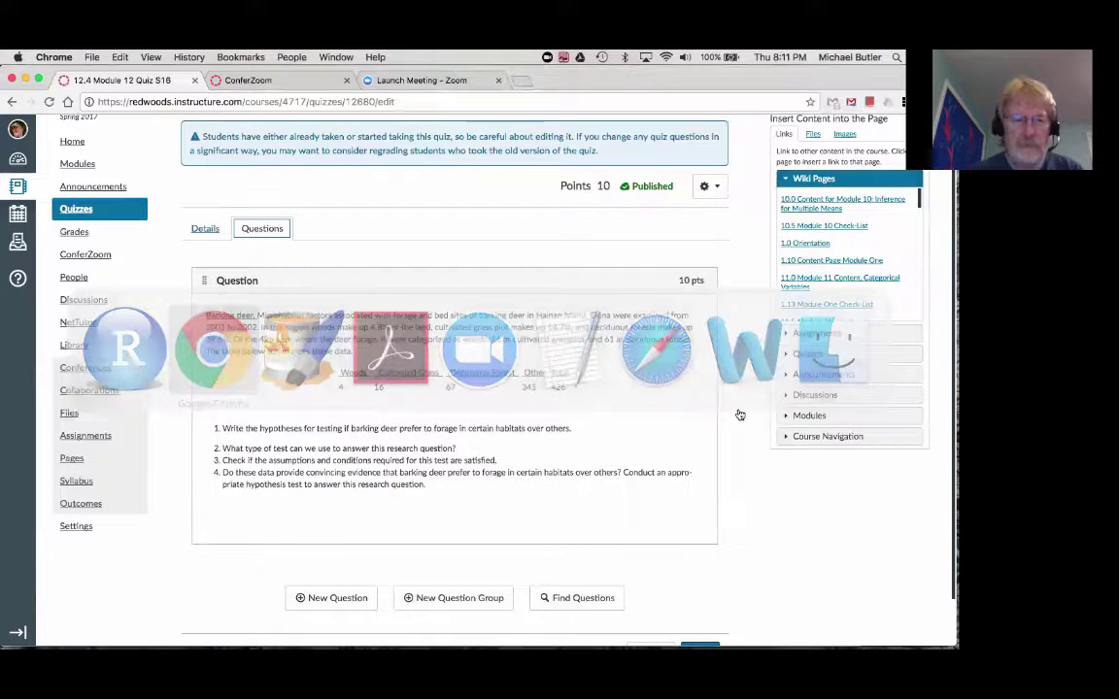
pyautogui.press('super+Tab')
pyautogui.press('super+Tab')
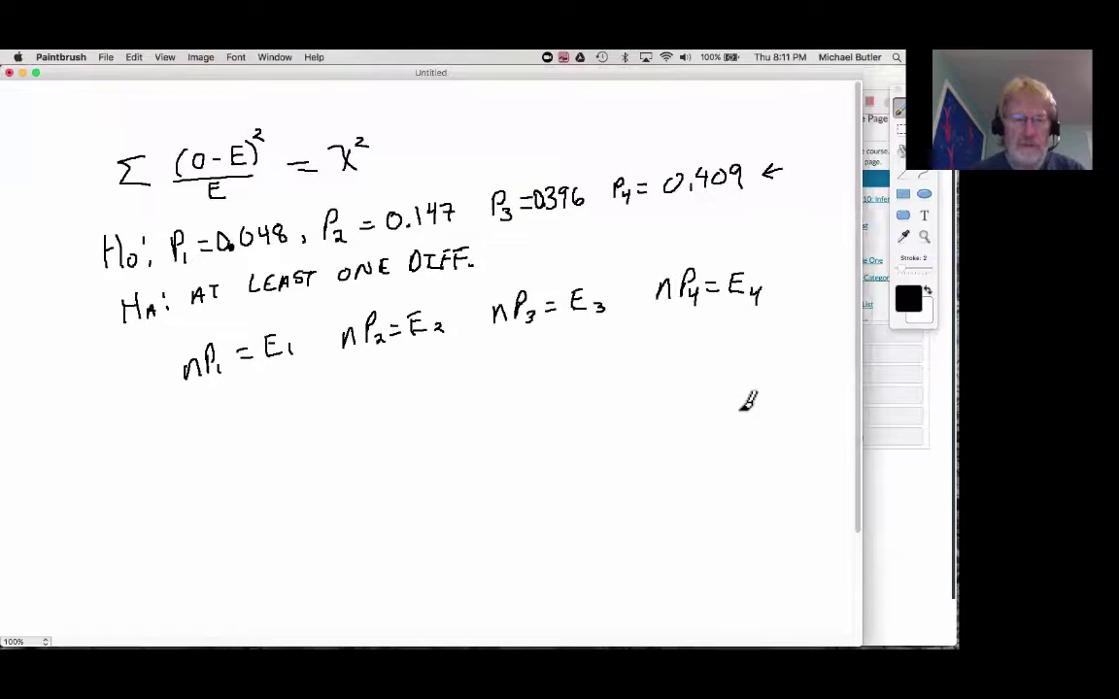
pyautogui.press('super+Tab')
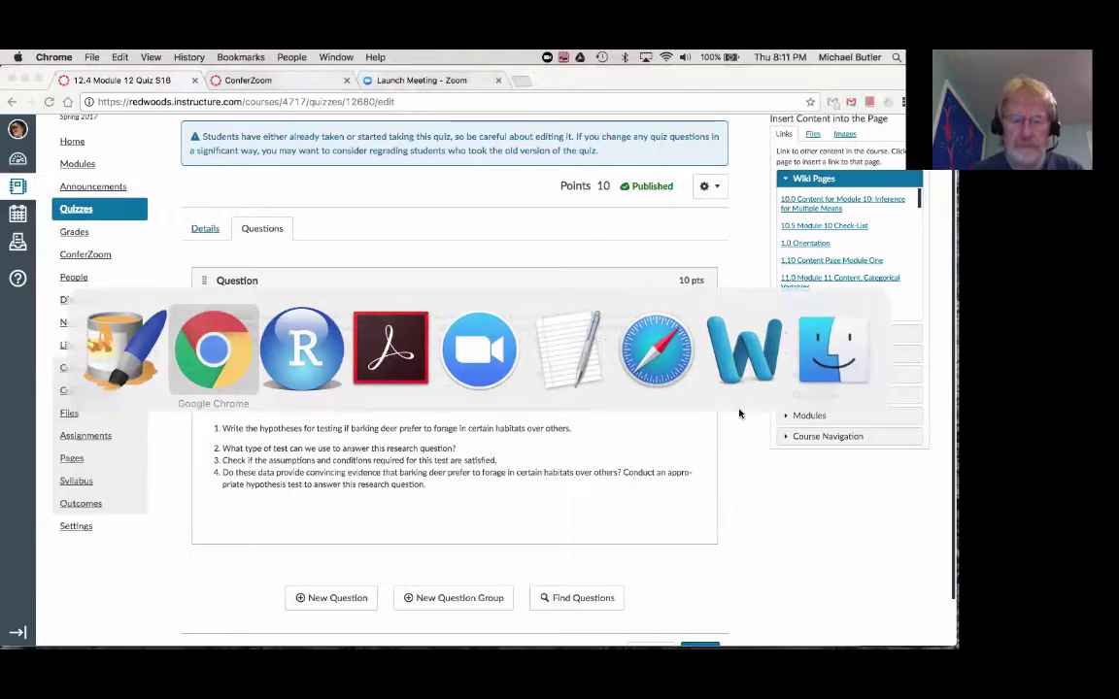
pyautogui.press('super+Tab')
pyautogui.press('super+Tab')
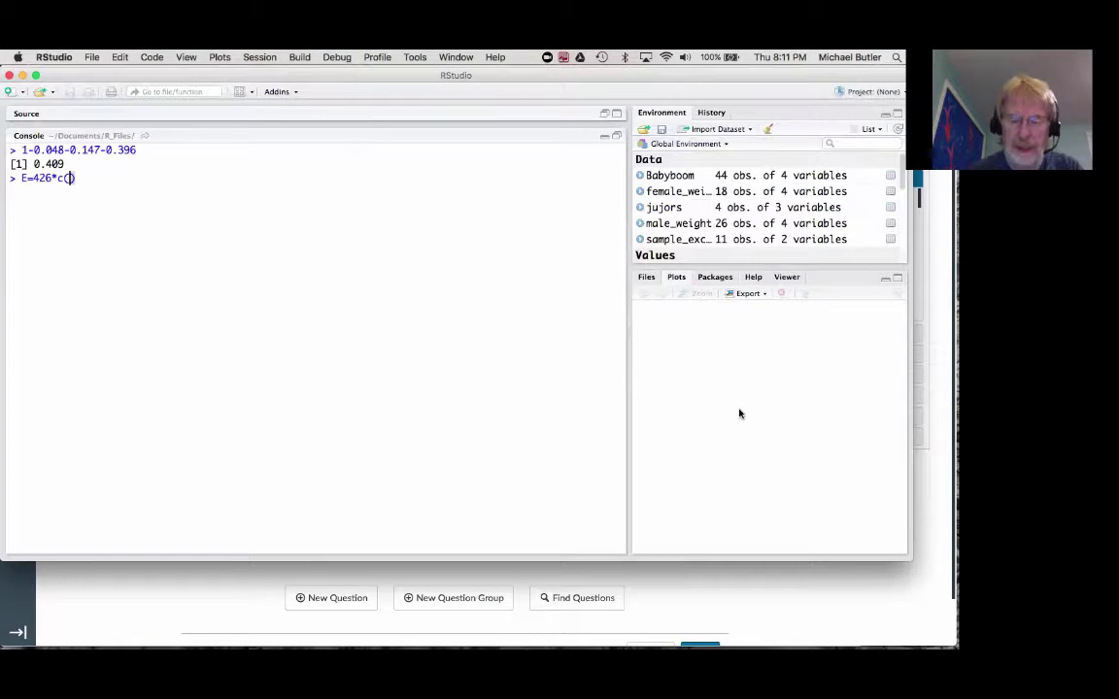
pyautogui.write('0.0')
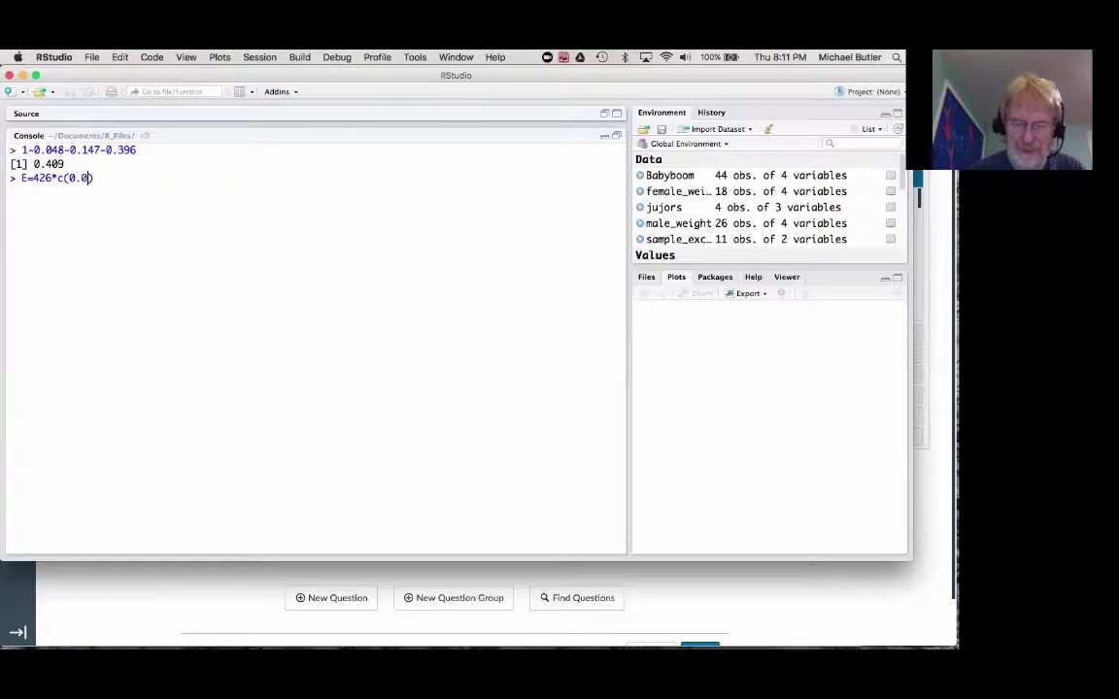
pyautogui.write('48')
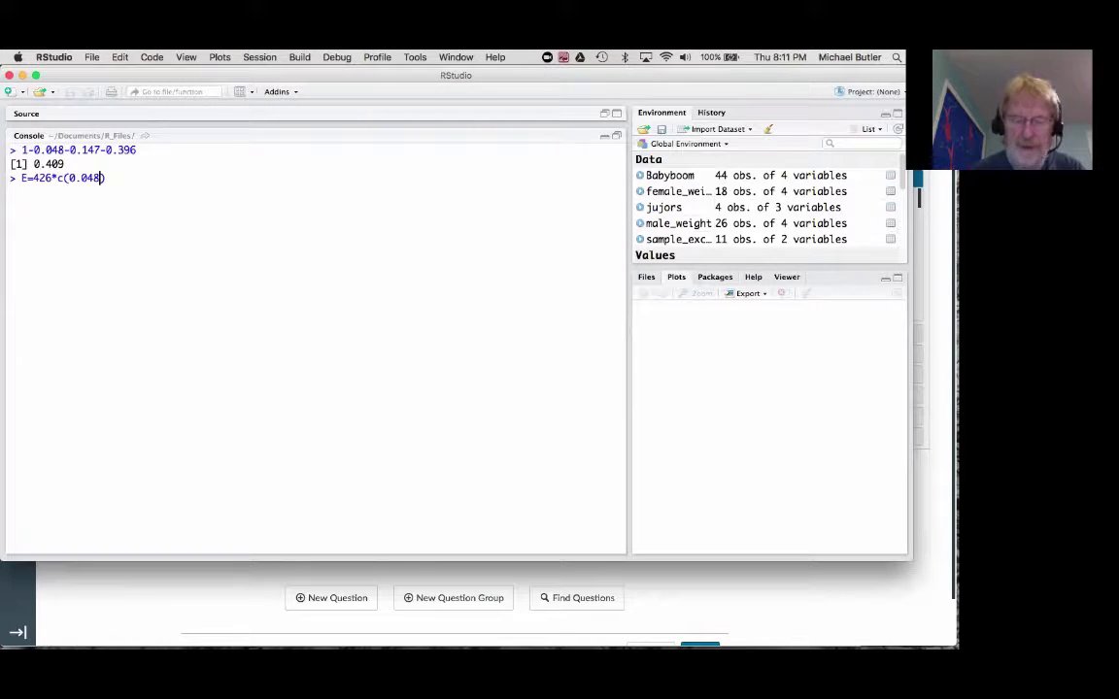
pyautogui.write(',')
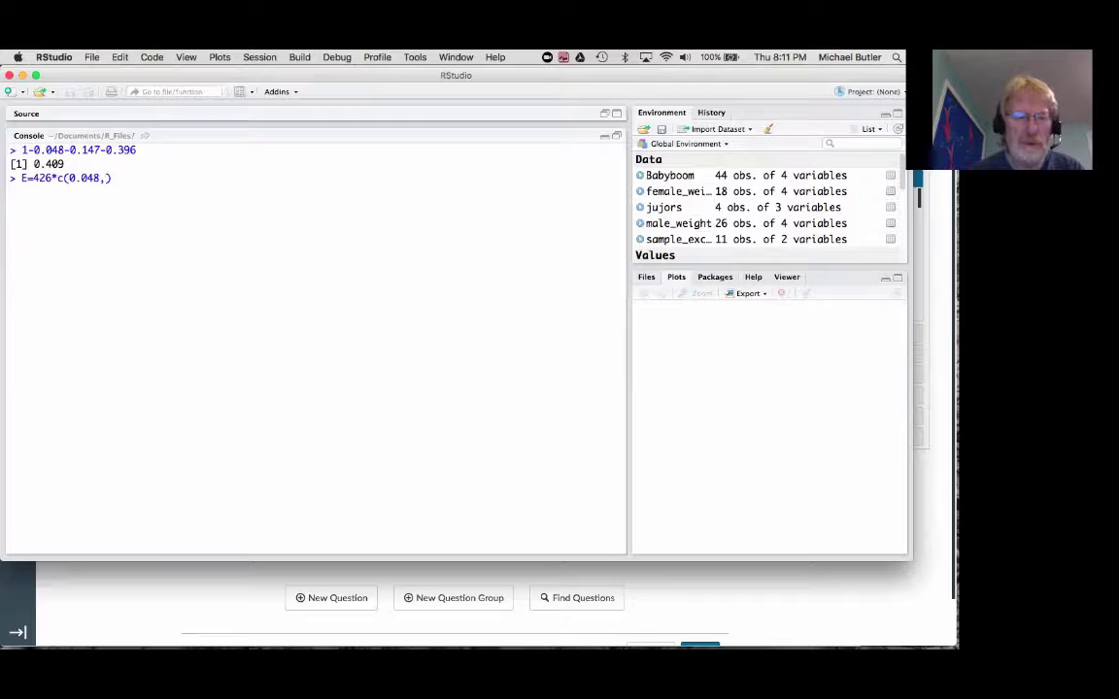
# Step: Add the probabilities 0.147 and 0.396 to the vector, removing a stray space
pyautogui.press('super+Tab')
pyautogui.press('super+Tab')
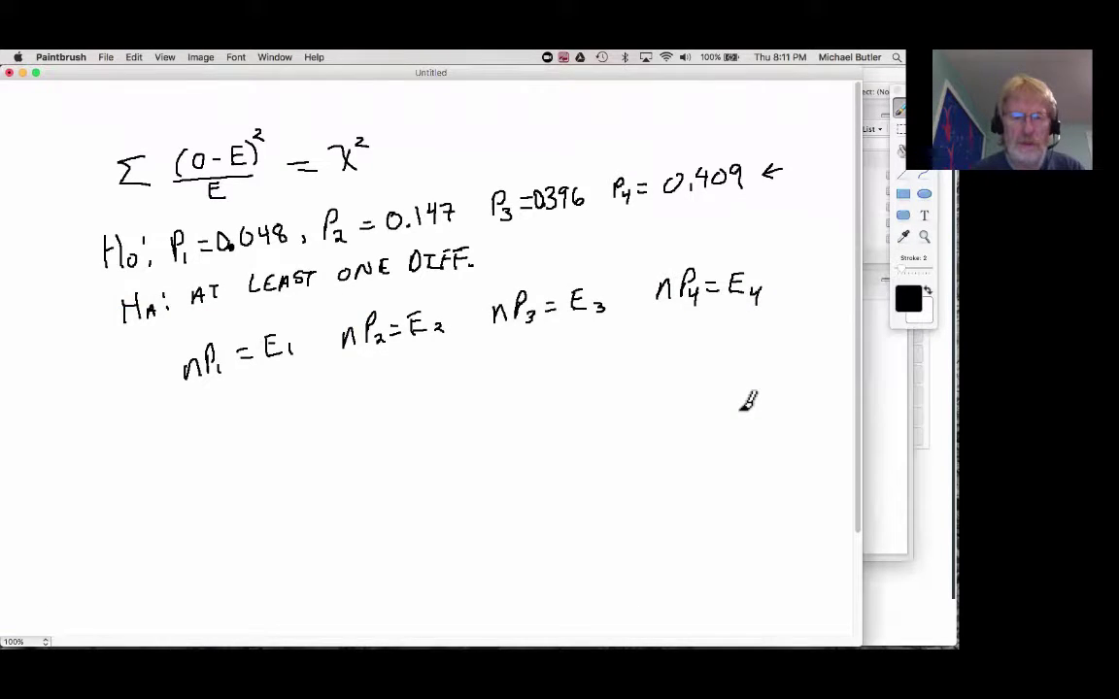
pyautogui.press('super+Tab')
pyautogui.write('0')
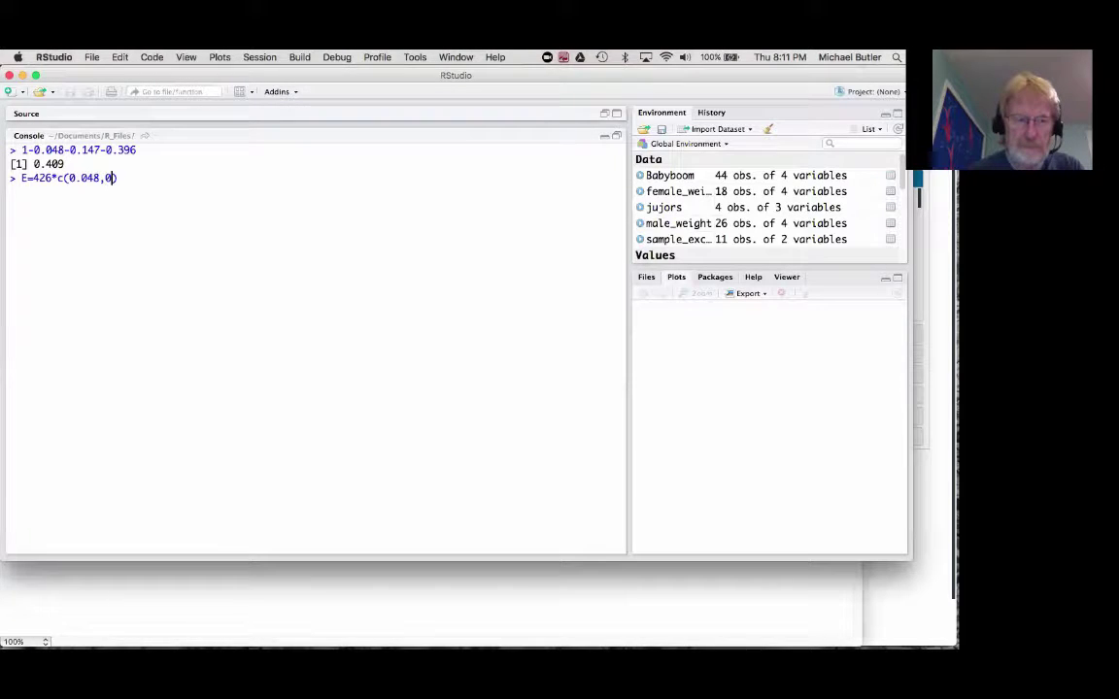
pyautogui.write('.1')
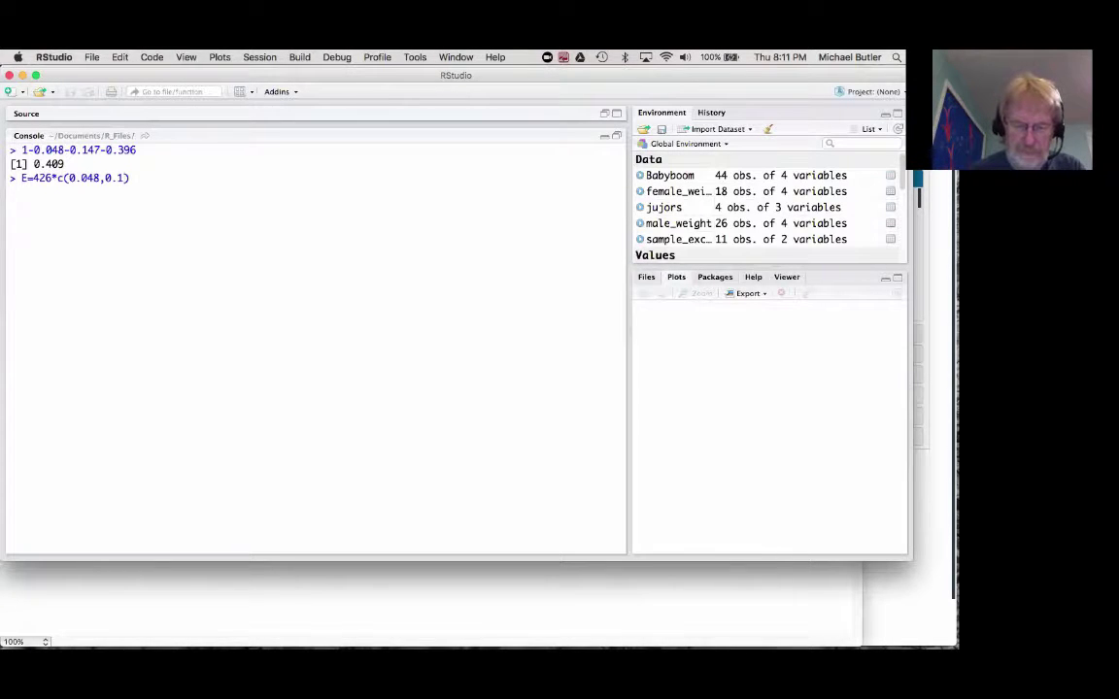
pyautogui.write('47')
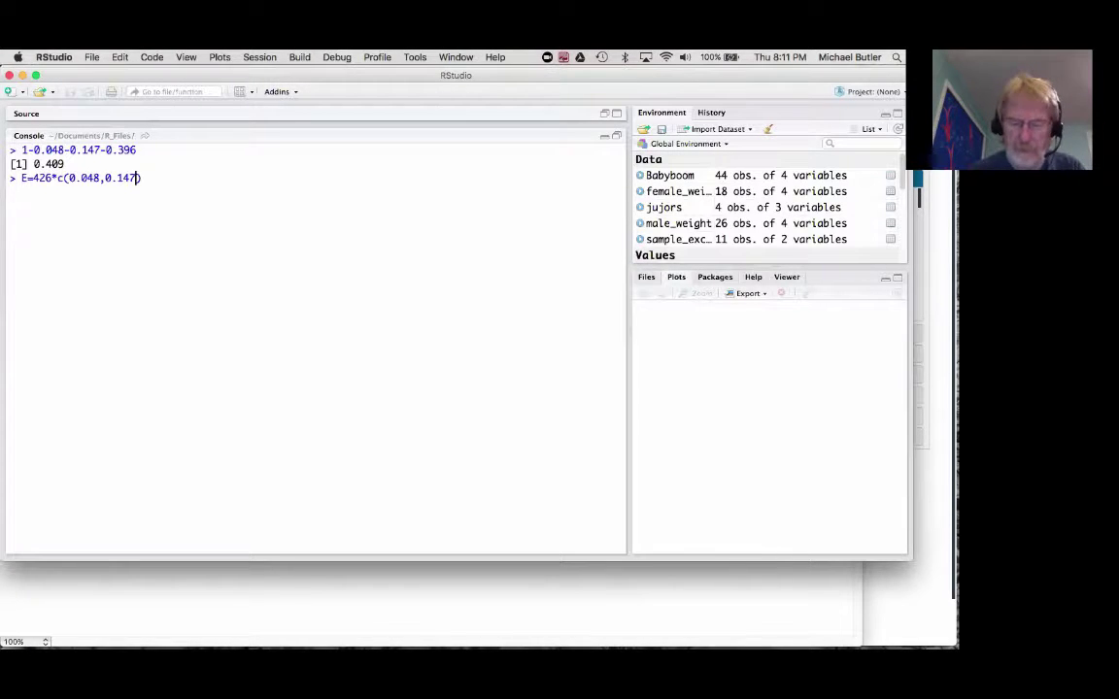
pyautogui.write(',0')
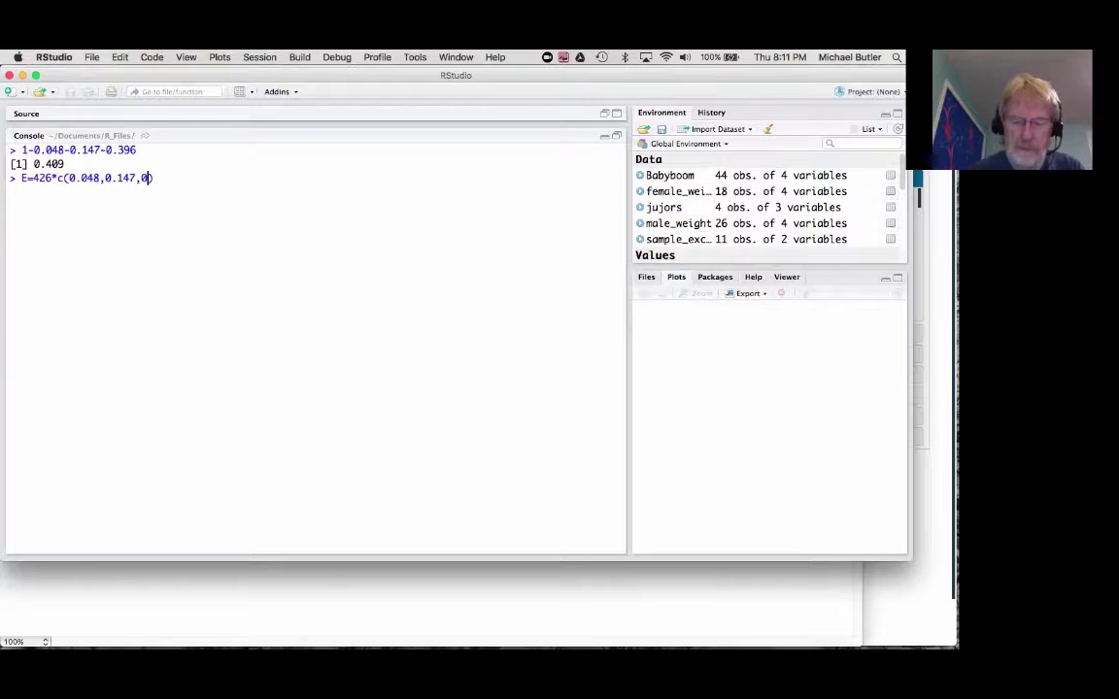
pyautogui.write('.')
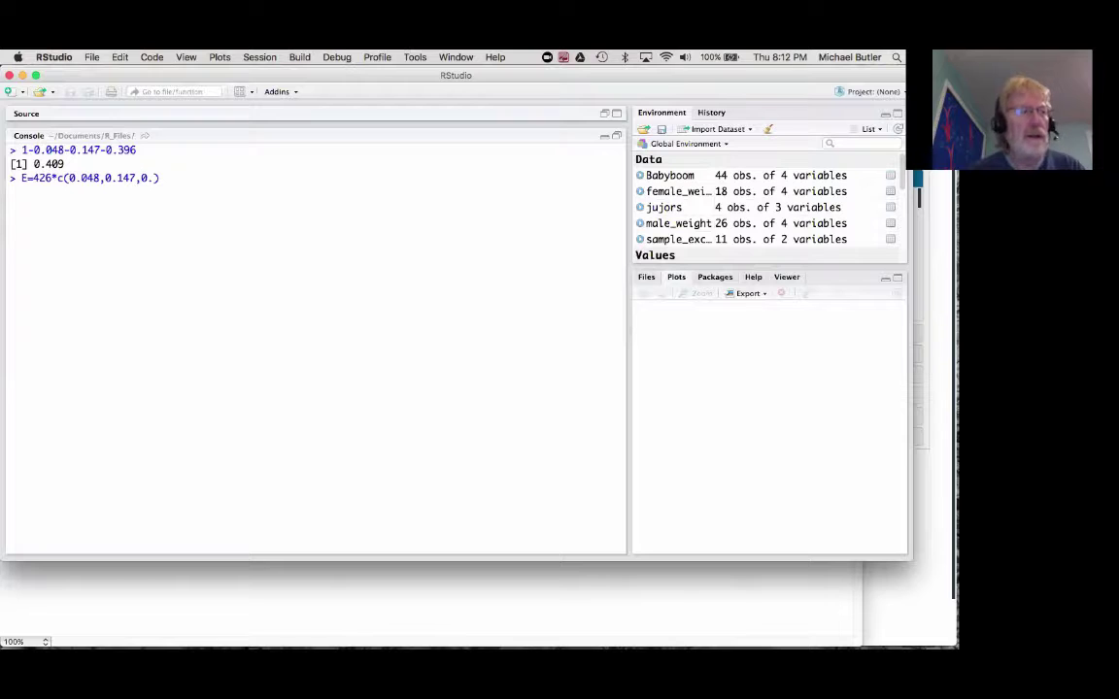
pyautogui.press('super+Tab')
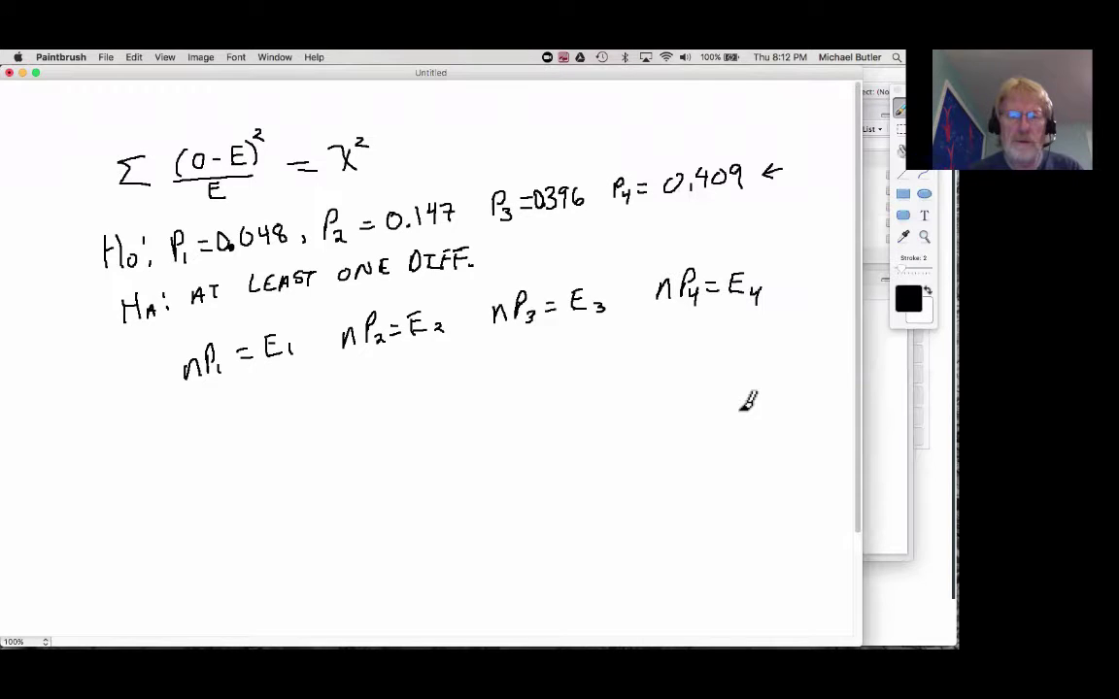
pyautogui.press('super+Tab')
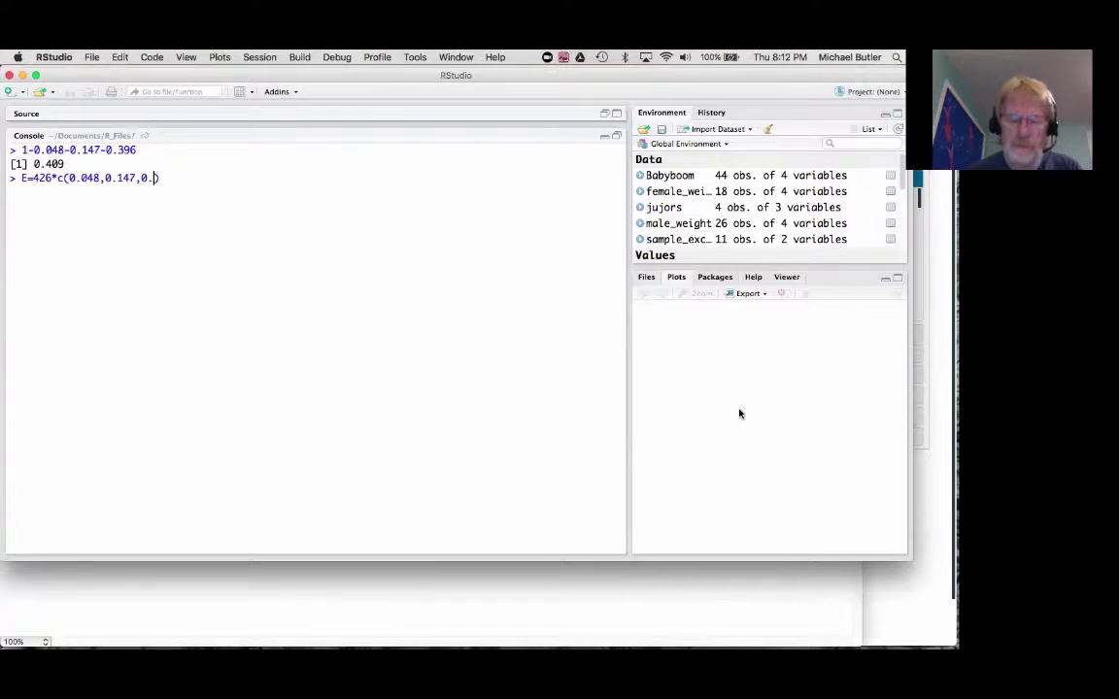
pyautogui.write('396')
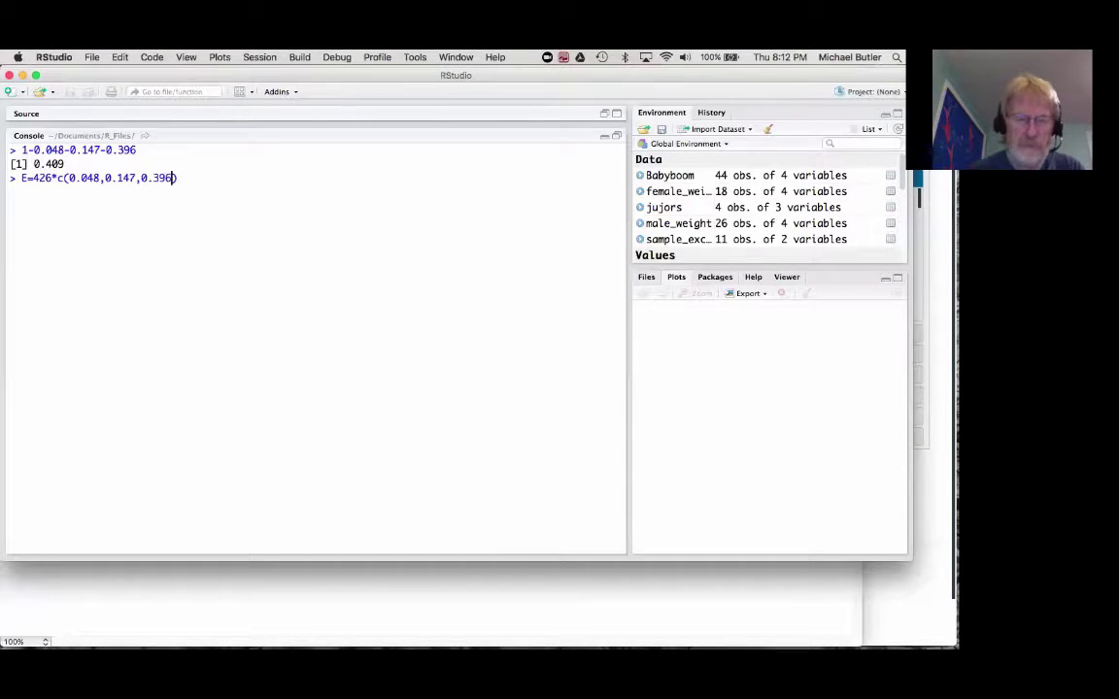
pyautogui.write(',')
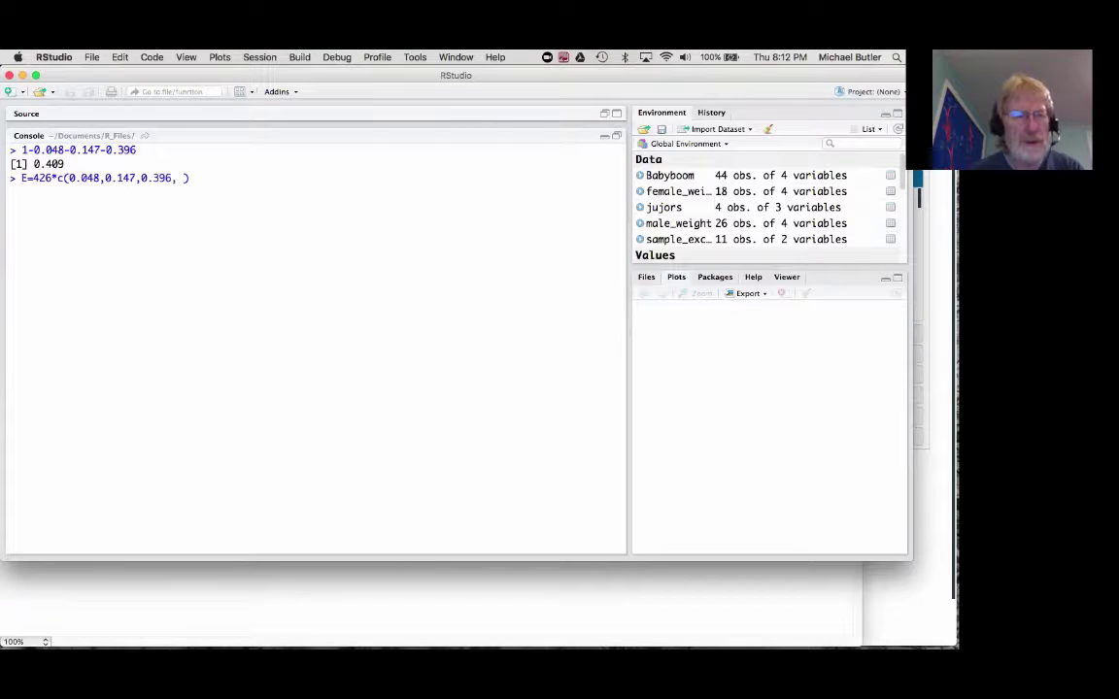
pyautogui.press('BackSpace')
# Step: Append the last probability 0.409 after rechecking the quiz and hypotheses notes
pyautogui.press('super+Tab')
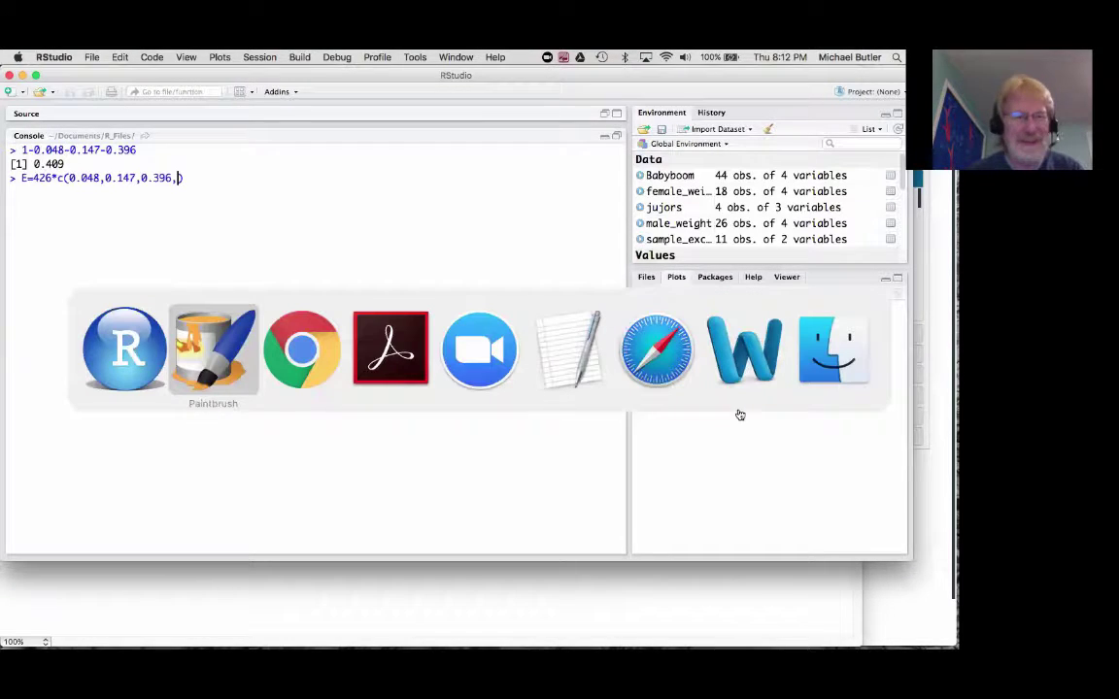
pyautogui.press('super+Tab')
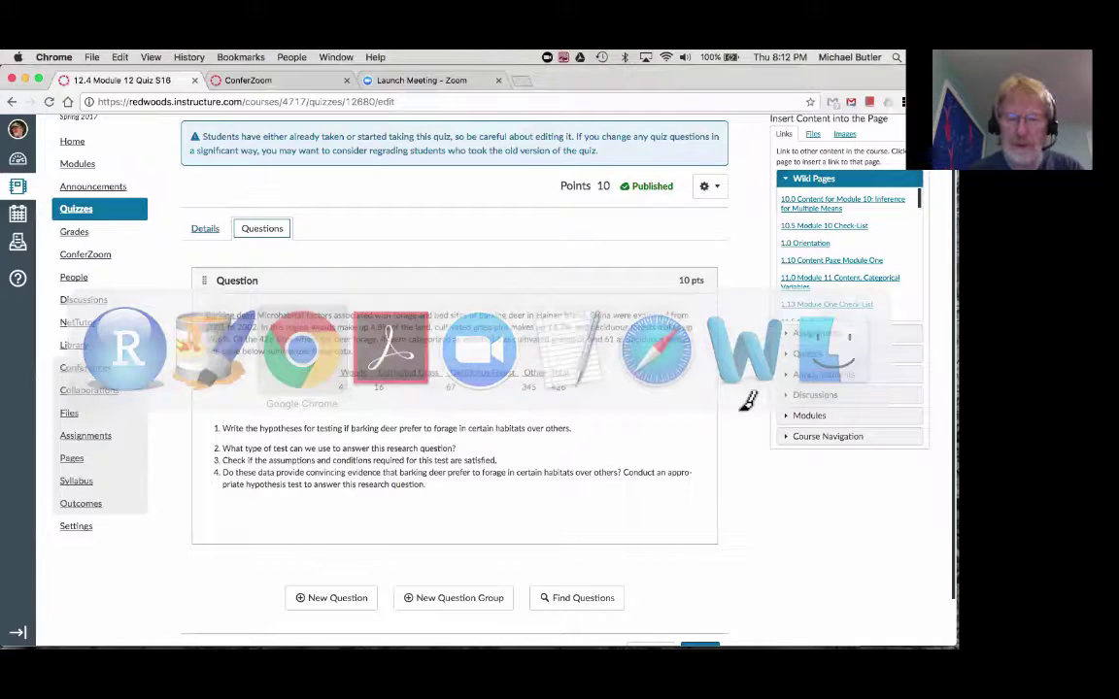
pyautogui.press('super+Tab')
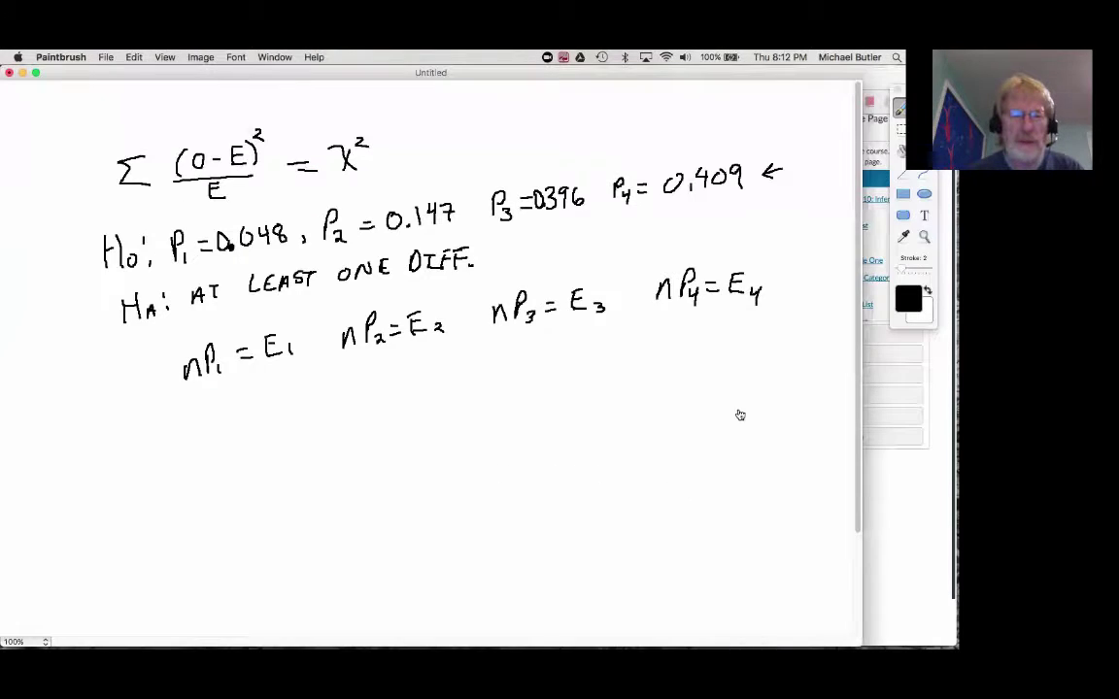
pyautogui.press('super+Tab')
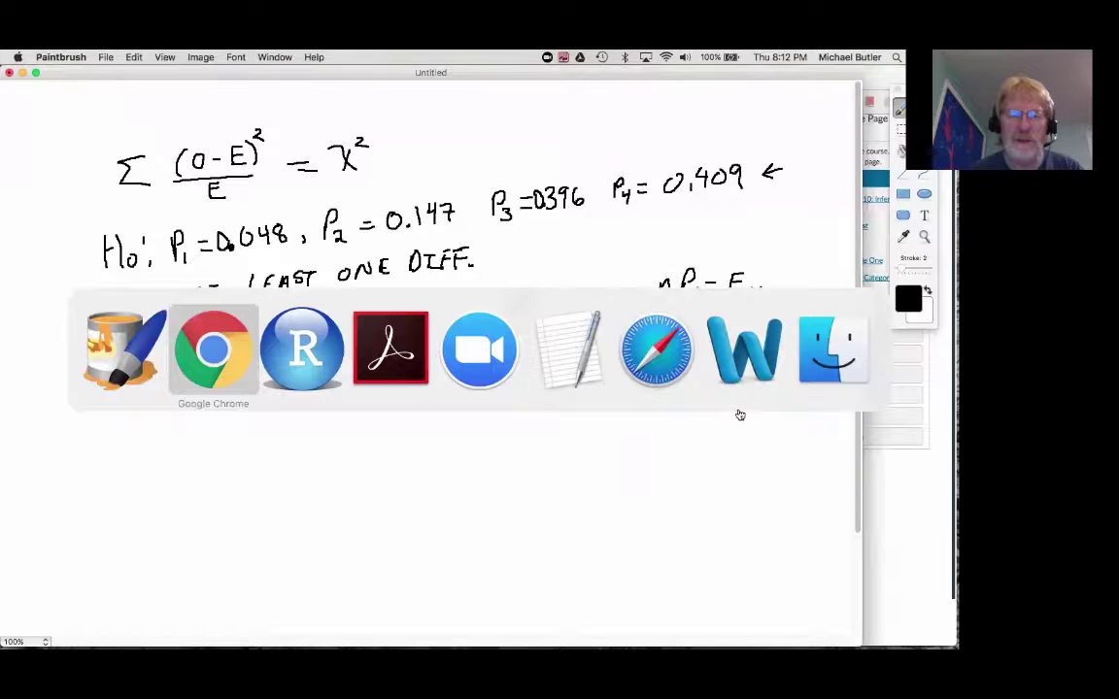
pyautogui.press('super+Tab')
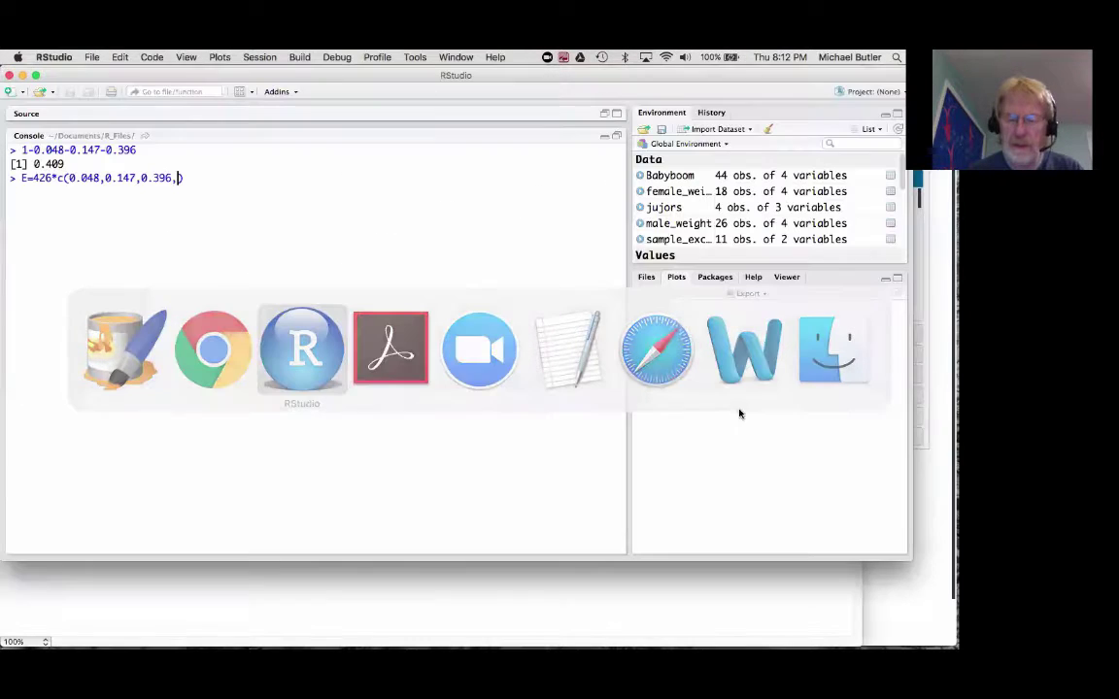
pyautogui.write('0.')
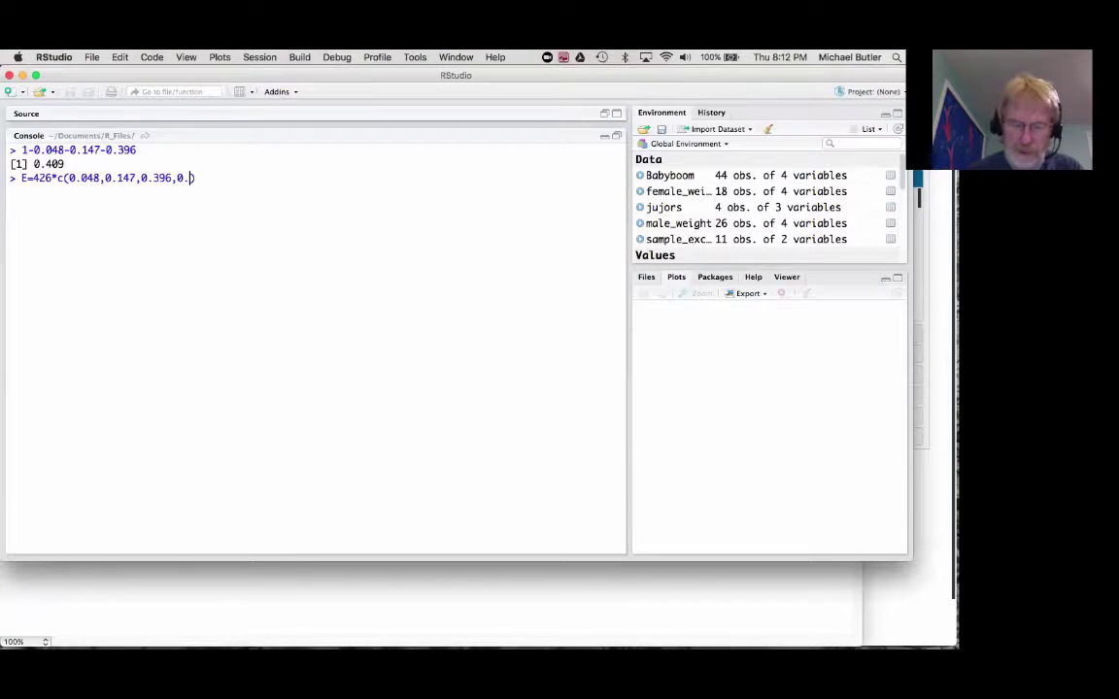
pyautogui.write('409')
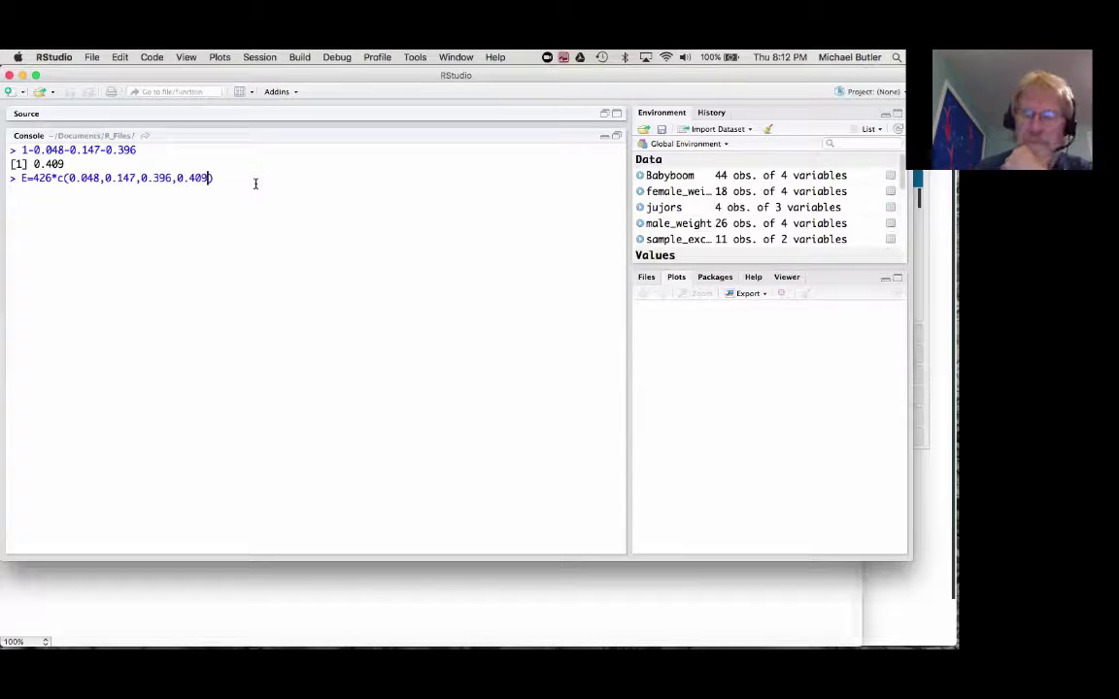
# Step: Run the E assignment and print E as 20.448, 62.622, 168.696, 174.234
pyautogui.press('Return')
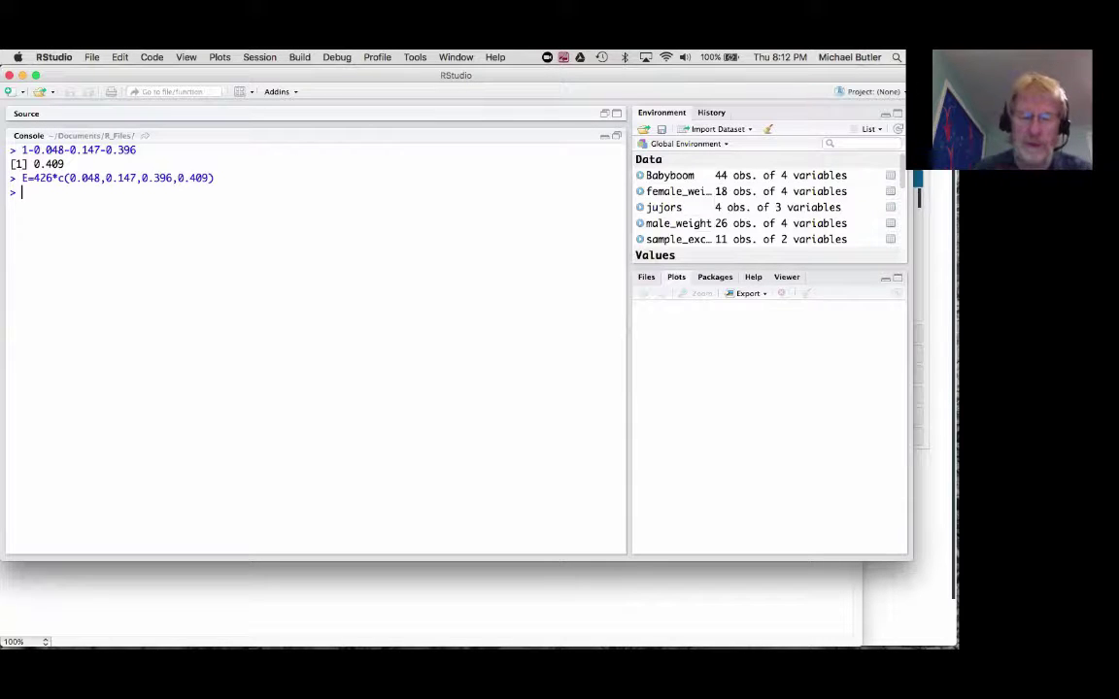
pyautogui.write('E')
pyautogui.press('Return')
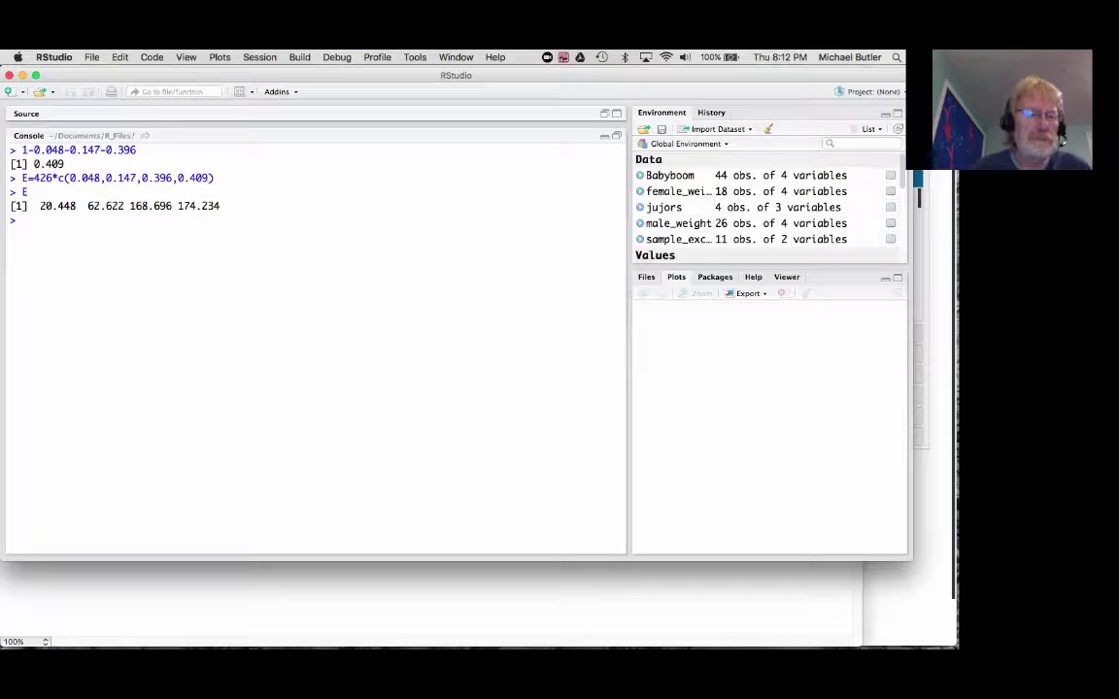
pyautogui.press('super+Tab')
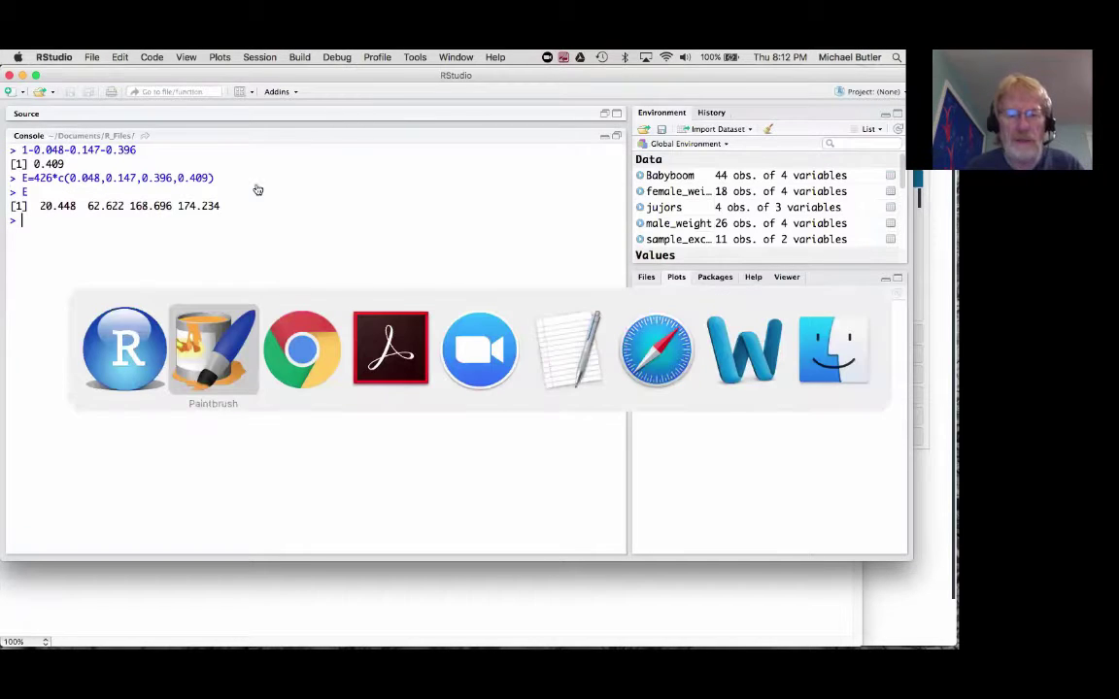
pyautogui.press('Tab')
pyautogui.press('Tab')
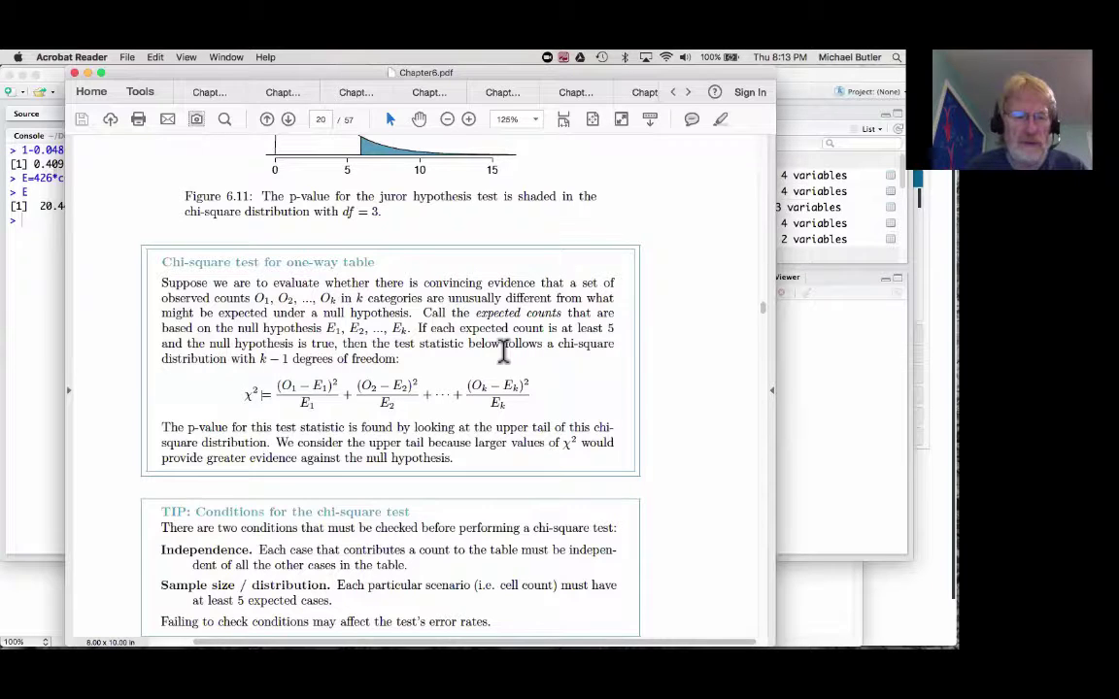
pyautogui.click(44, 293)
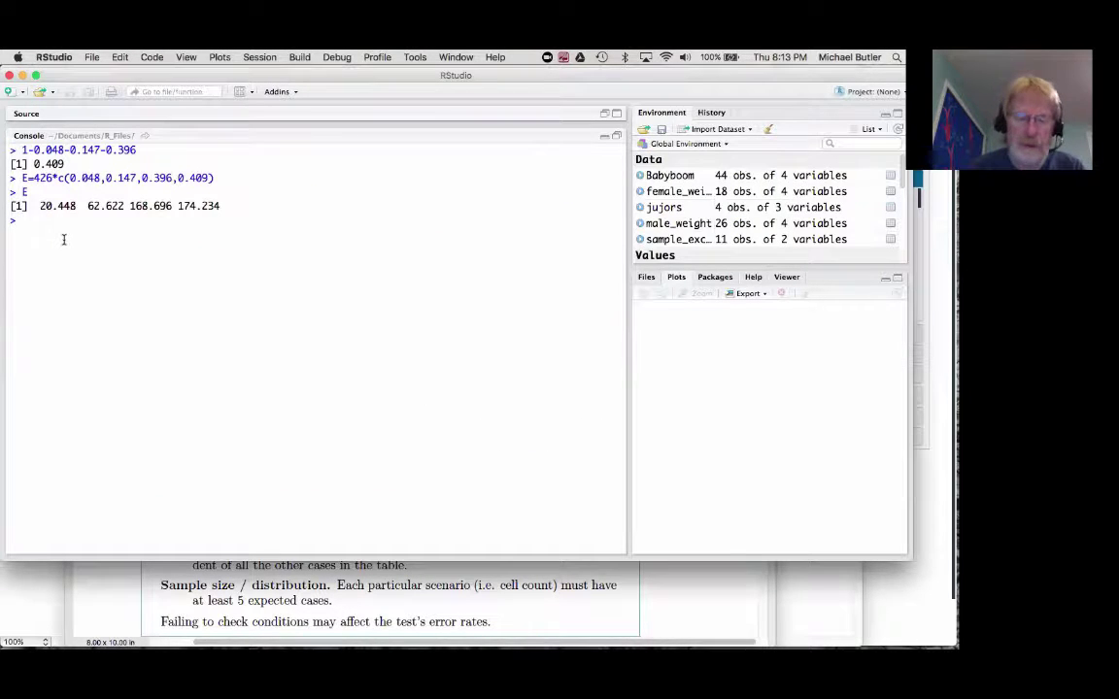
# Step: Start the observed-counts vector O=c(4,16, using the counts from the quiz page
pyautogui.write('O')
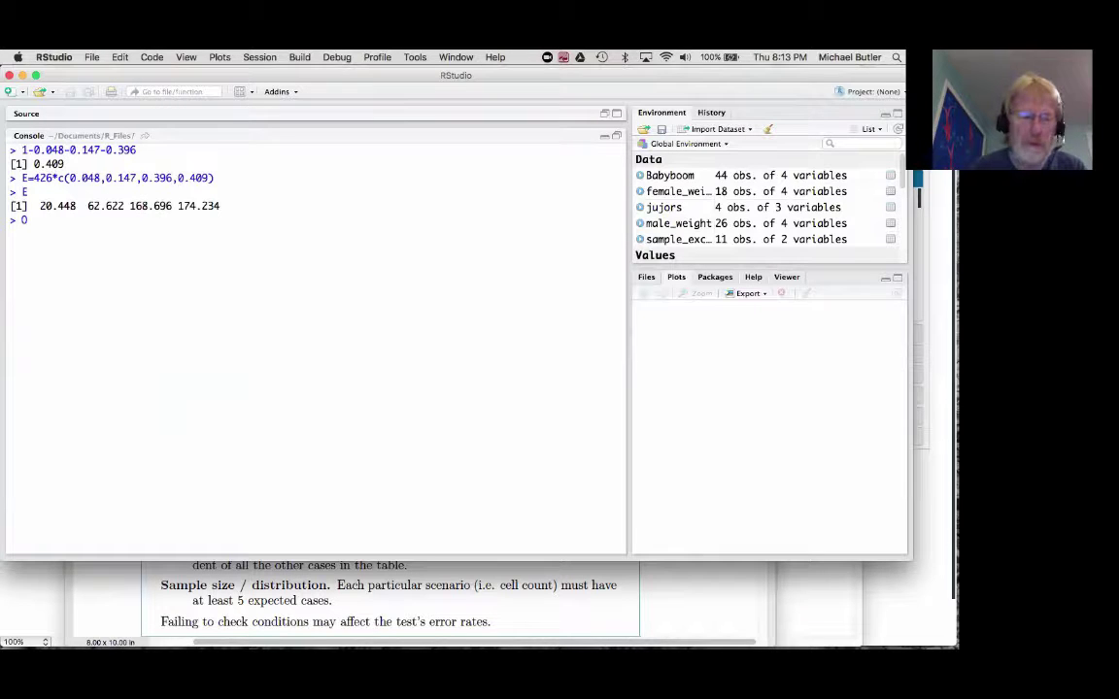
pyautogui.write('=c')
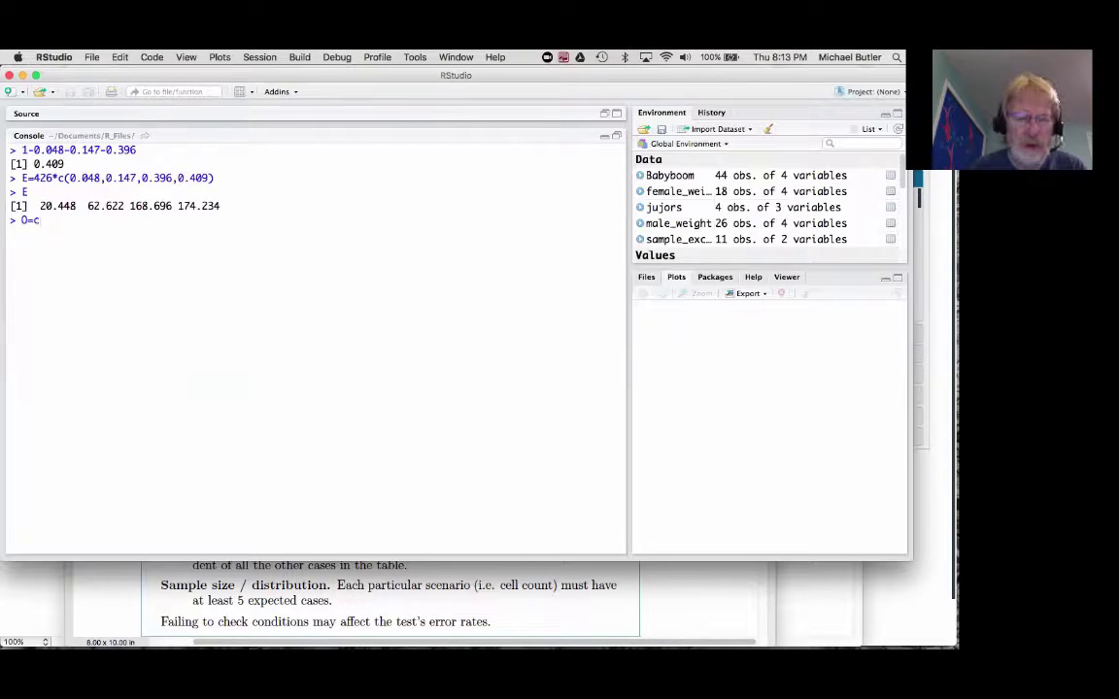
pyautogui.write('(')
pyautogui.press('super+Tab')
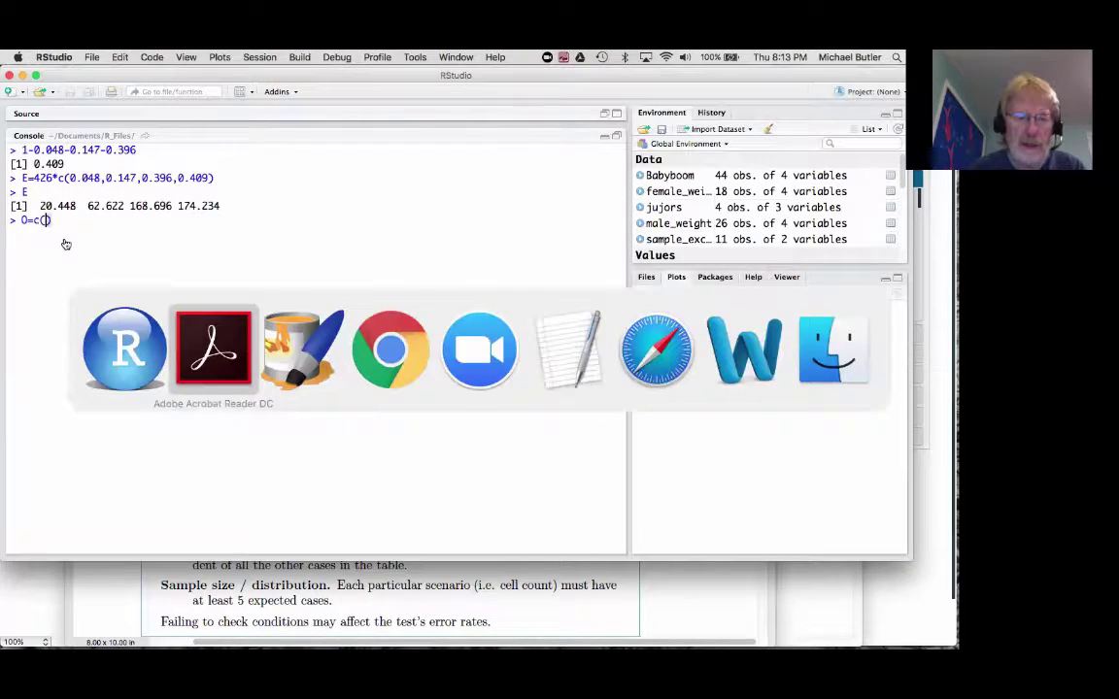
pyautogui.press('super+Tab')
pyautogui.press('super+Tab')
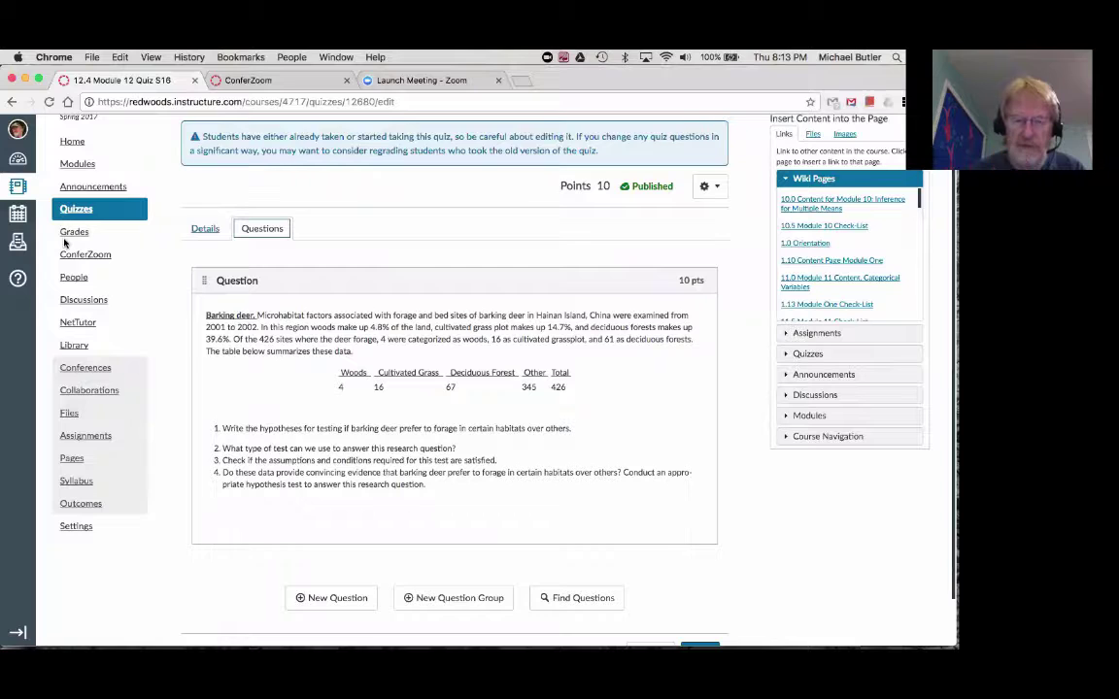
pyautogui.press('super+Tab')
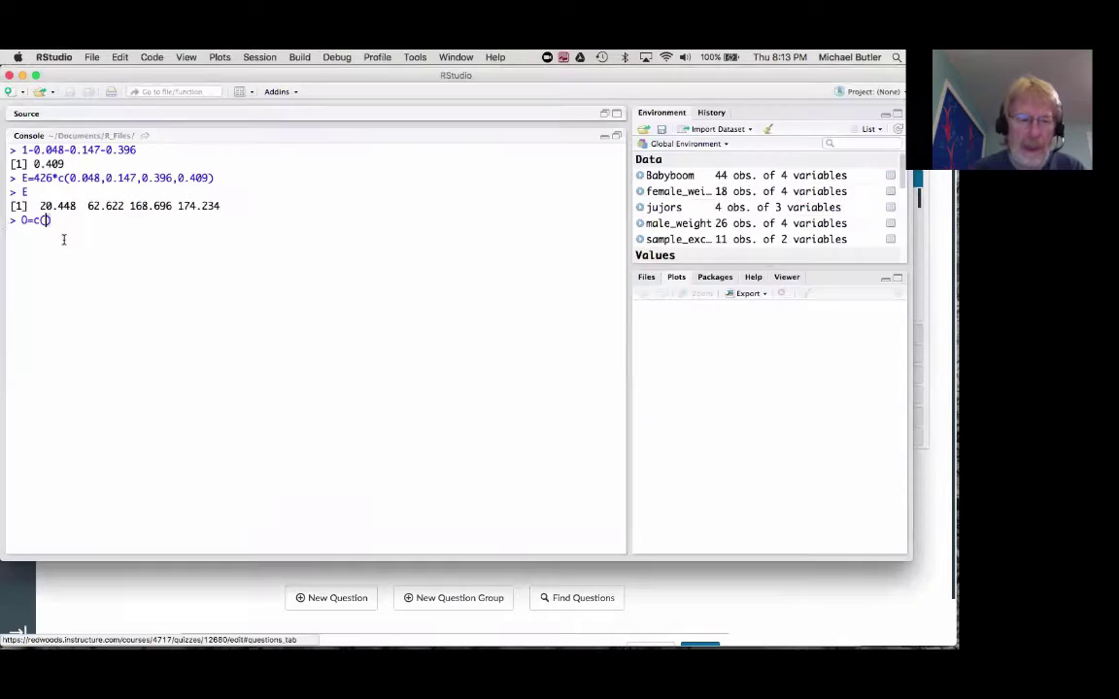
pyautogui.write('4,1')
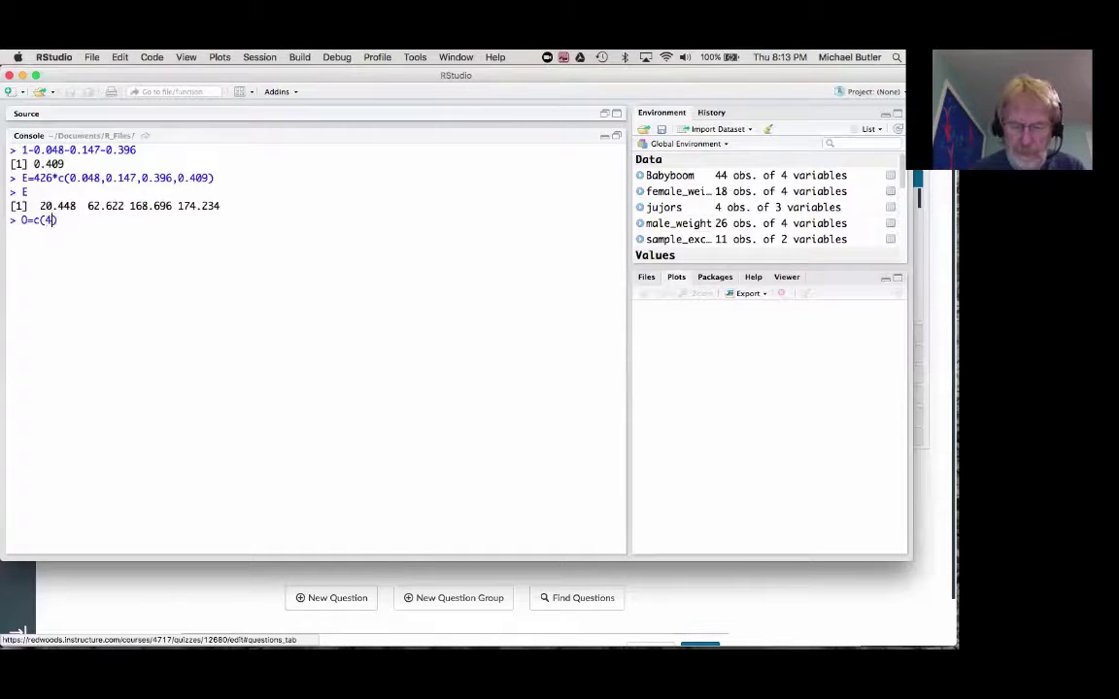
pyautogui.write('6,')
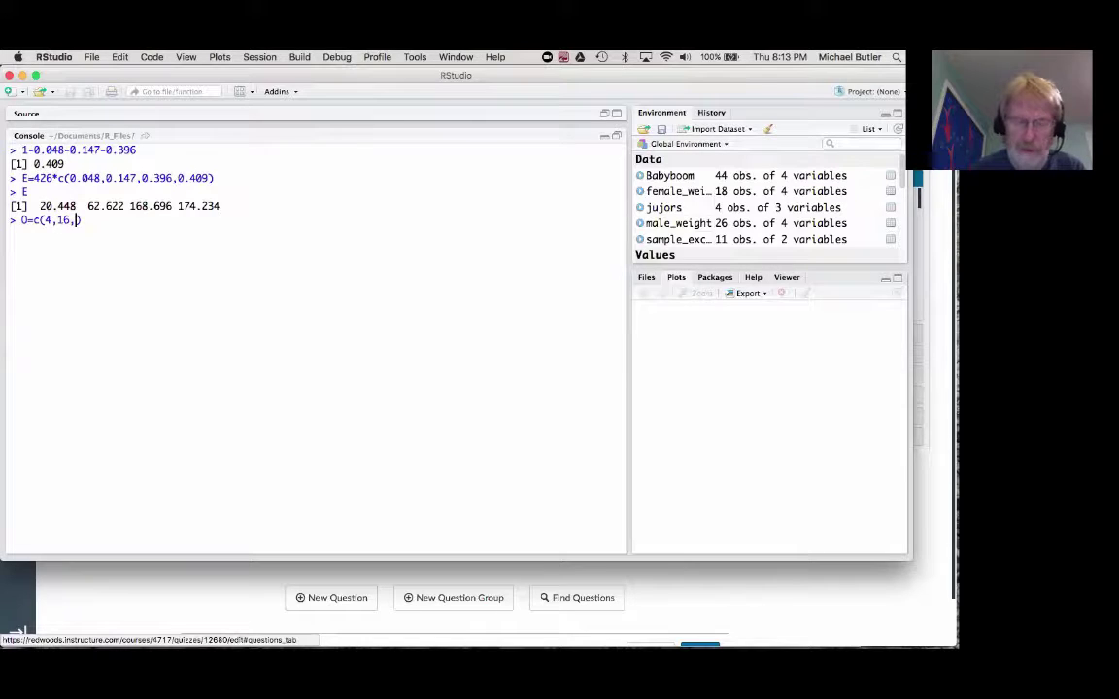
pyautogui.press('super+Tab')
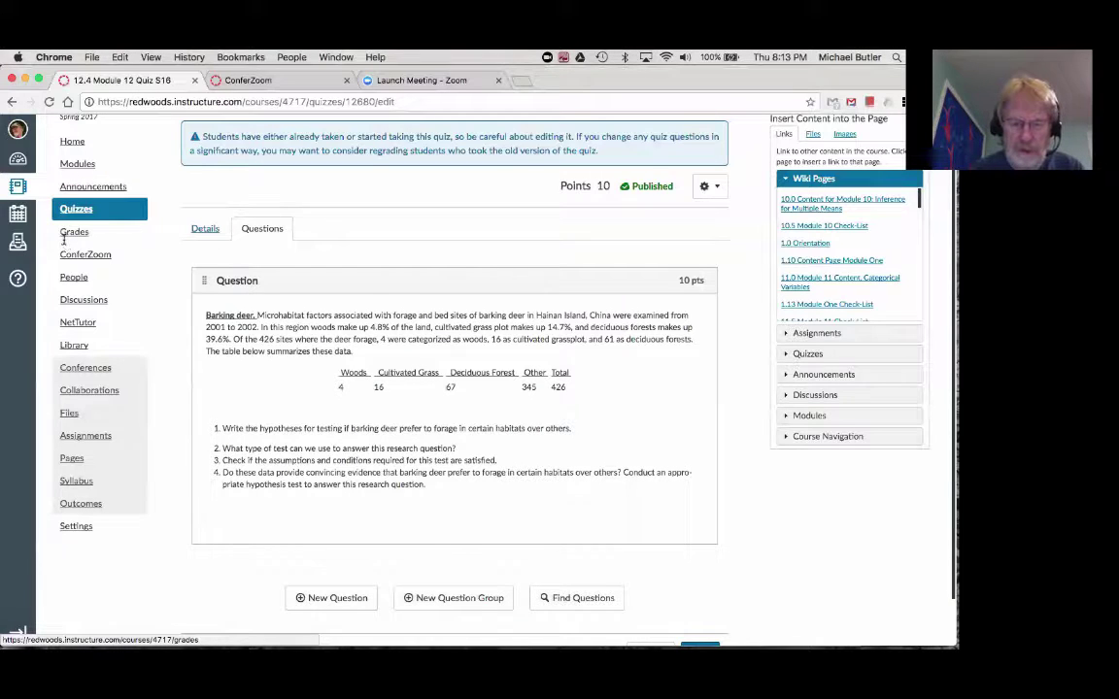
pyautogui.press('super+Tab')
# Step: Finish O with 67 and 345, remove a stray space, and enlarge the console text
pyautogui.write('67,')
pyautogui.press('super+Tab')
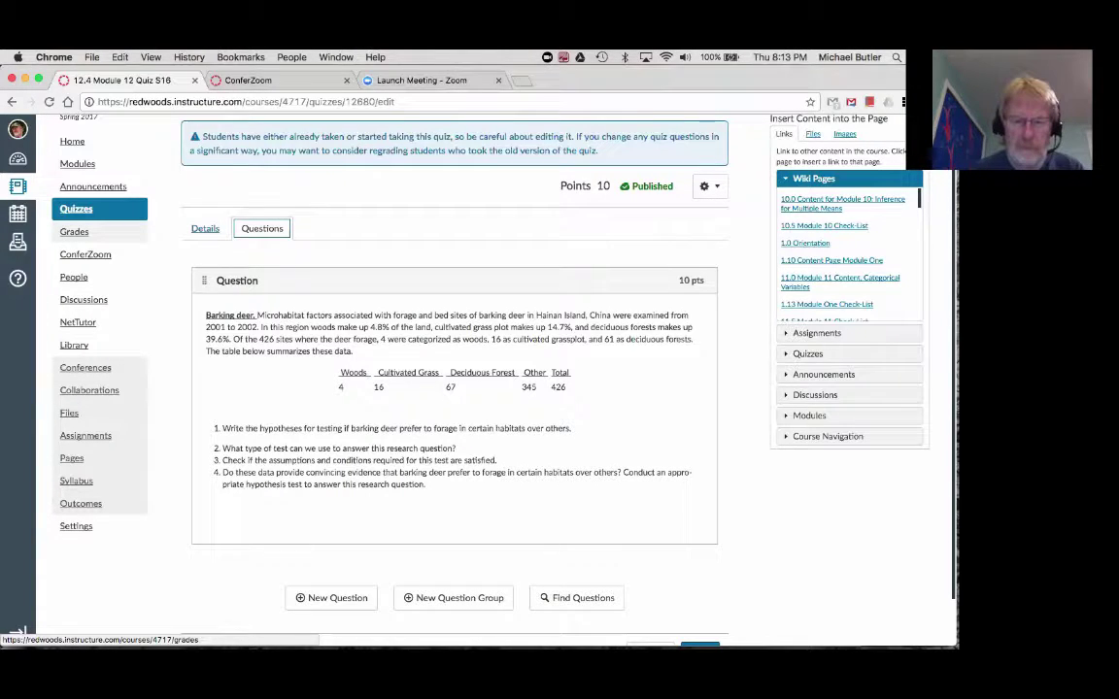
pyautogui.press('super+Tab')
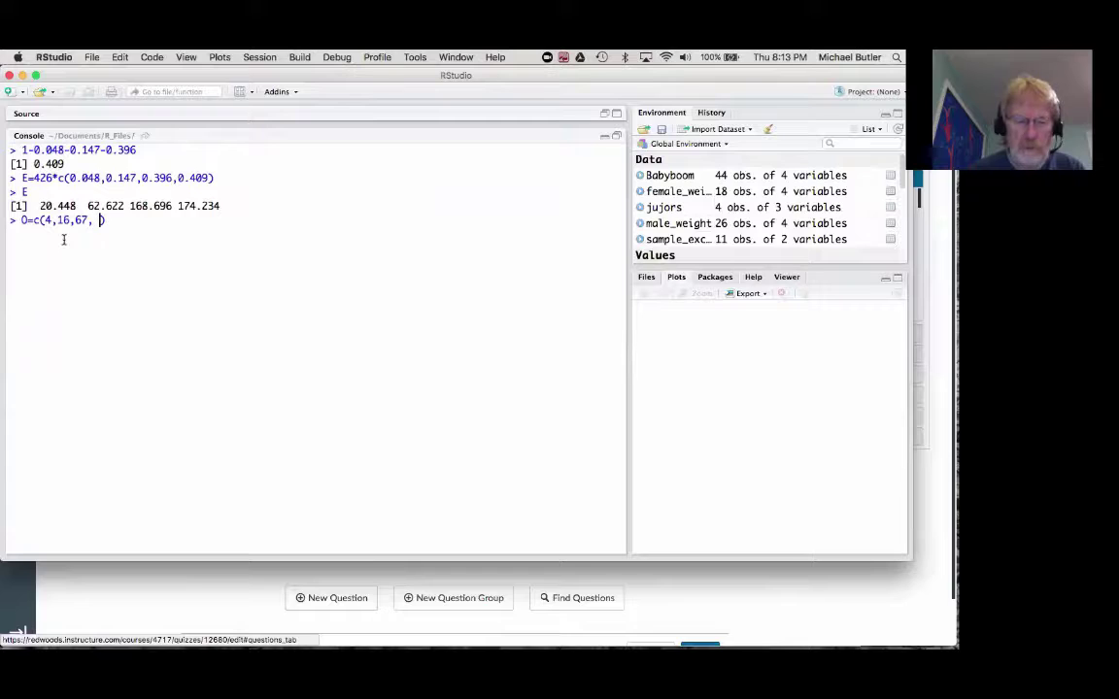
pyautogui.write('345')
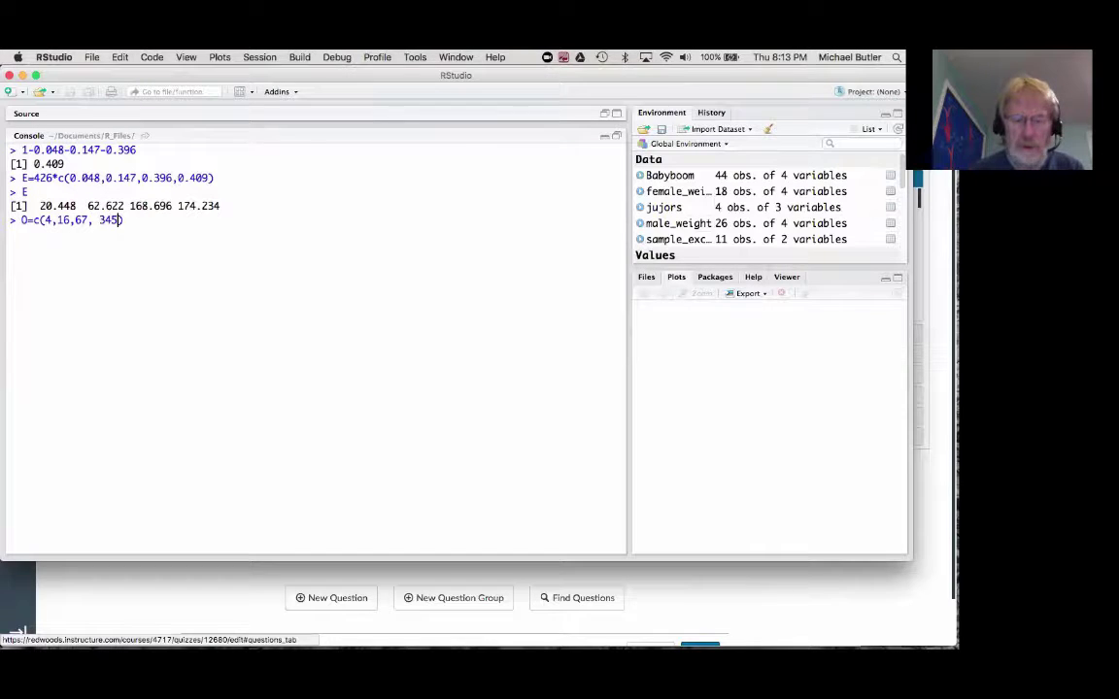
pyautogui.press('Left')
pyautogui.press('Left')
pyautogui.press('Left')
pyautogui.press('BackSpace')
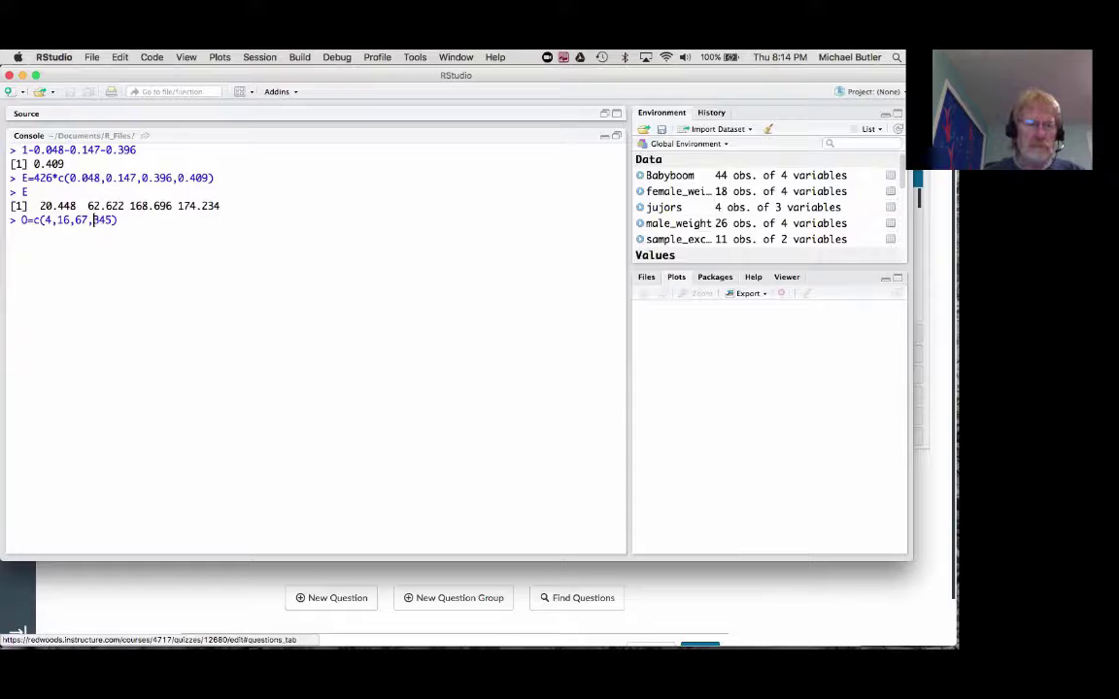
pyautogui.press('super+equal')
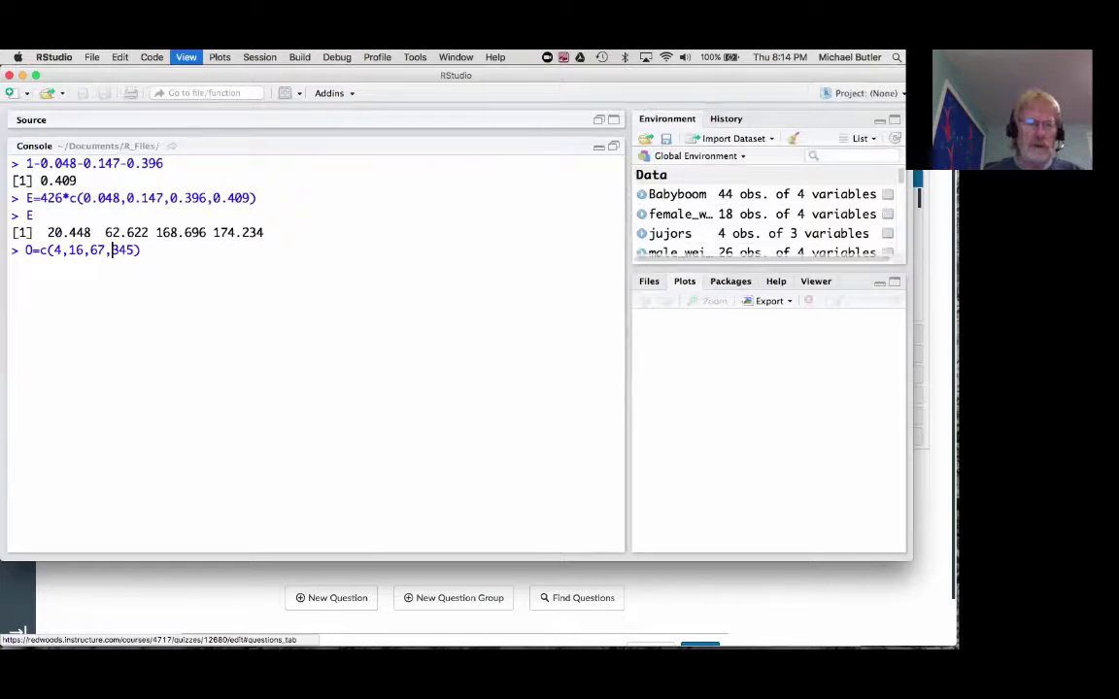
# Step: Enlarge the text further, run O=c(4,16,67,345), and print O as 4 16 67 345
pyautogui.press('super+equal')
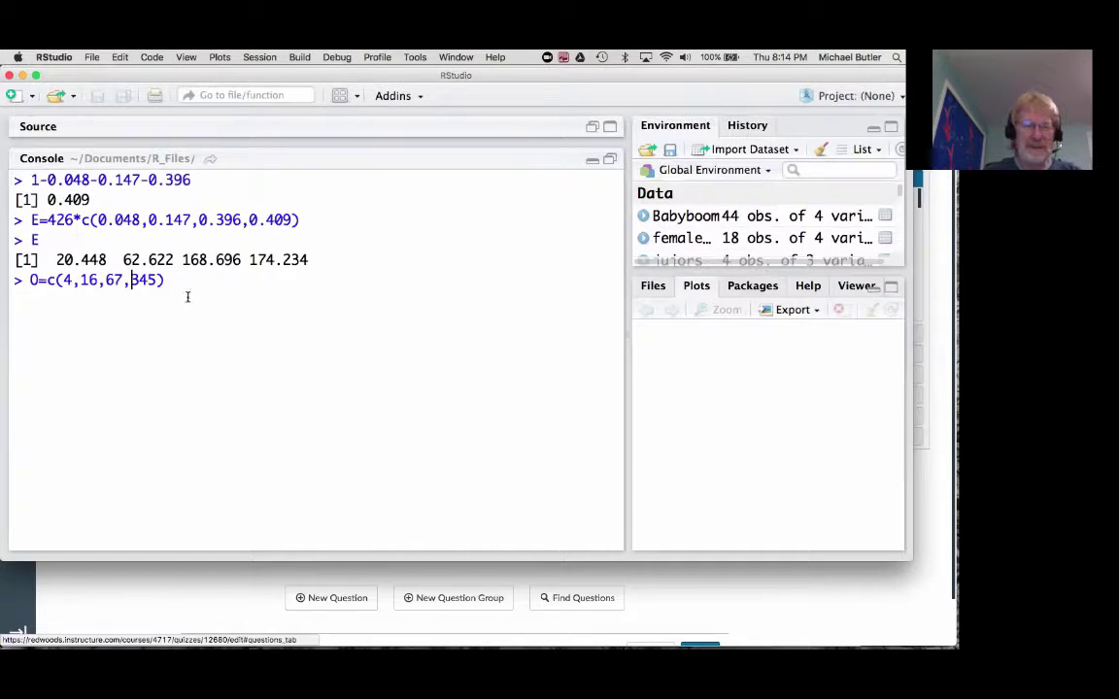
pyautogui.click(178, 273)
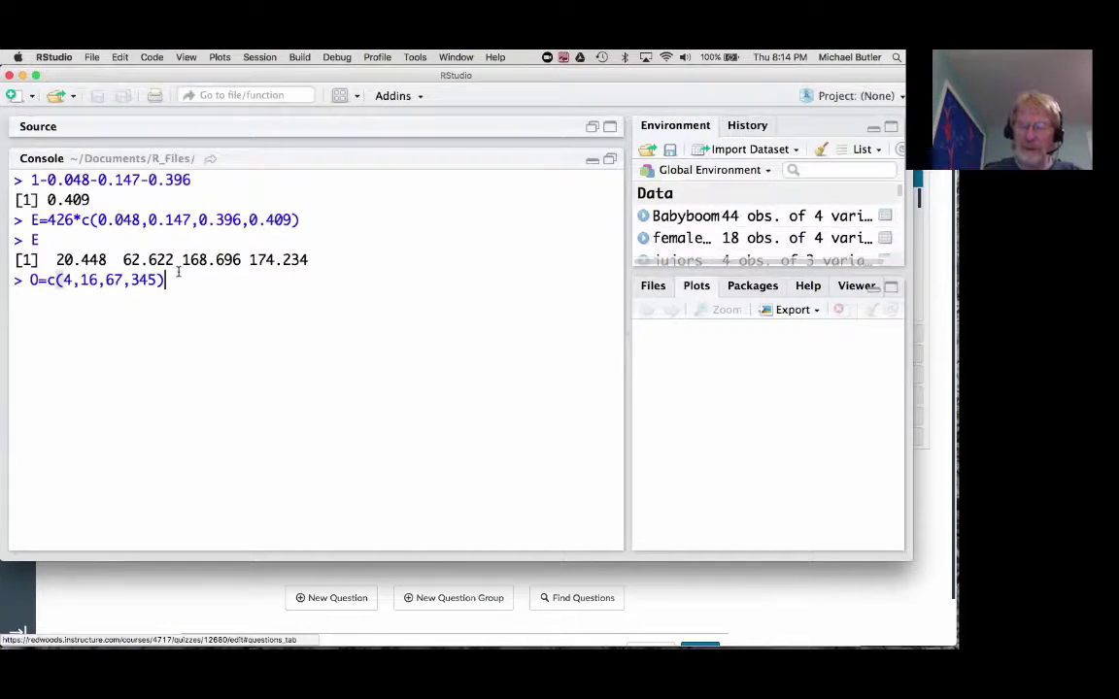
pyautogui.press('Return')
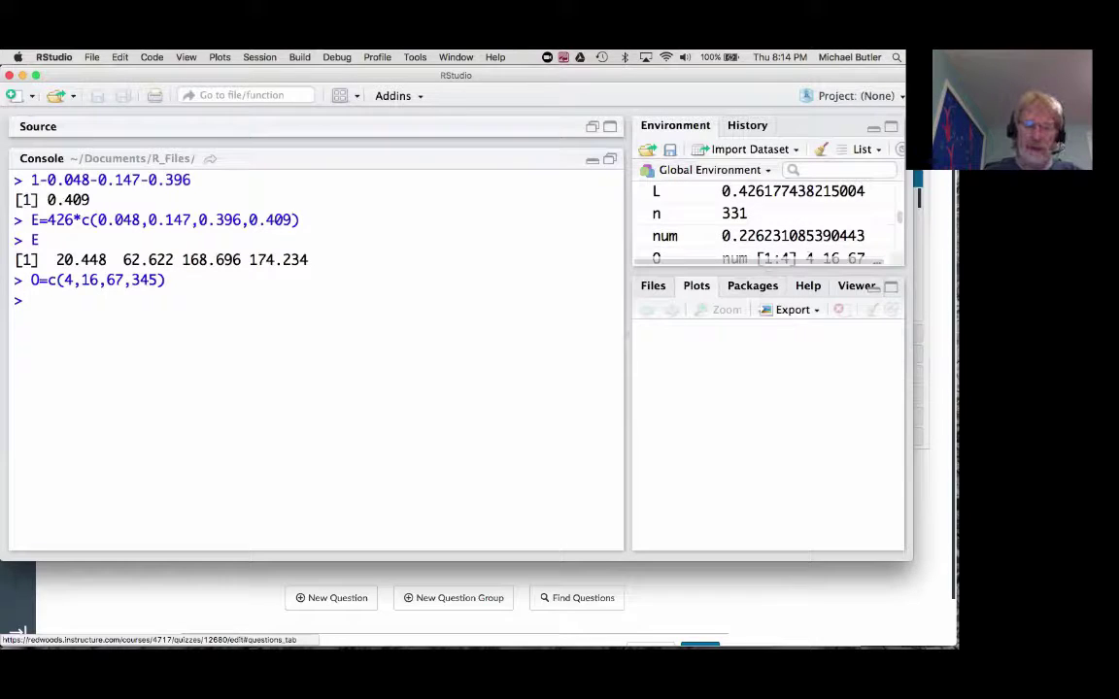
pyautogui.write('O')
pyautogui.press('Return')
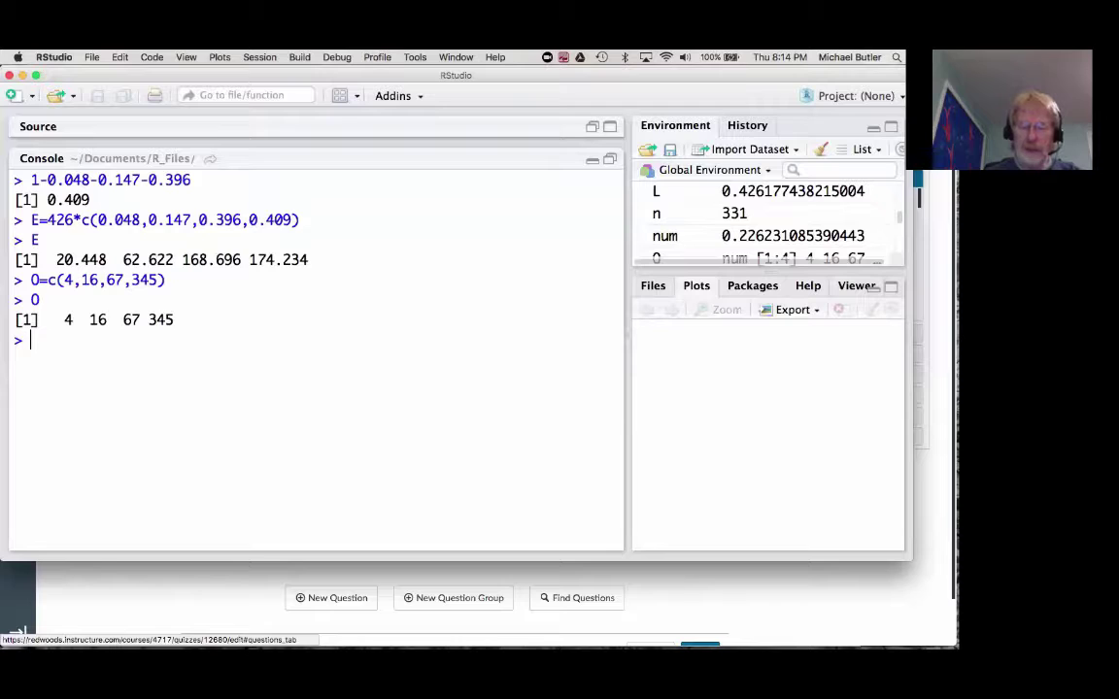
pyautogui.press('super+Tab')
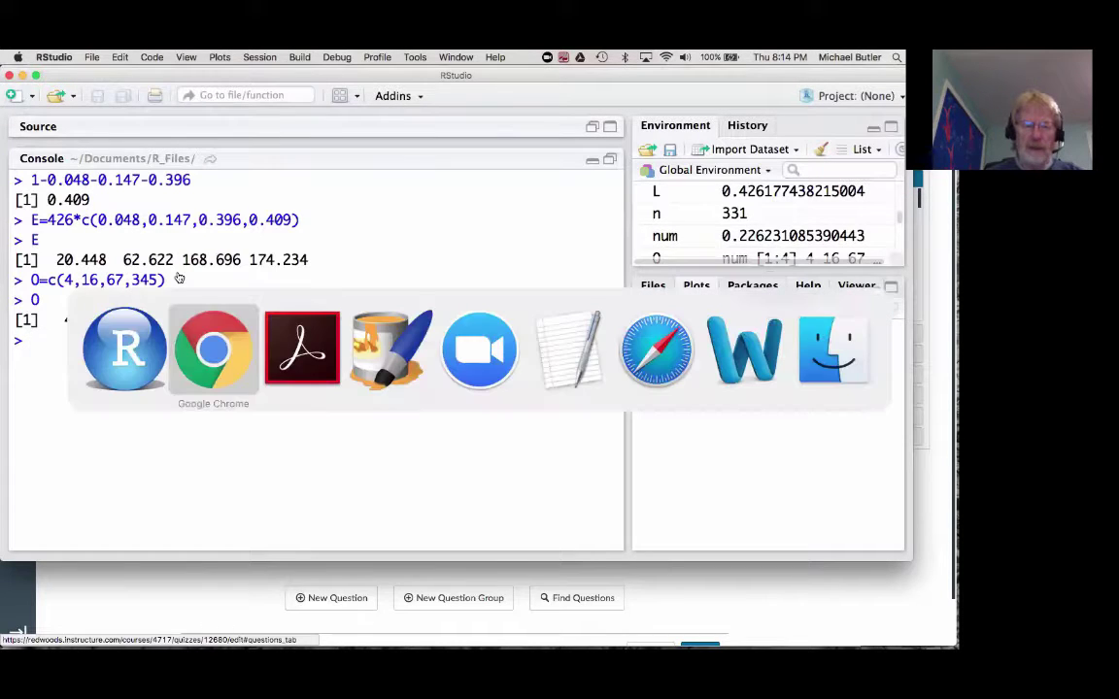
# Step: Evaluate O-E (-16.448, -46.622, -101.696, 170.766) after checking the PDF, then begin the chi-square sum
pyautogui.press('super+Tab')
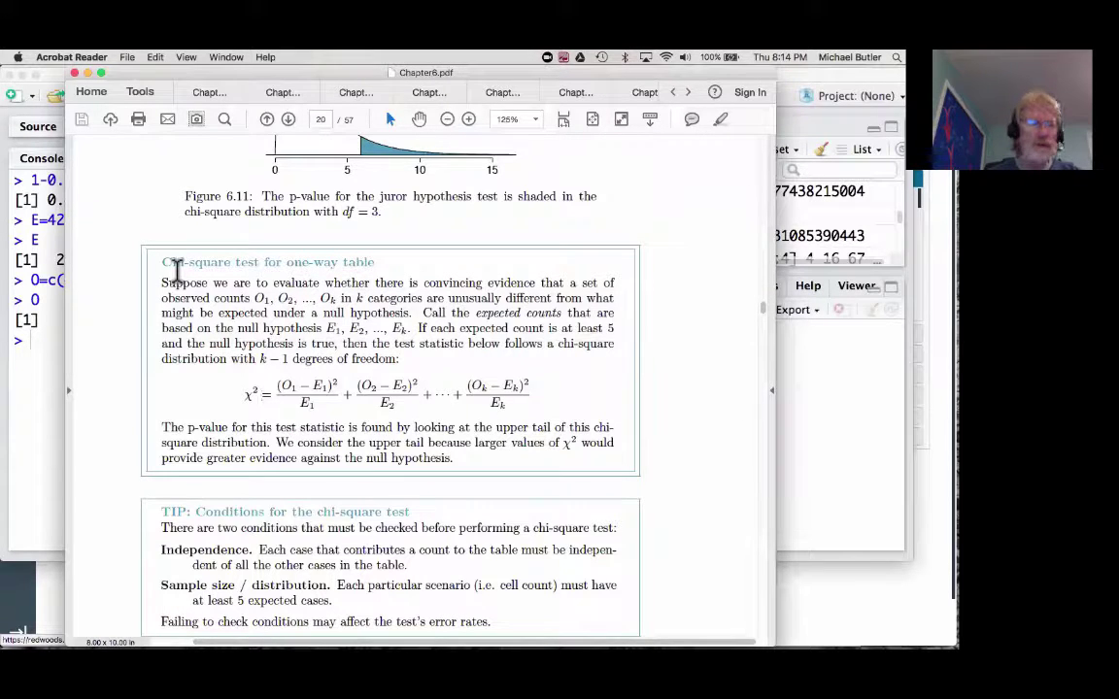
pyautogui.press('super+Tab')
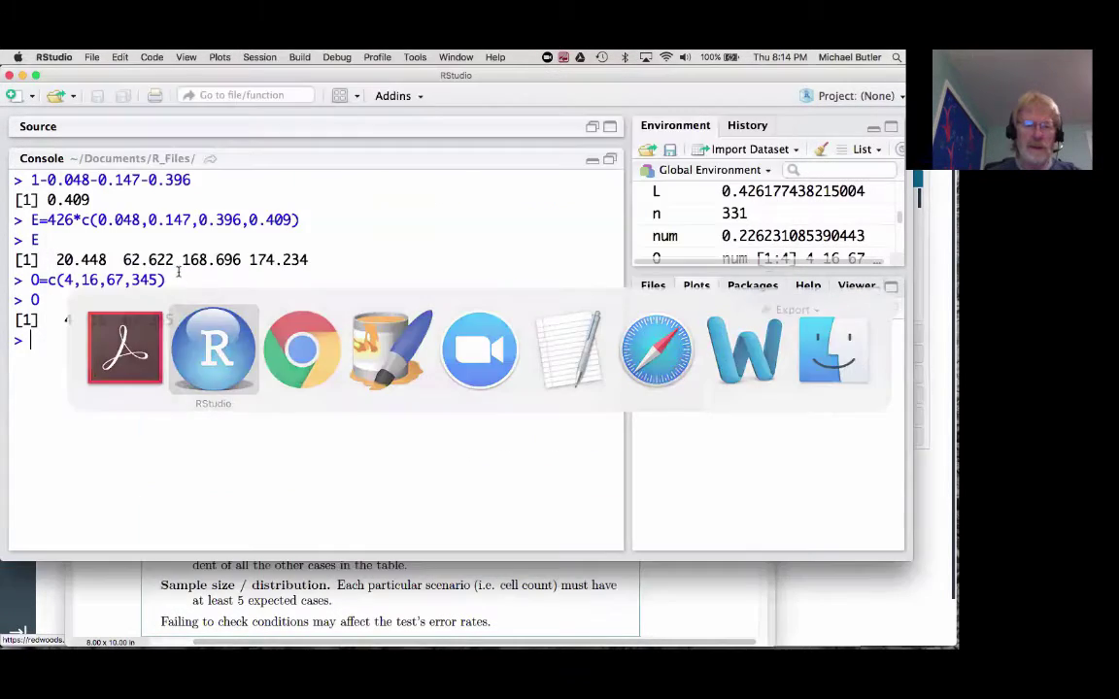
pyautogui.write('O-E')
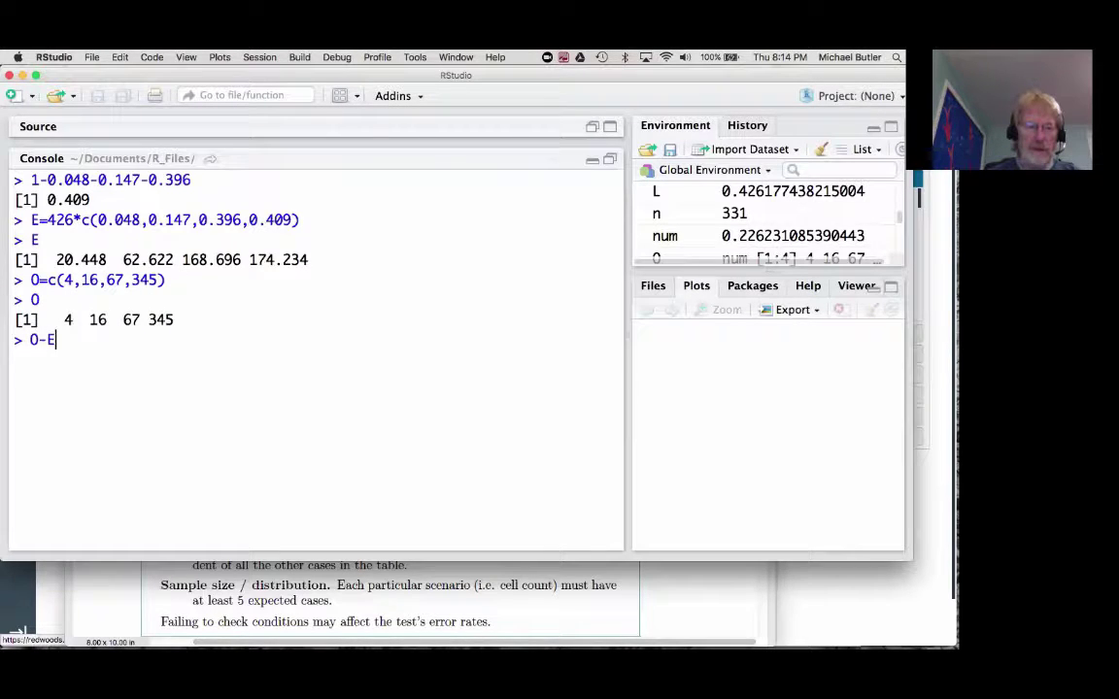
pyautogui.press('Return')
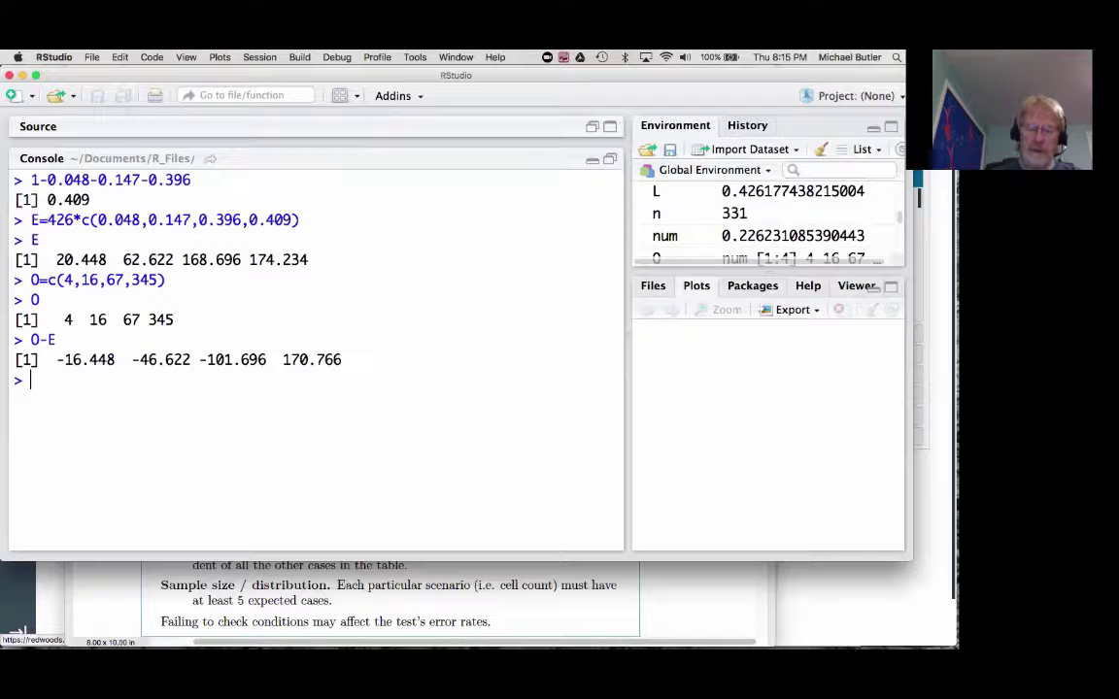
pyautogui.write('sum((')
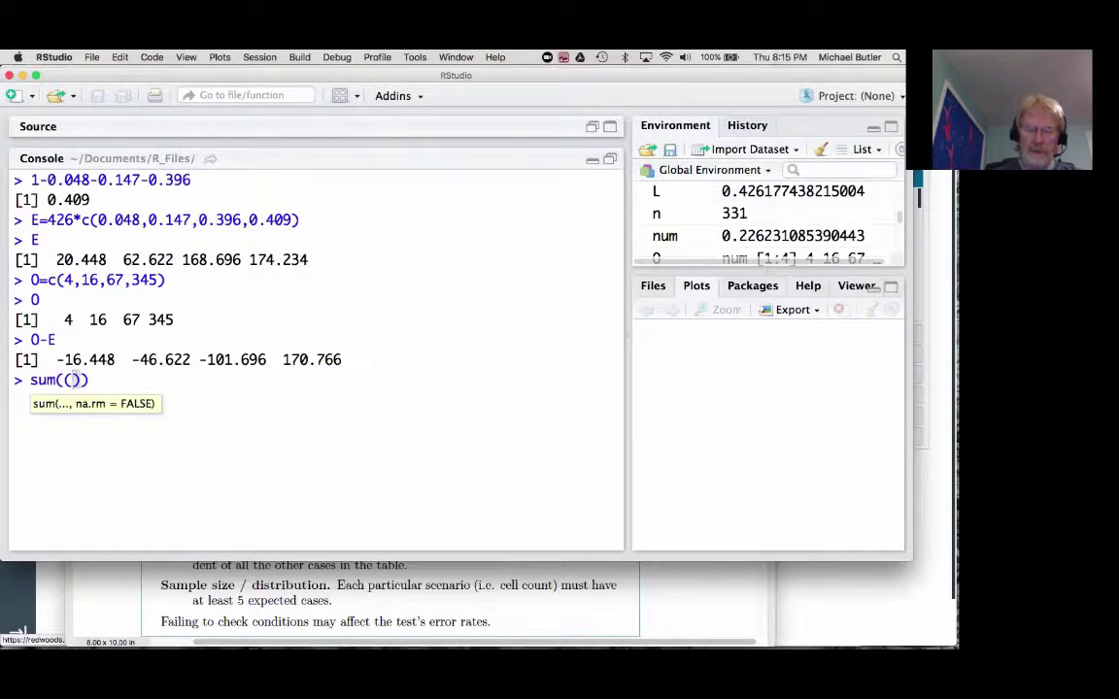
pyautogui.write('O-')
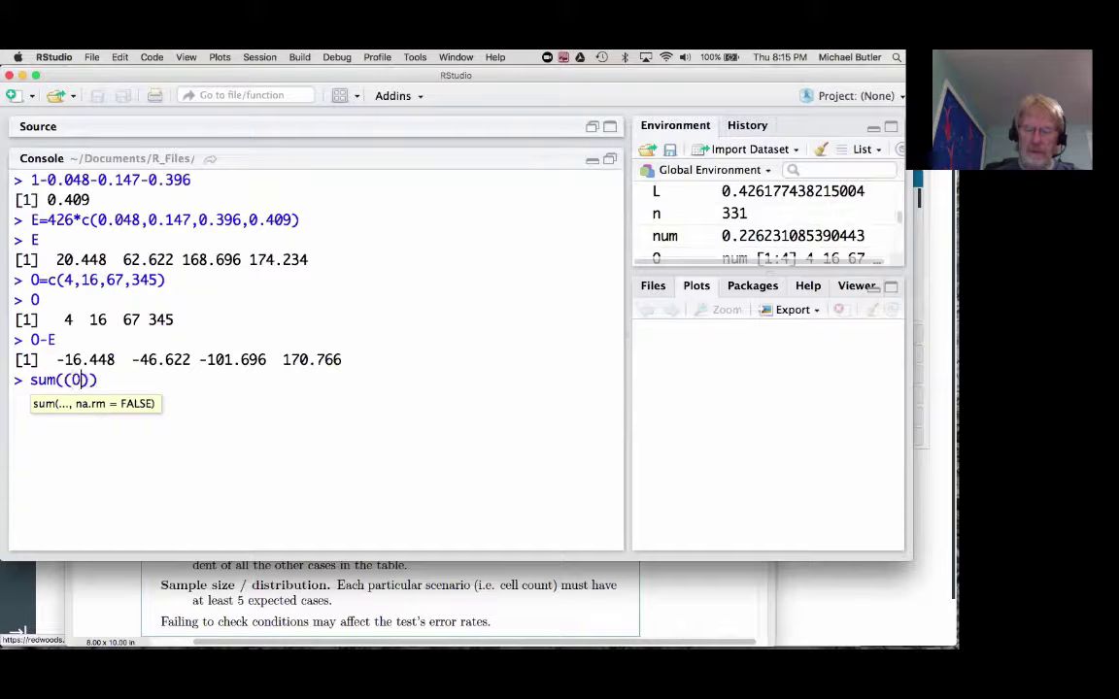
pyautogui.write('E^')
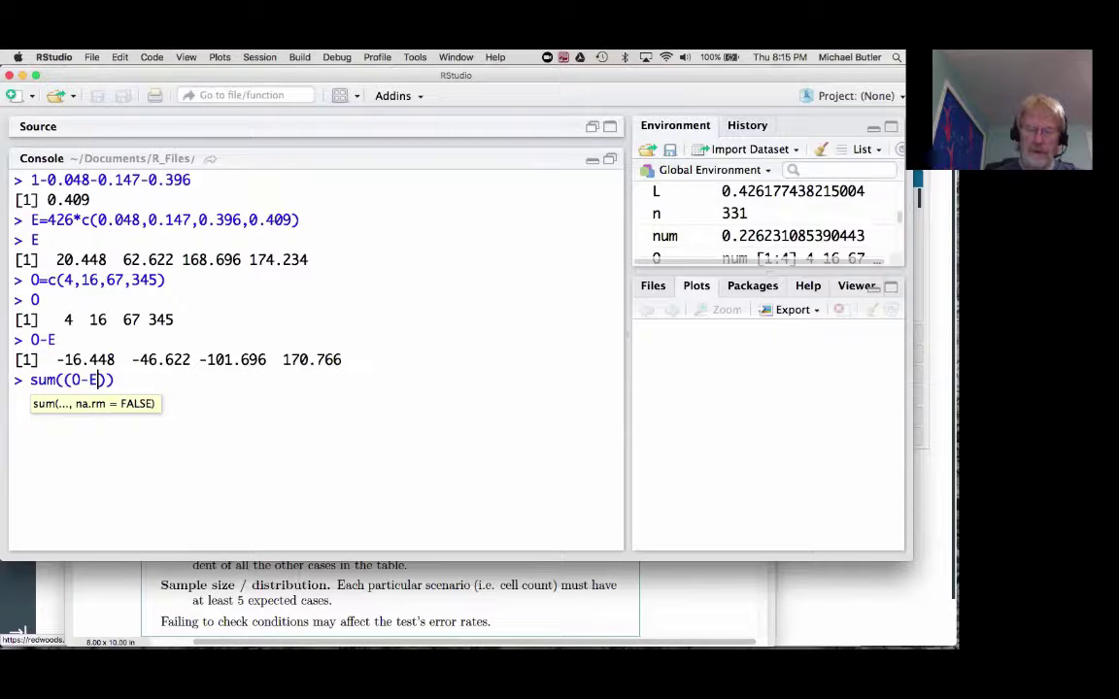
# Step: Complete sum((O-E)^2/E) against the PDF formula and run it, giving 276.6135
pyautogui.press('BackSpace')
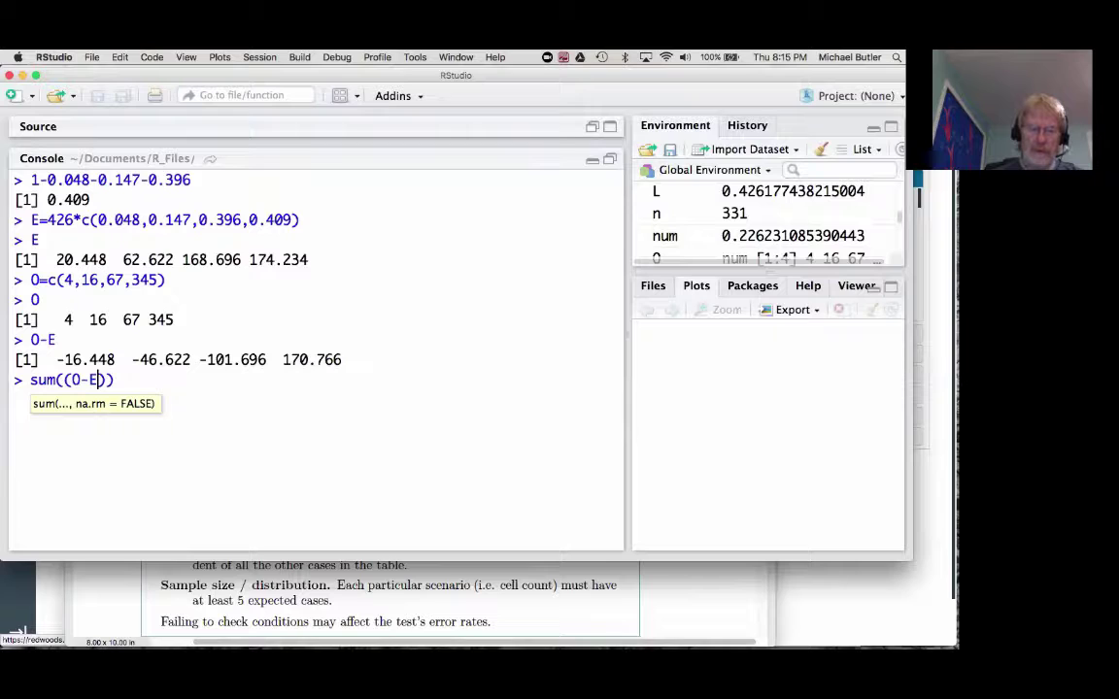
pyautogui.press('Right')
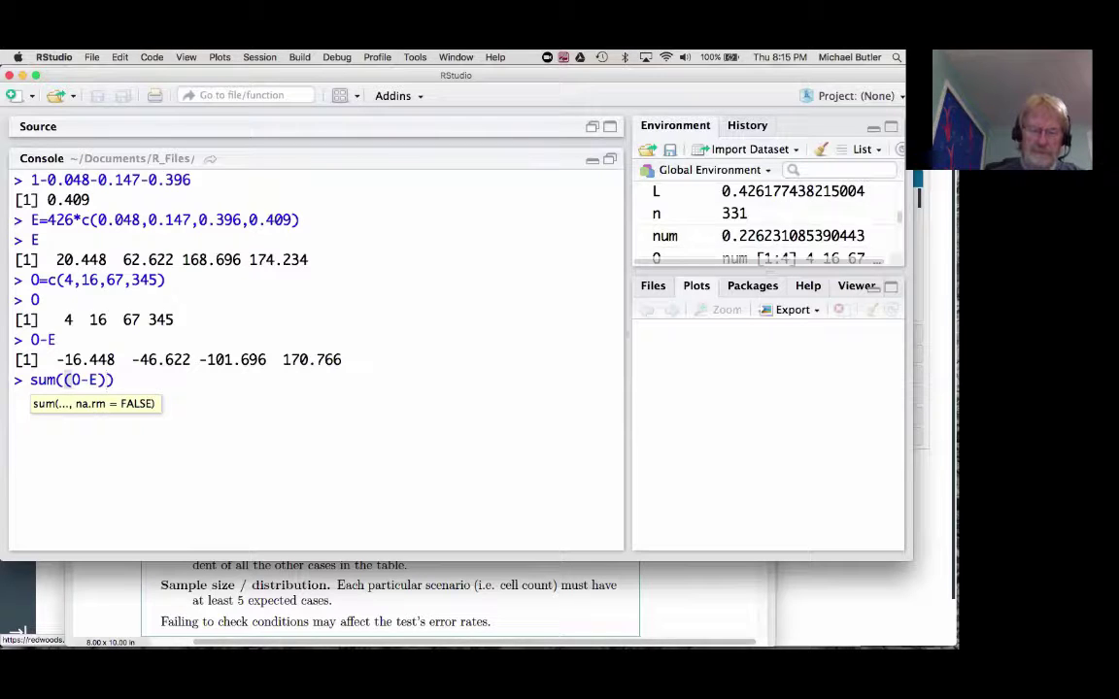
pyautogui.write('^2')
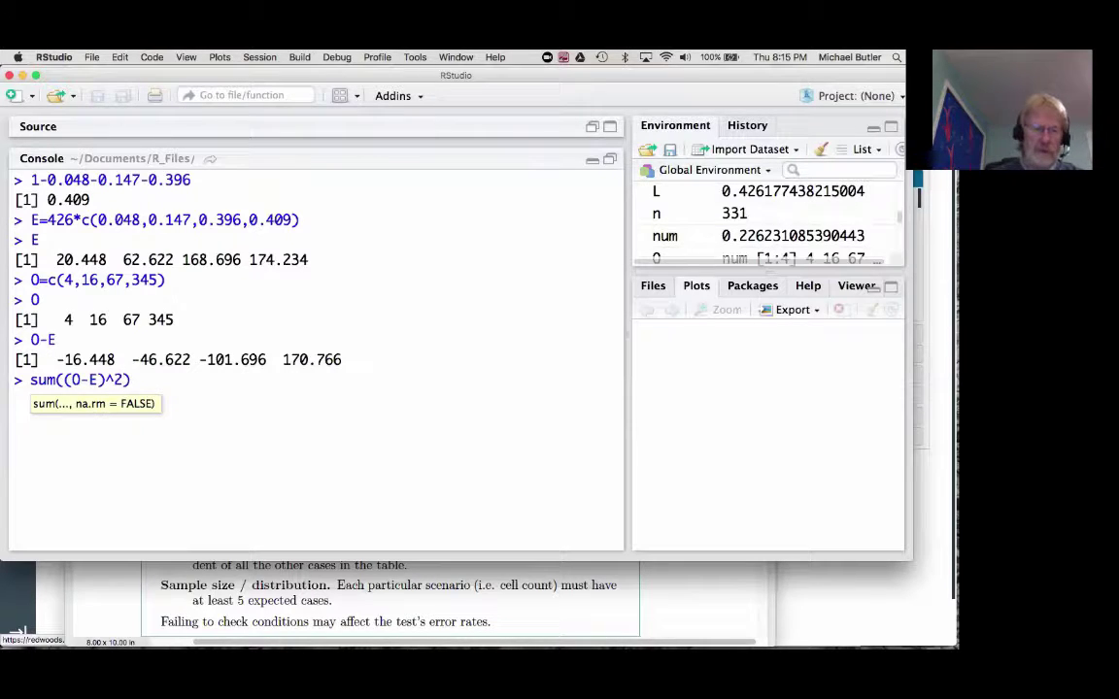
pyautogui.press('super+Tab')
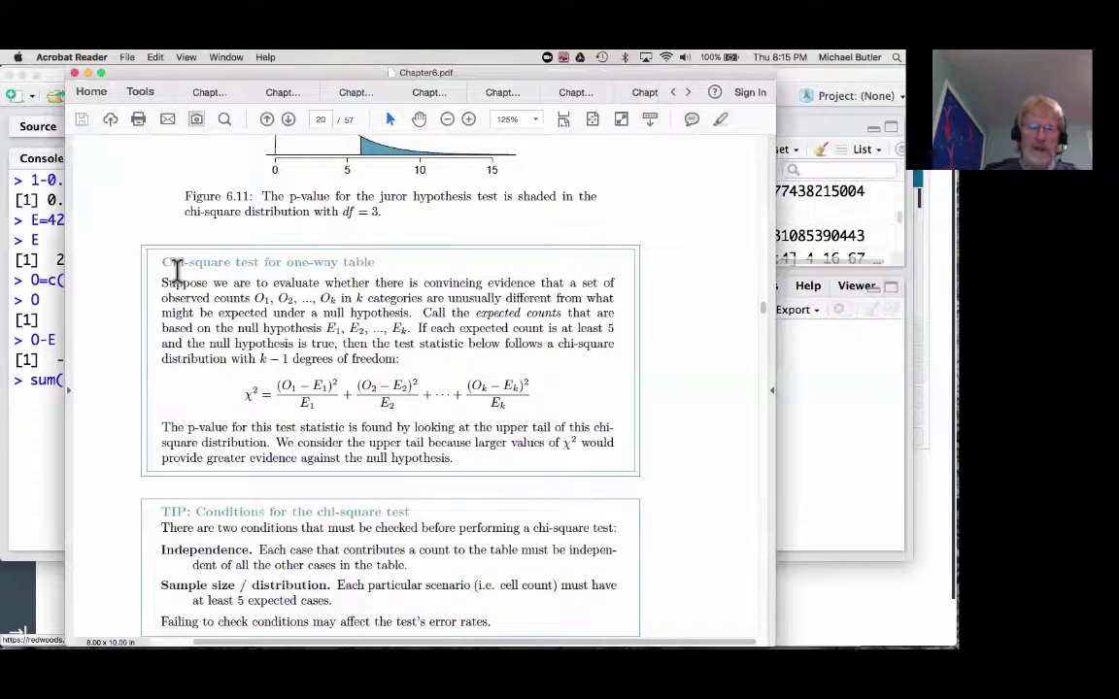
pyautogui.press('super+Tab')
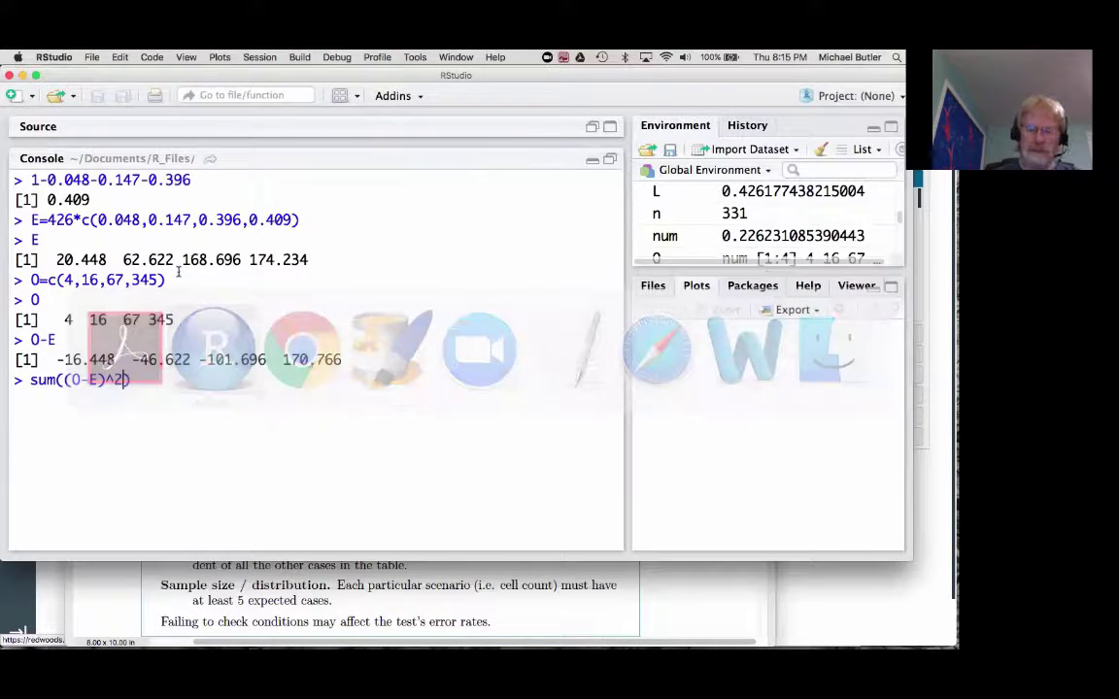
pyautogui.write('/E')
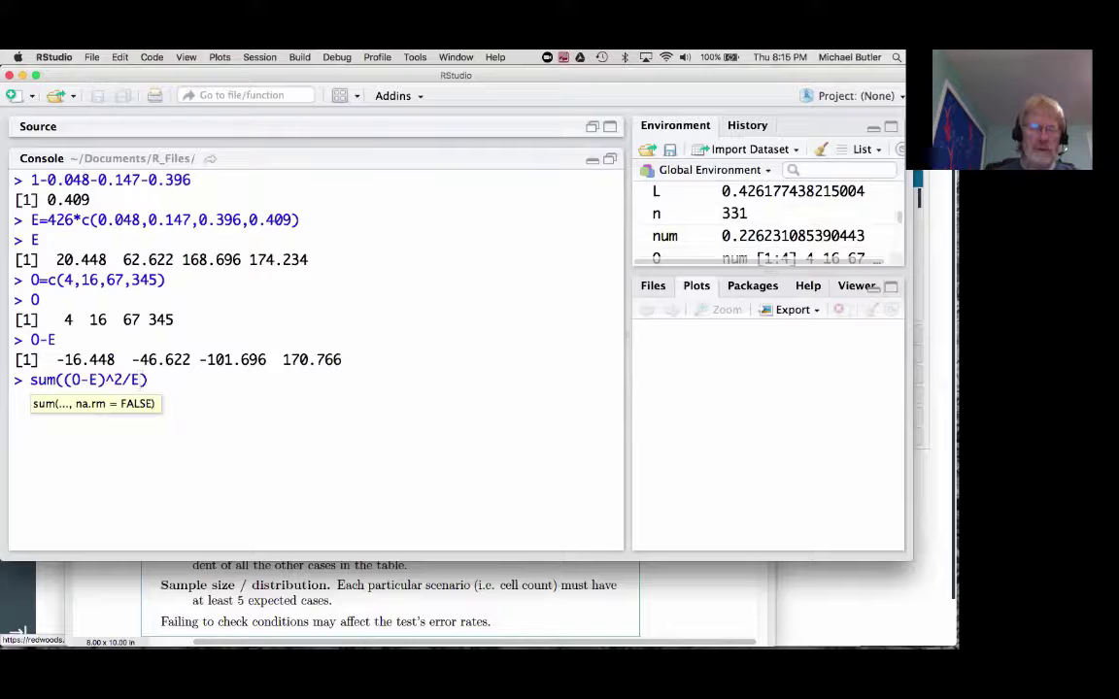
pyautogui.press('super+Tab')
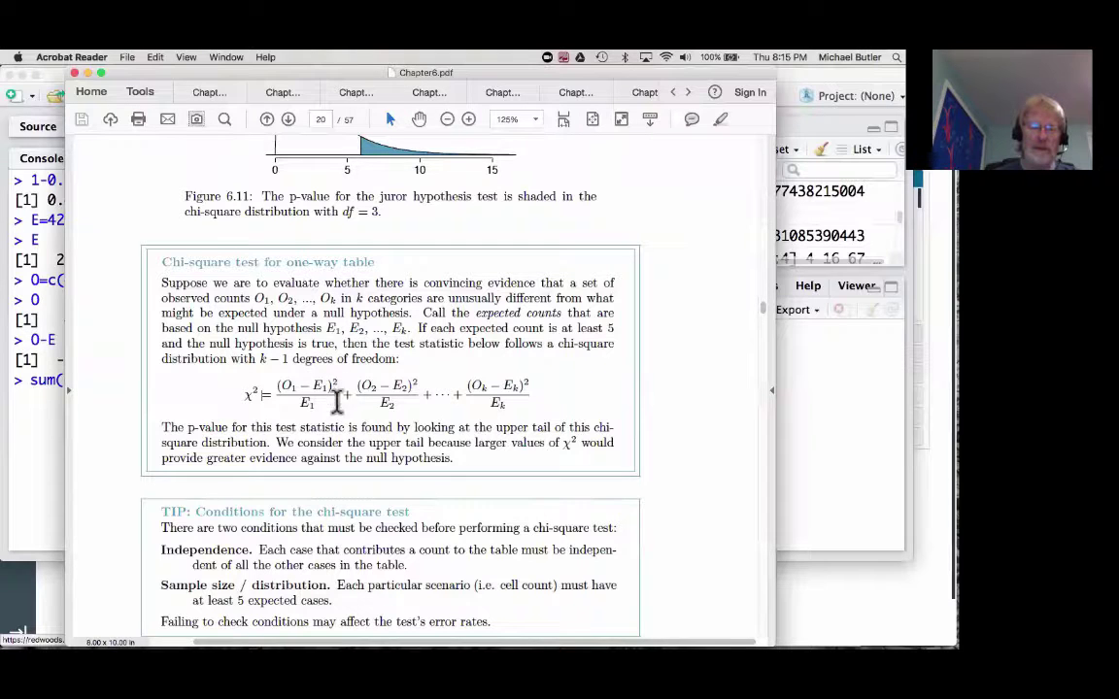
pyautogui.click(30, 424)
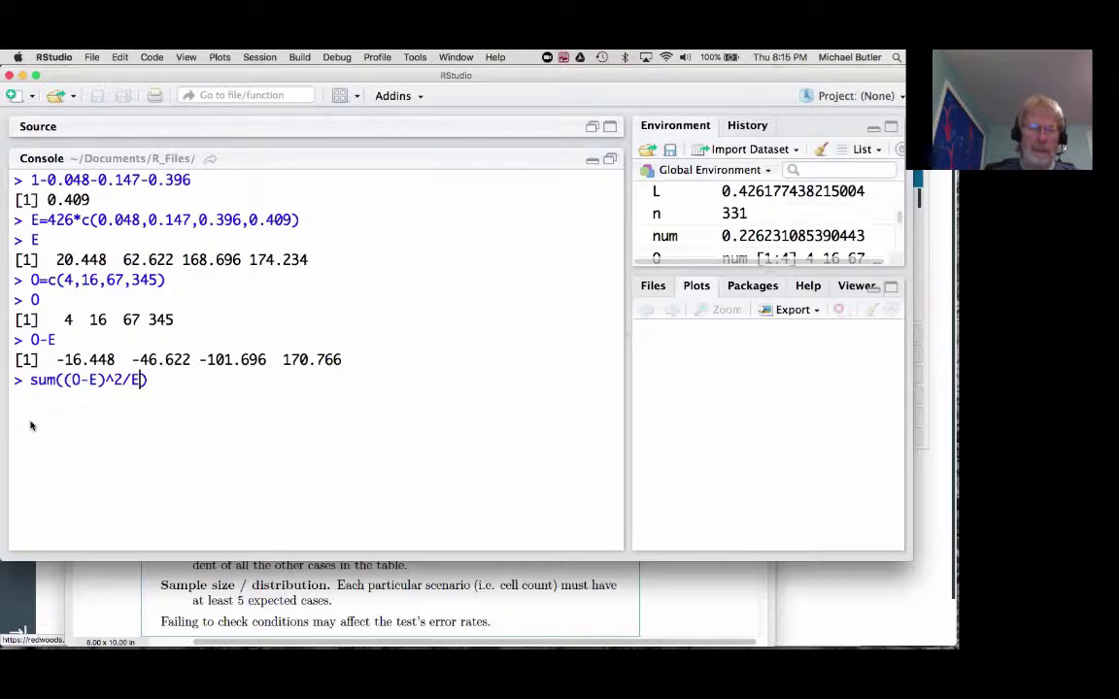
pyautogui.press('Return')
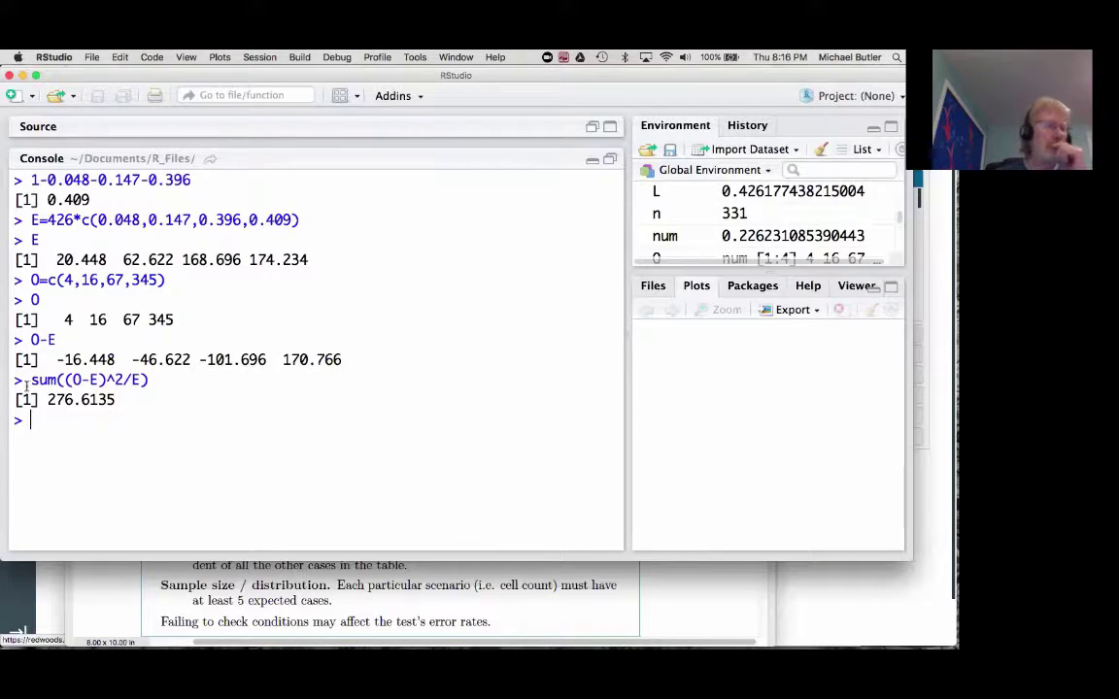
pyautogui.moveTo(190, 642)
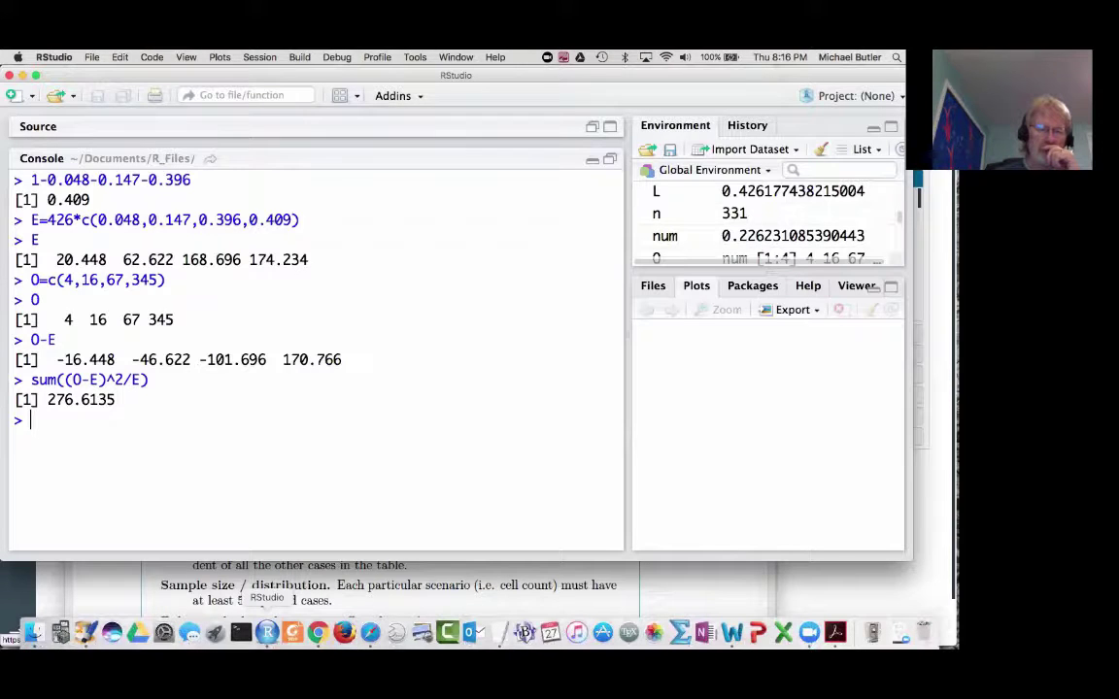
pyautogui.click(292, 632)
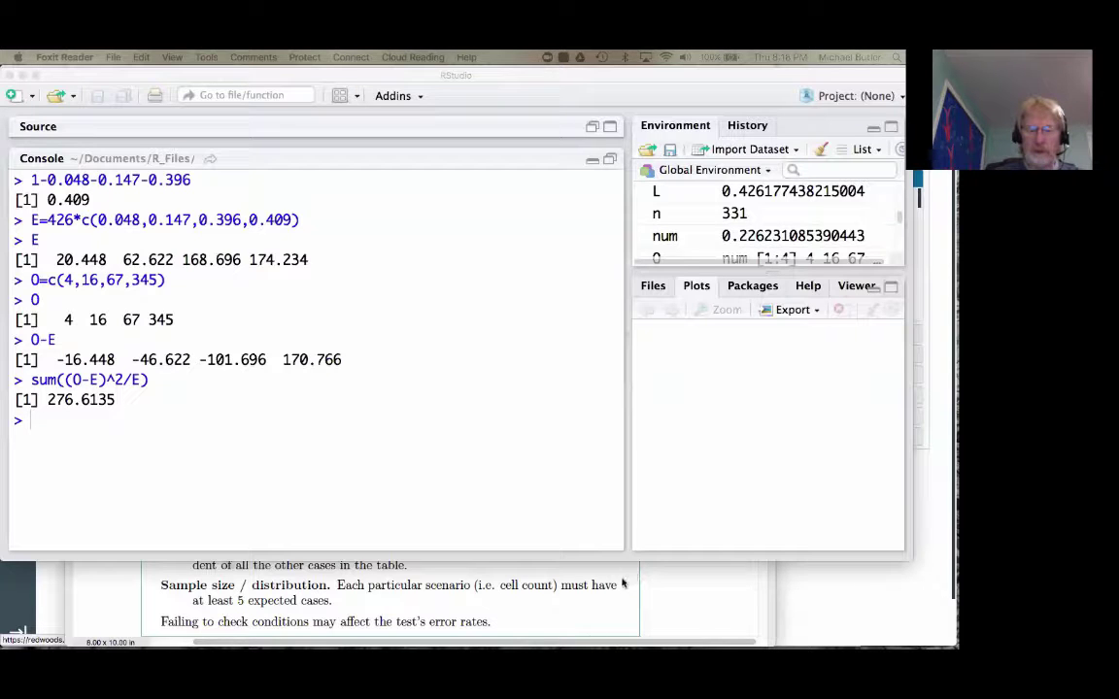
# Step: Bring Chapter6.pdf forward and scroll up to the section 6.3 chi-square heading
pyautogui.click(702, 624)
pyautogui.scroll(2, 607, 433)
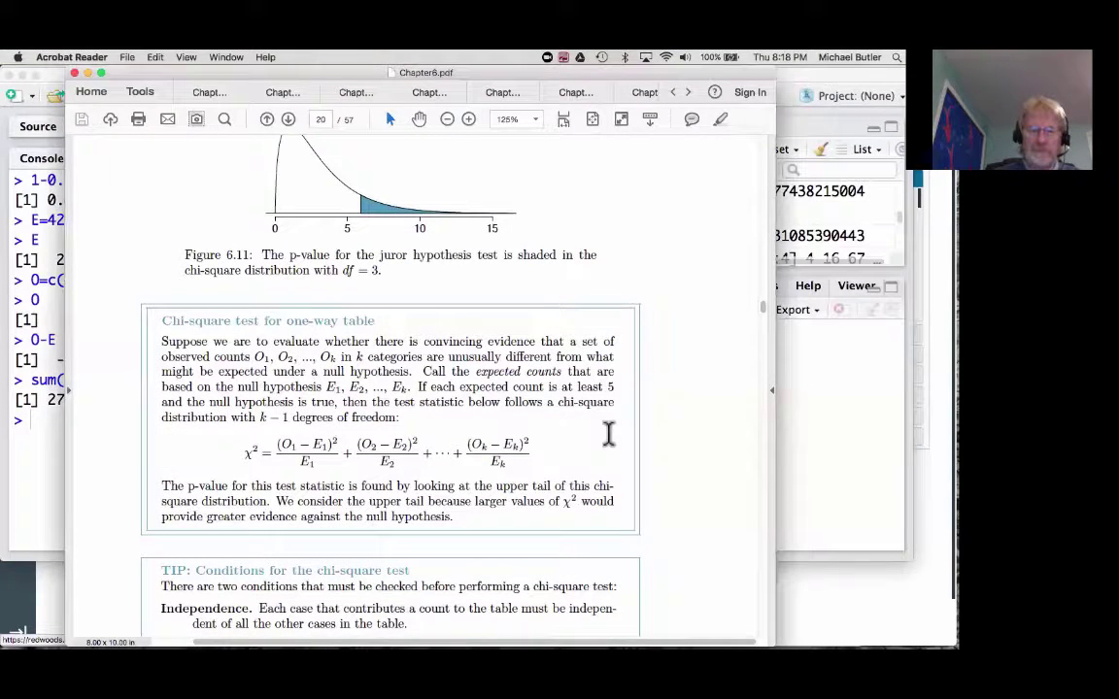
pyautogui.scroll(3, 607, 433)
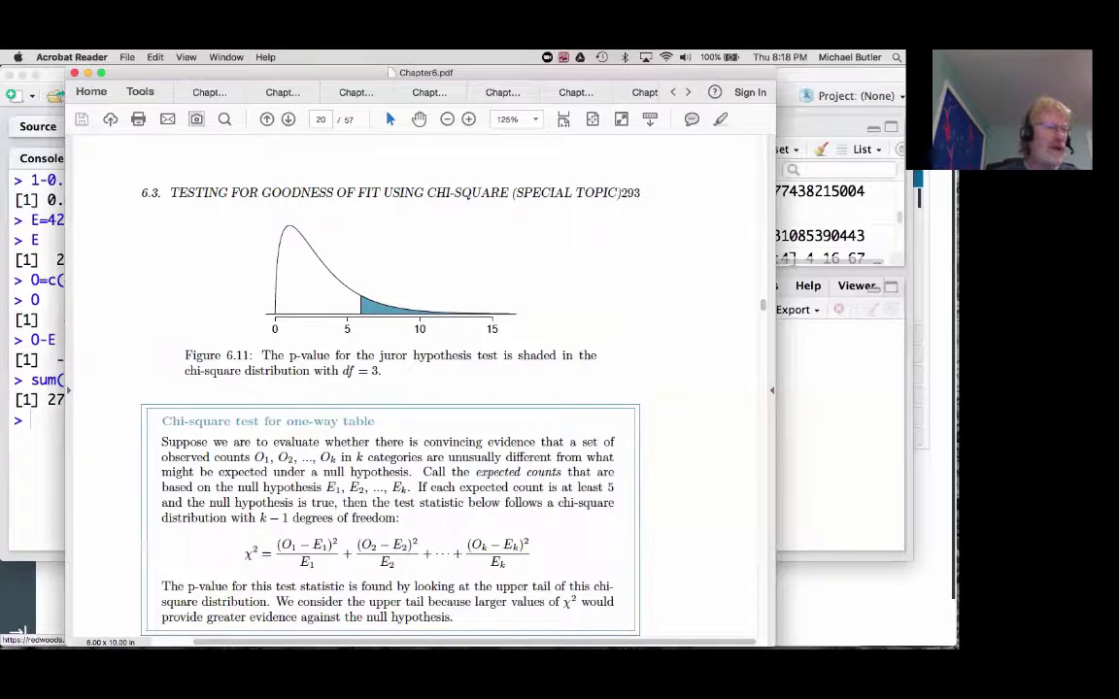